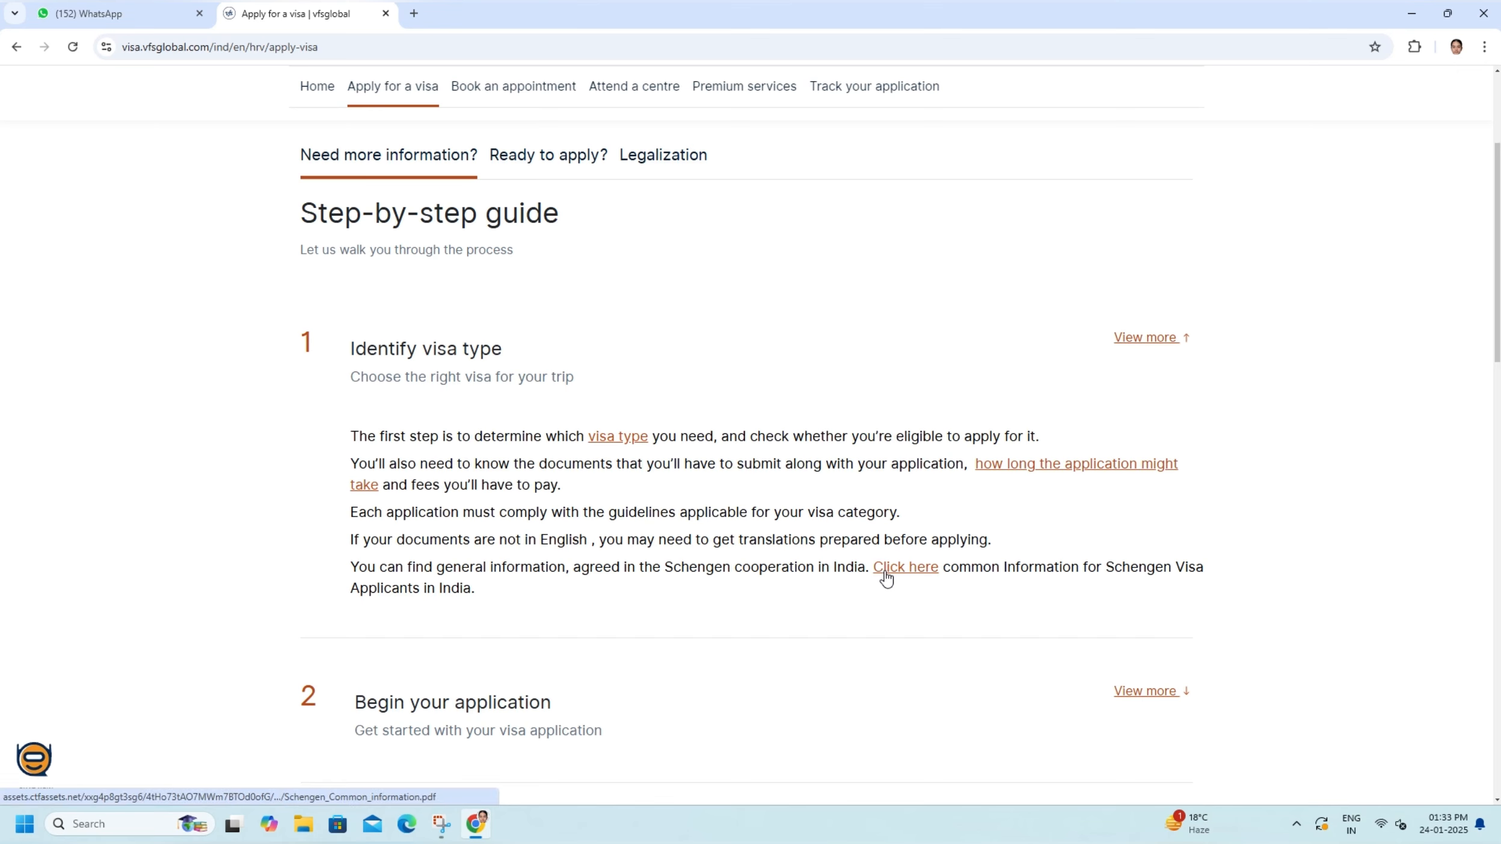
- Open the common information sheet for Schengen visa applicants in India, and close it after viewing
click(885, 578)
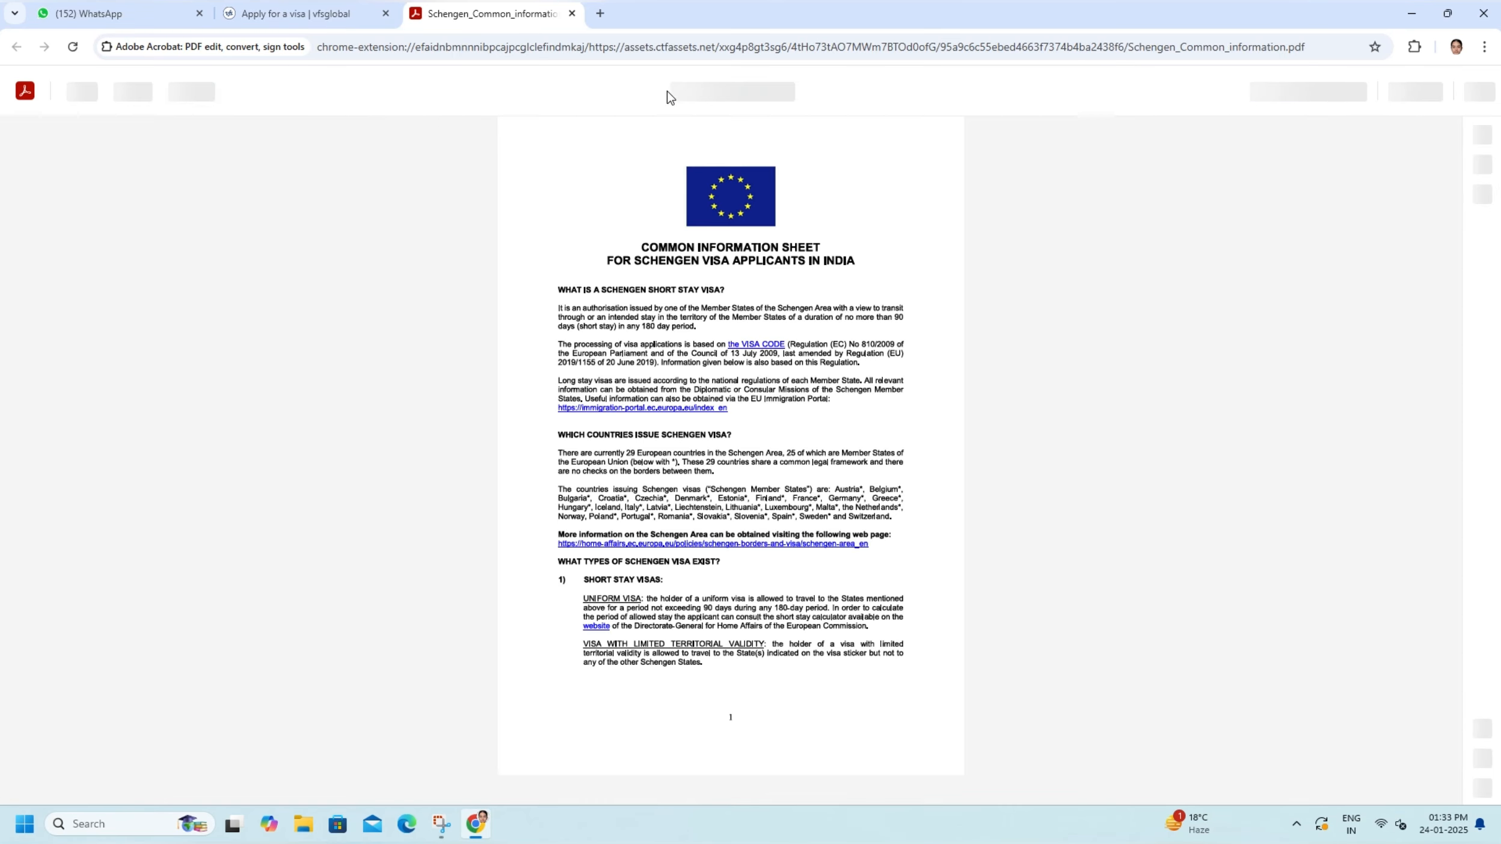
click(571, 14)
- Open the visa type information page, choose Work Permit as the visa type and show its required documents
click(626, 435)
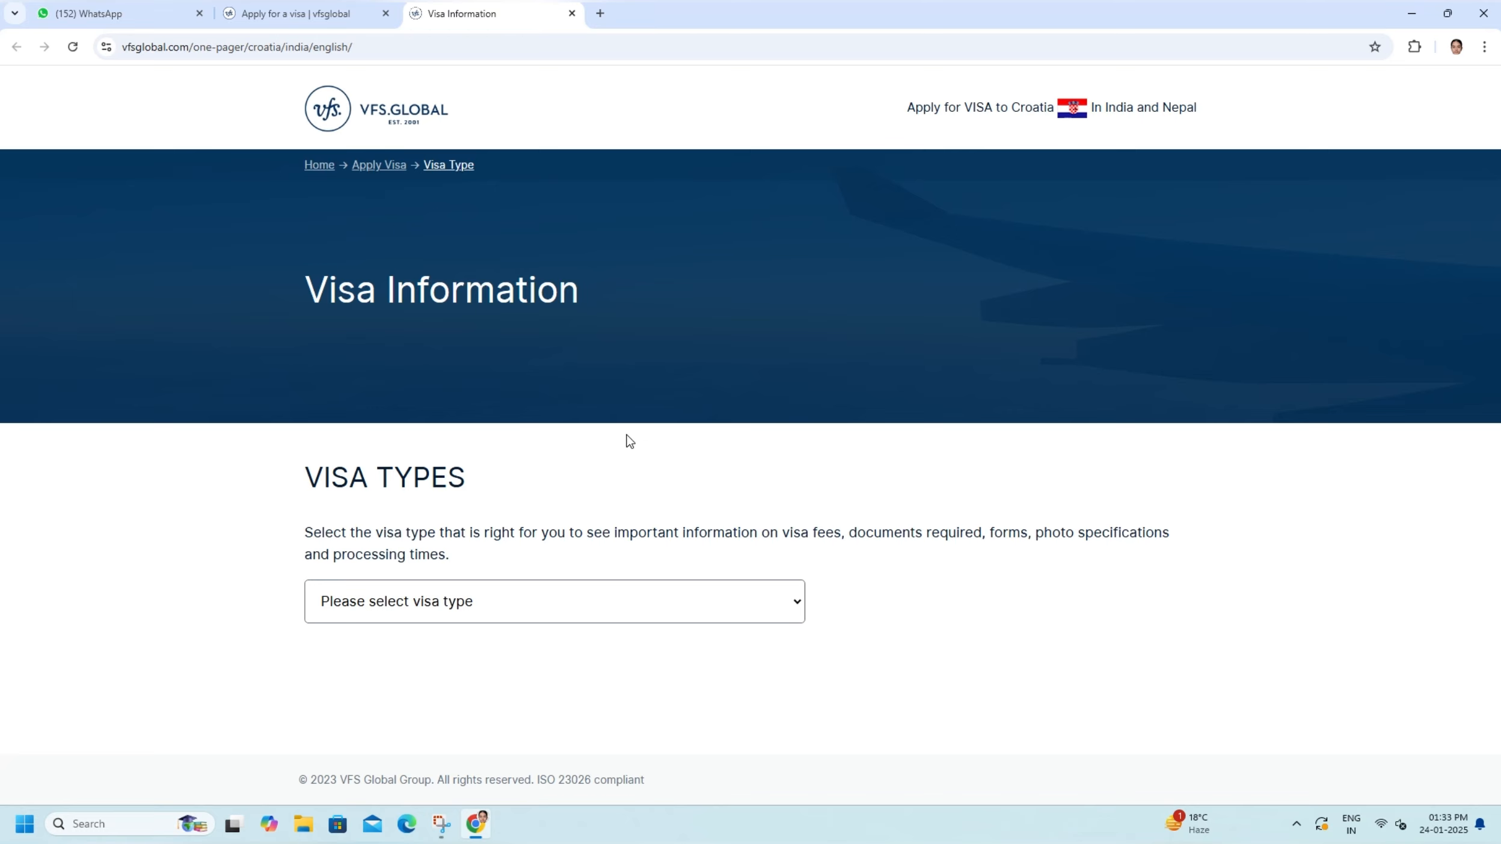
click(475, 599)
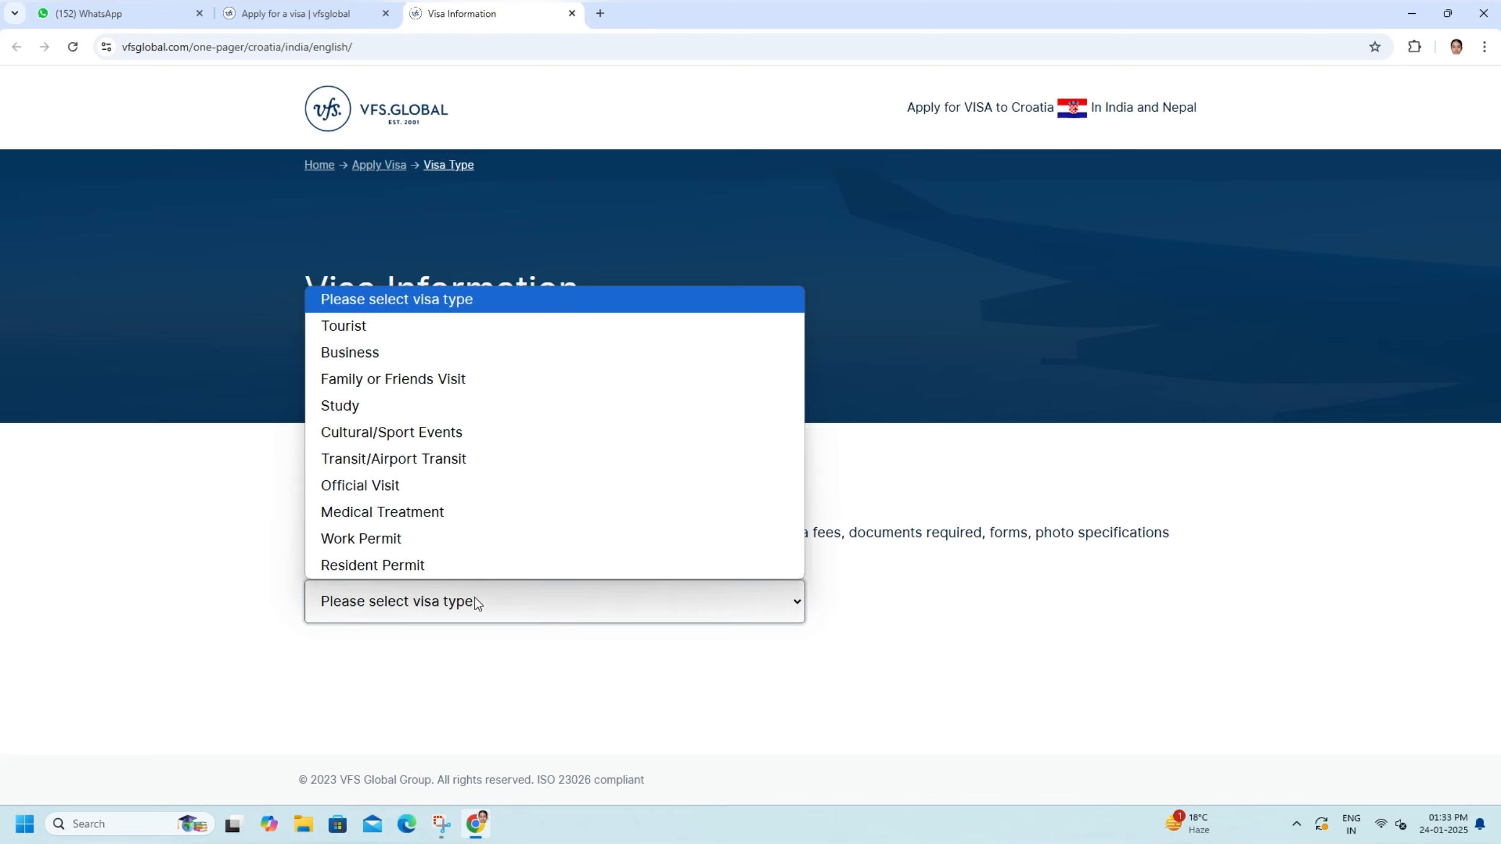
click(379, 539)
scroll(379, 542, down, 3)
click(459, 507)
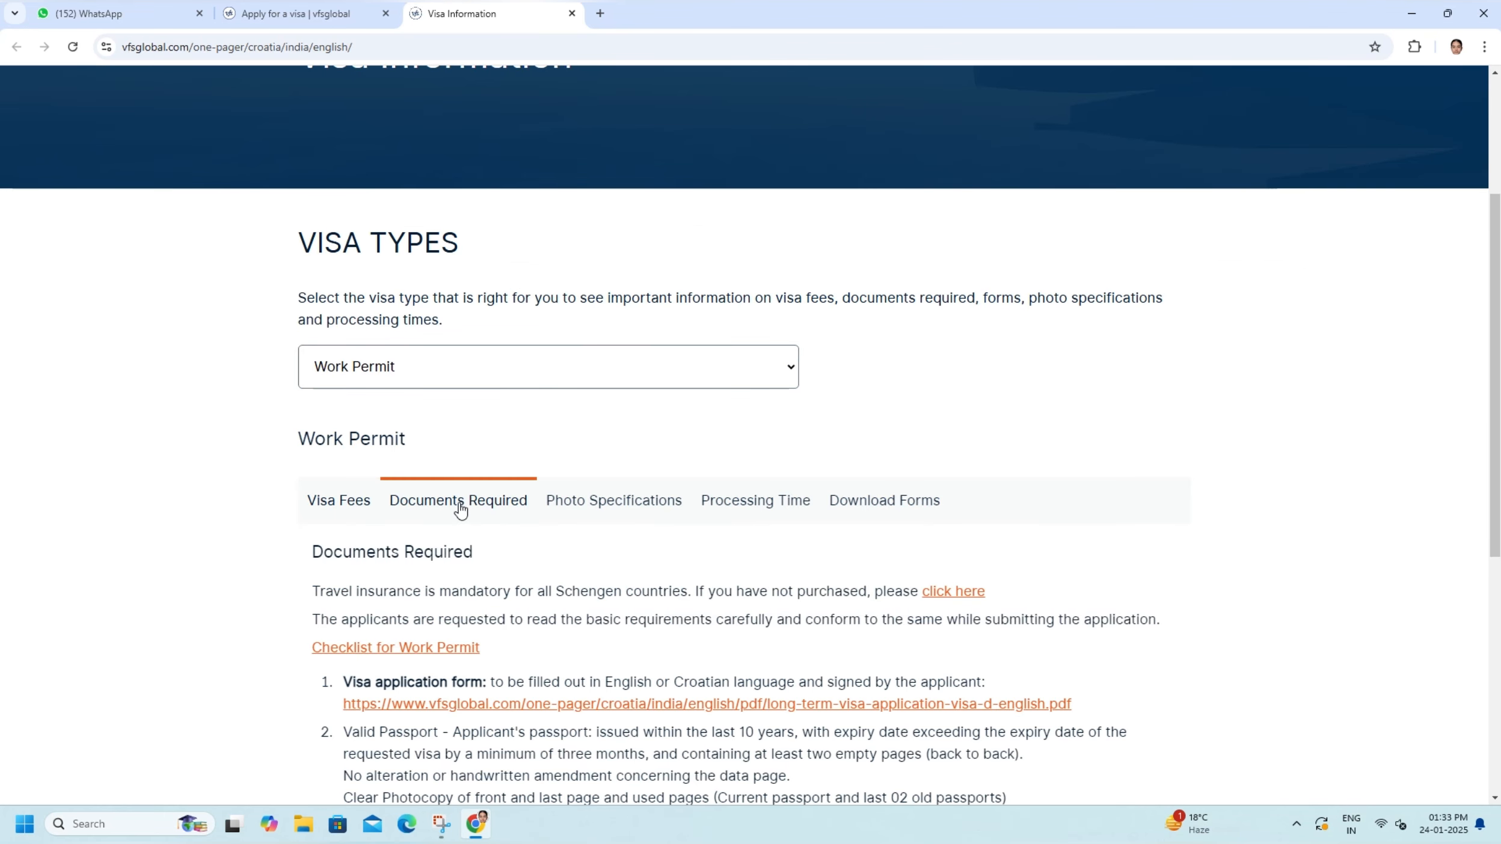
- Open the crovisa.mvep.hr application site from the Work Permit form download information
click(898, 505)
scroll(899, 509, down, 1)
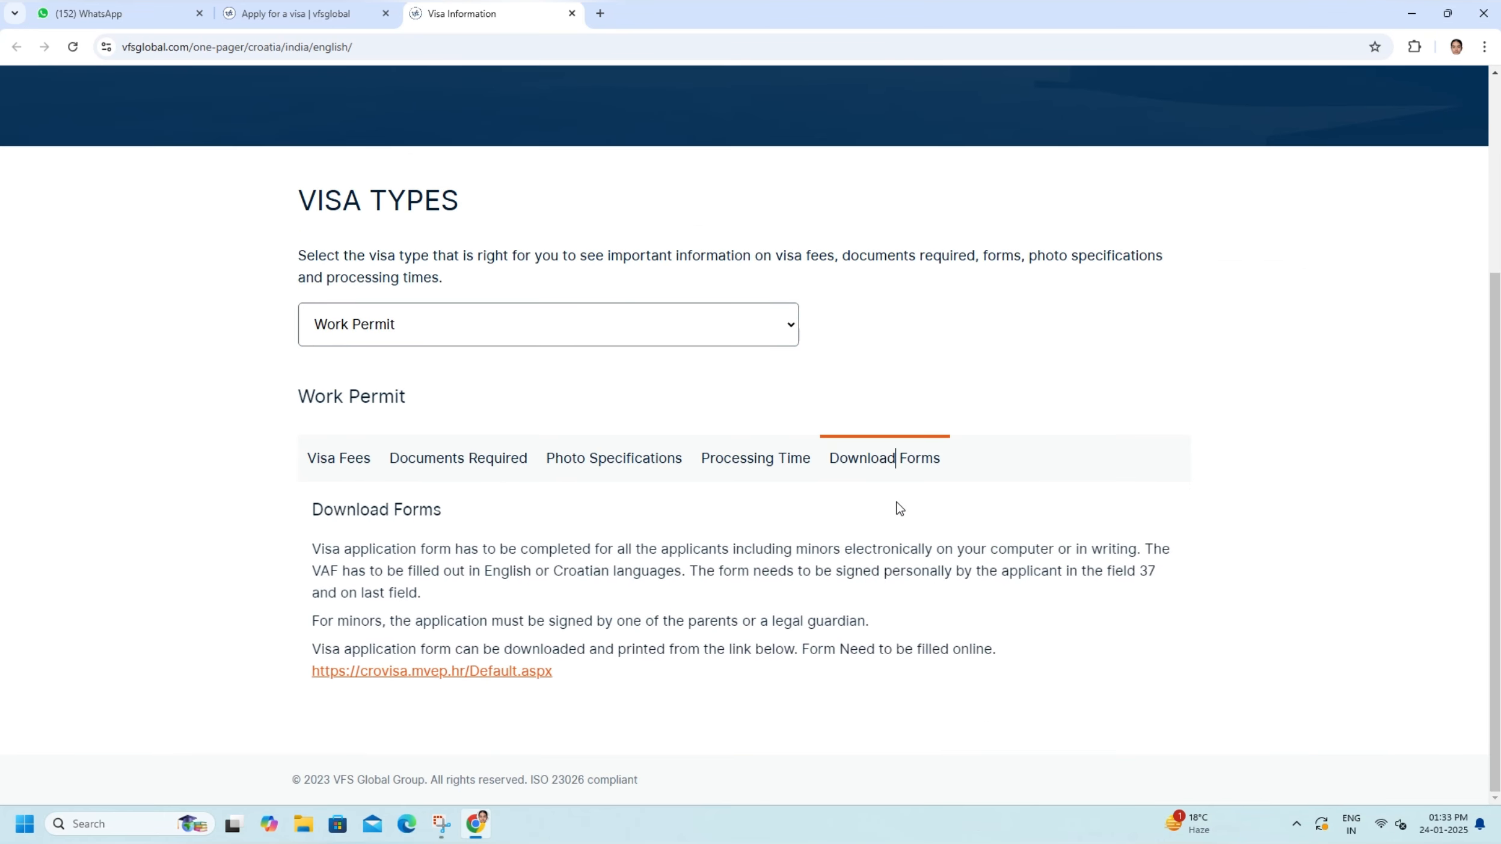
click(403, 677)
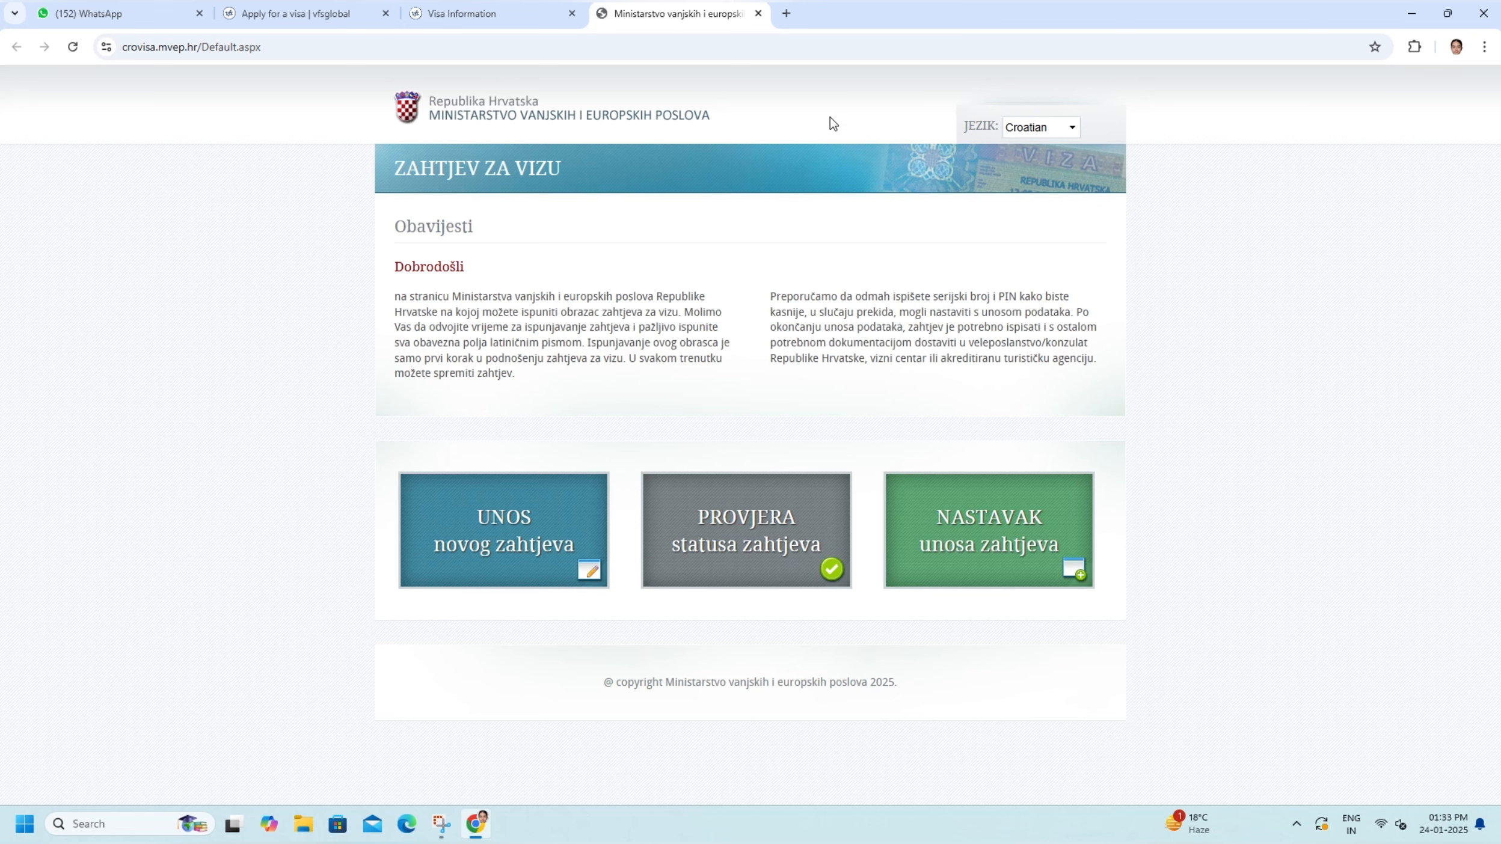
- Switch the visa request site to English and start a new application
click(1067, 126)
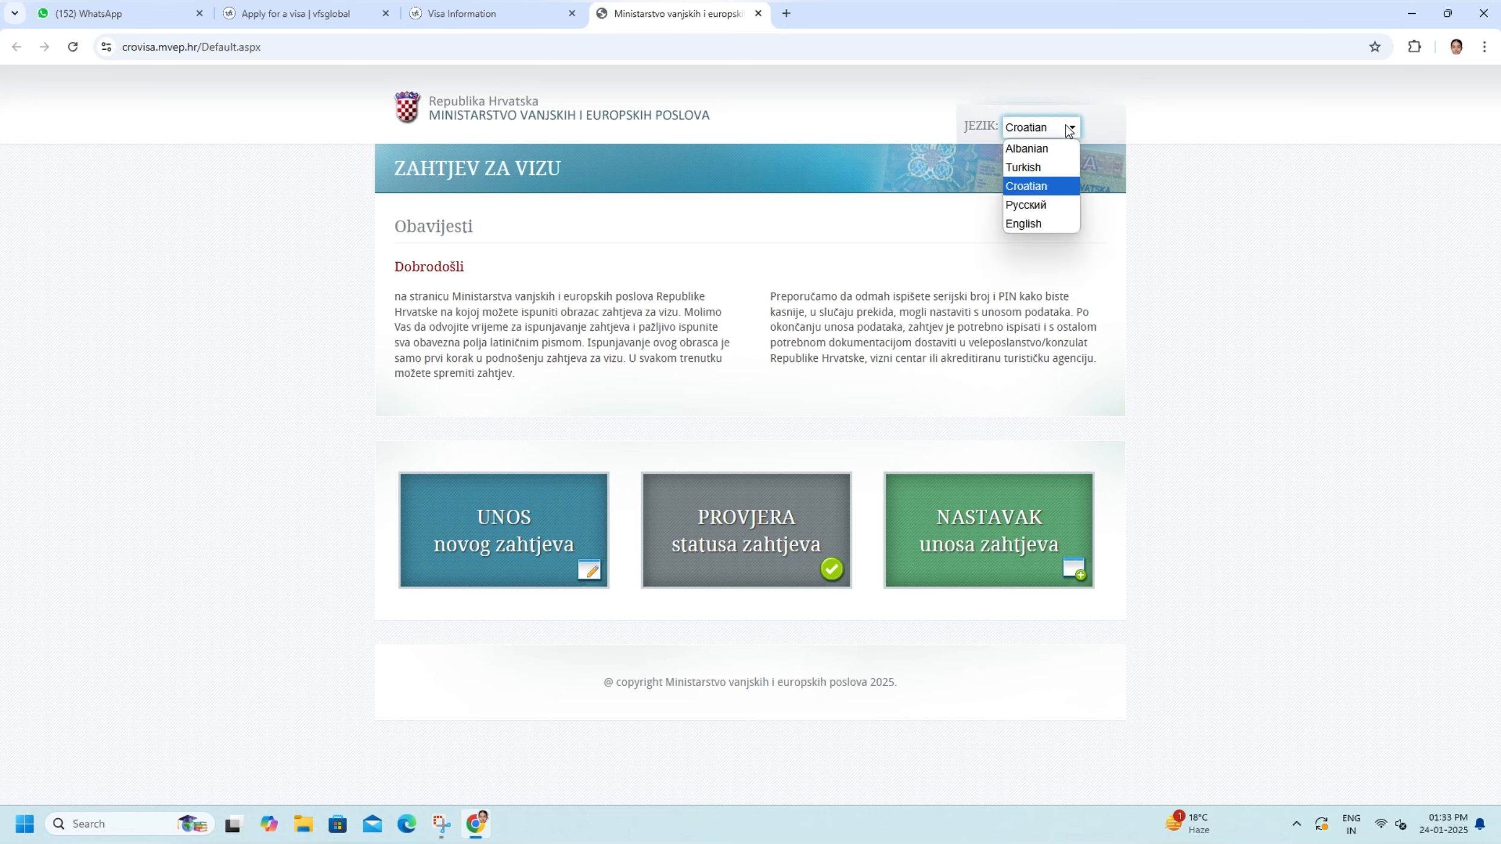
click(1031, 223)
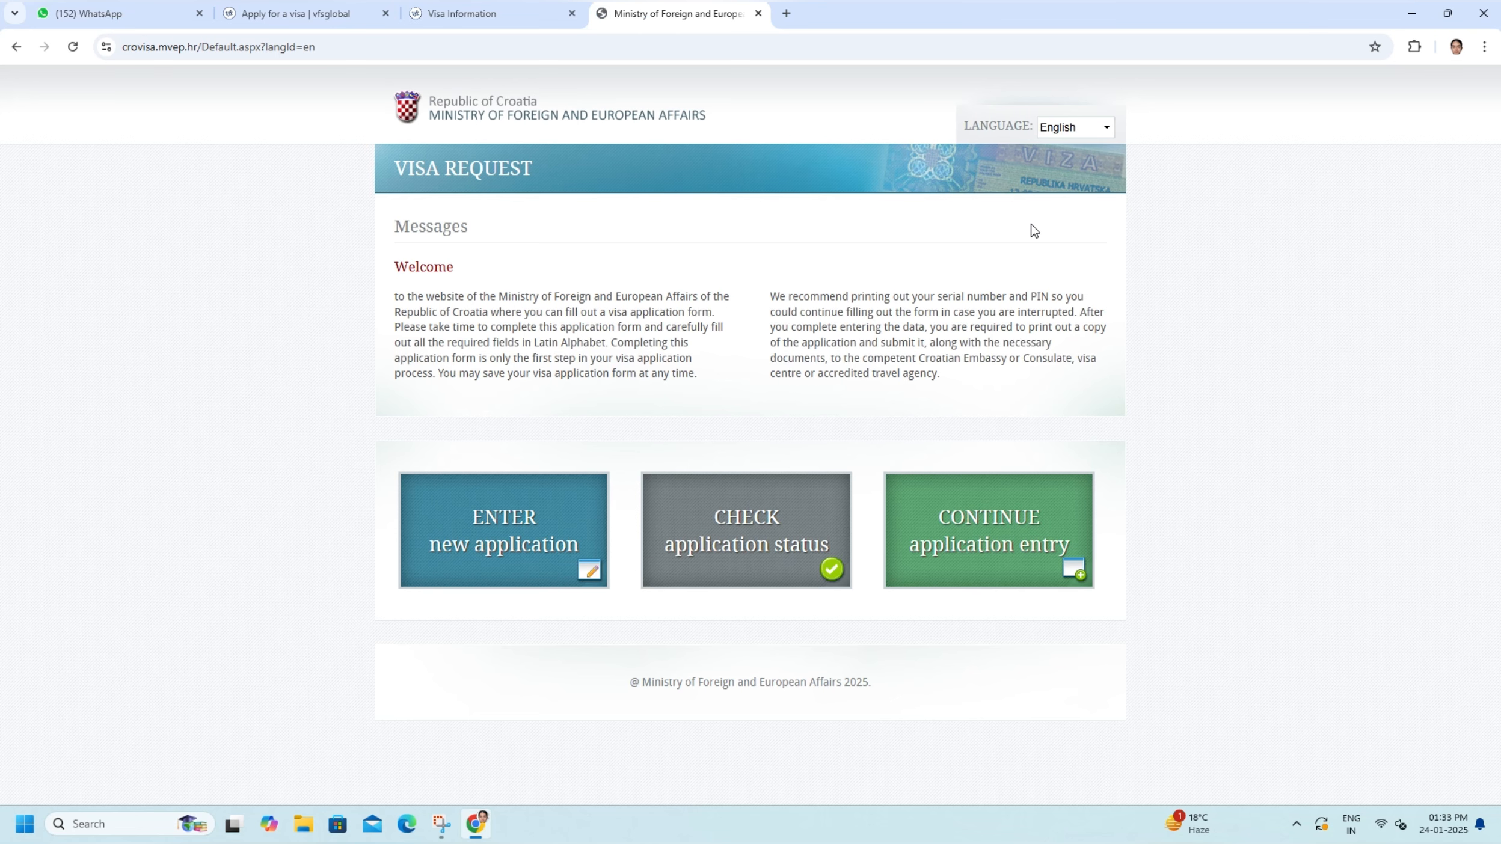
click(497, 518)
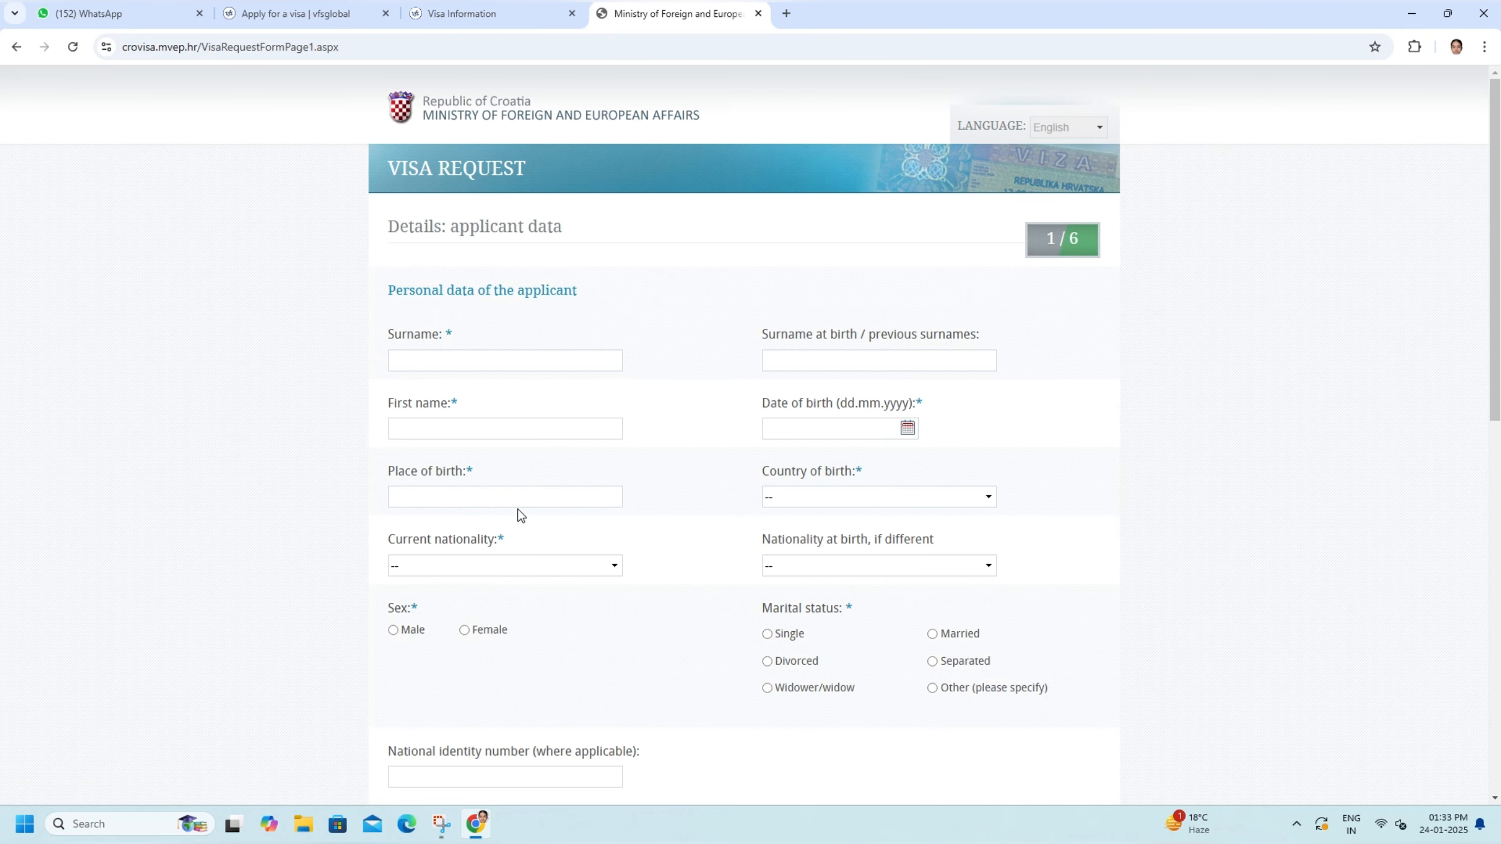
- Enter the applicant's surname and first name in the personal data section
click(424, 361)
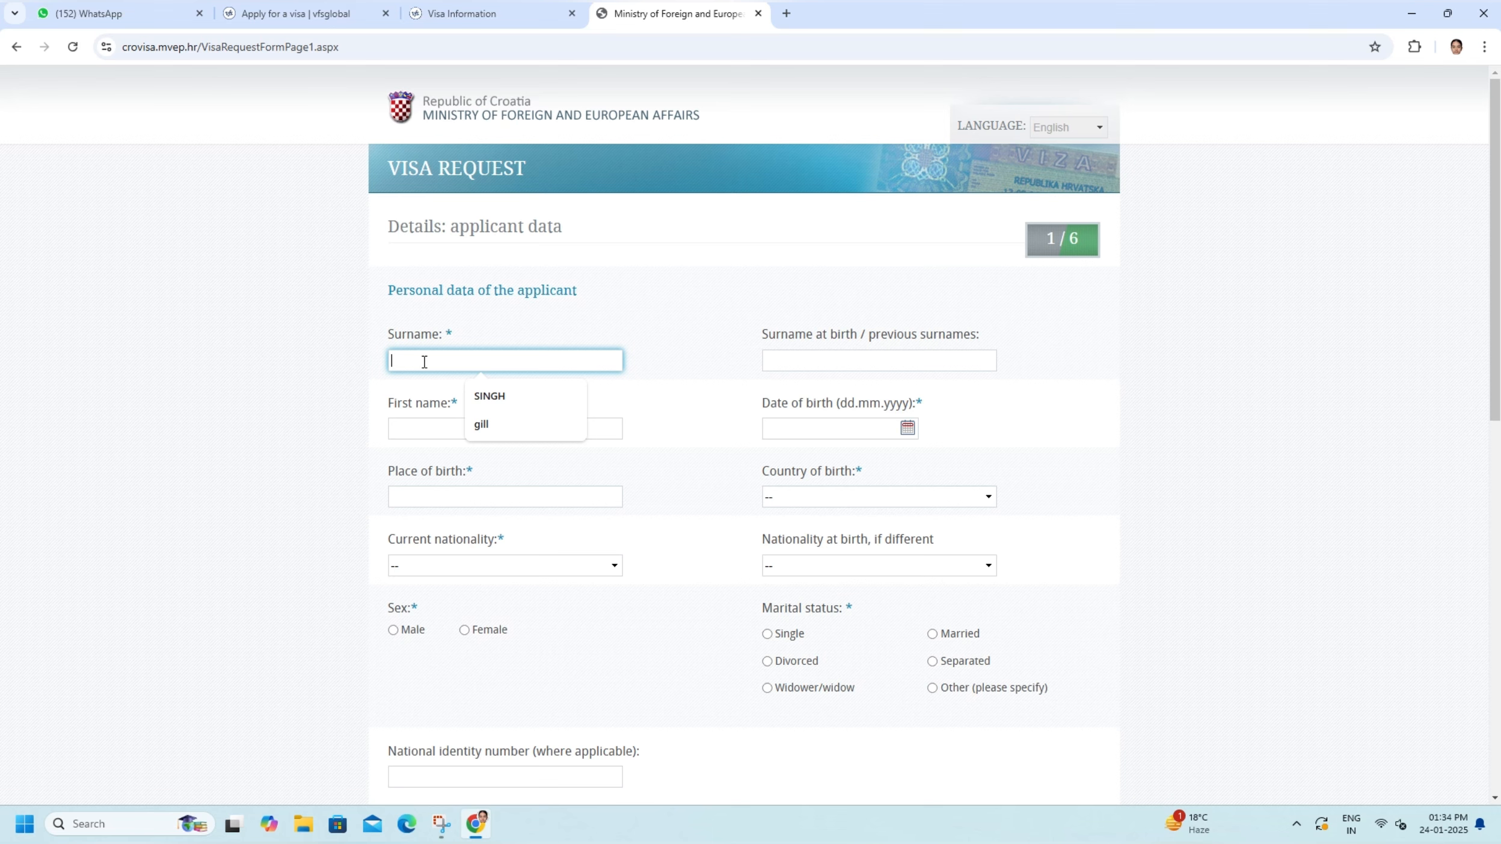
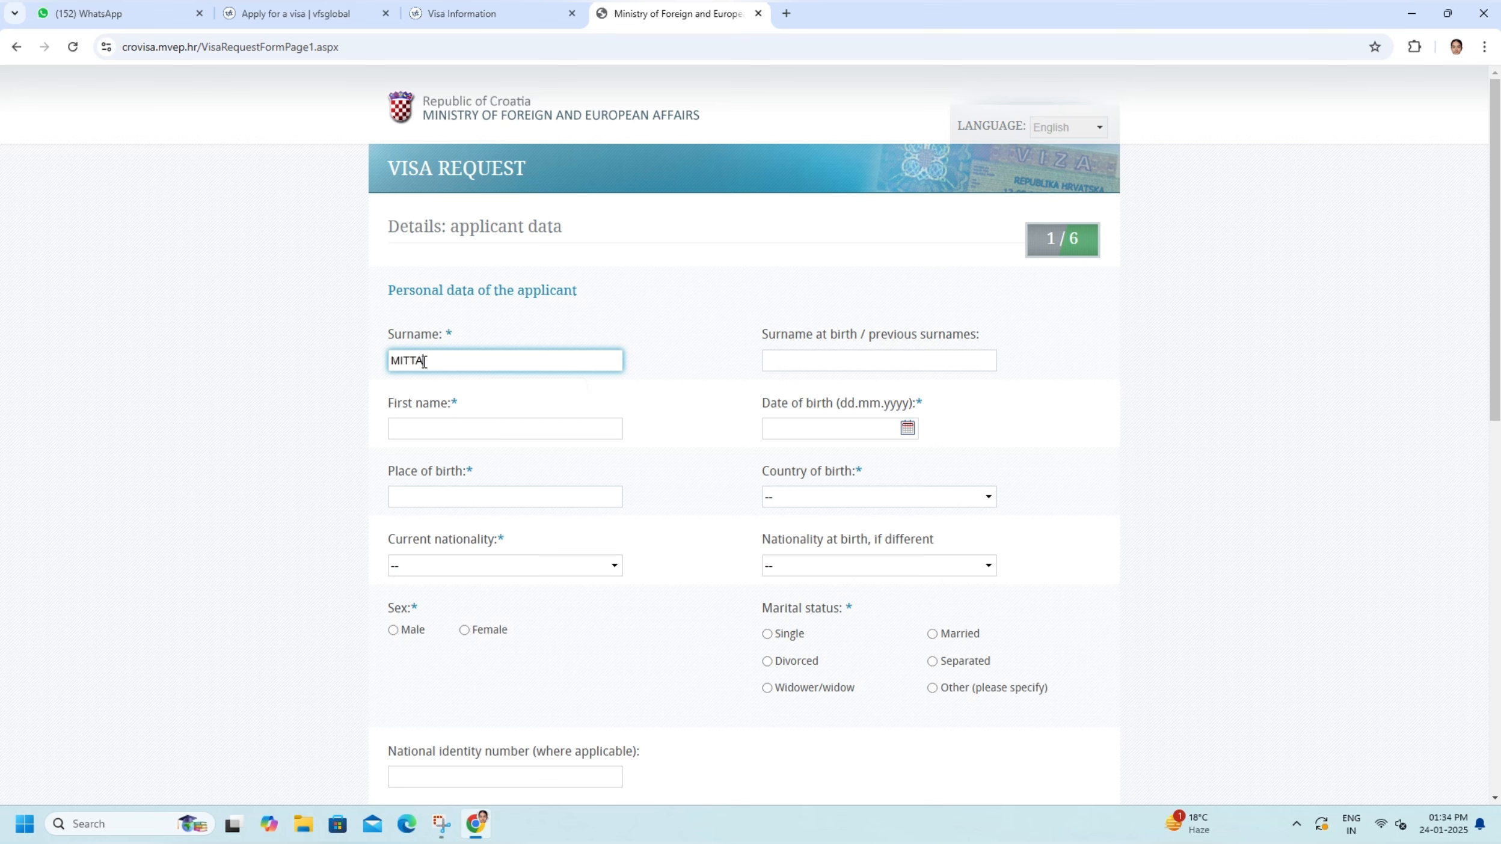
click(408, 433)
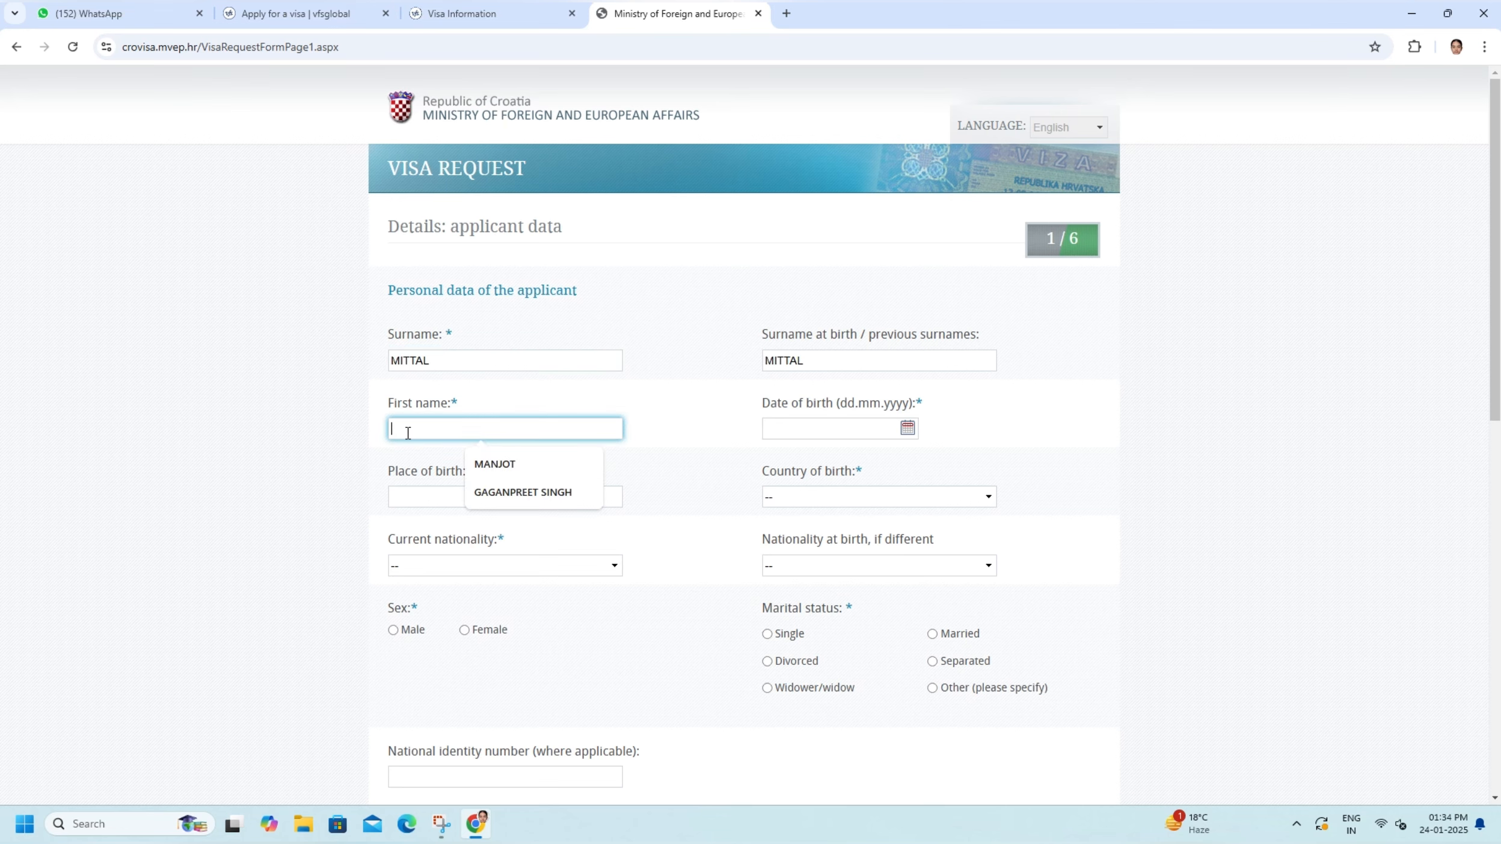
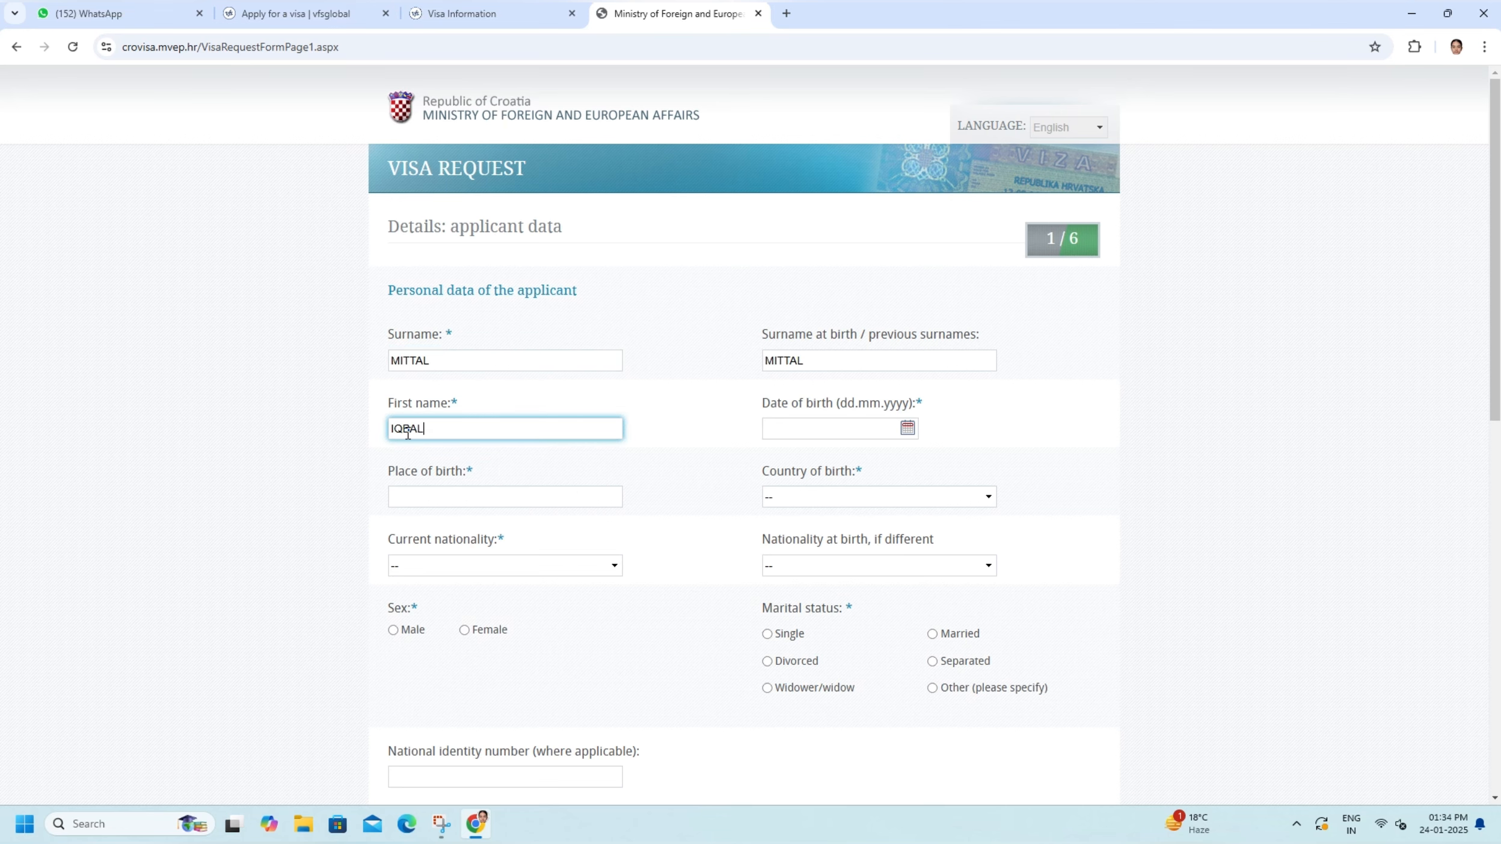
- Fill in the applicant's date of birth in dd.mm.yyyy format and the place of birth
click(793, 427)
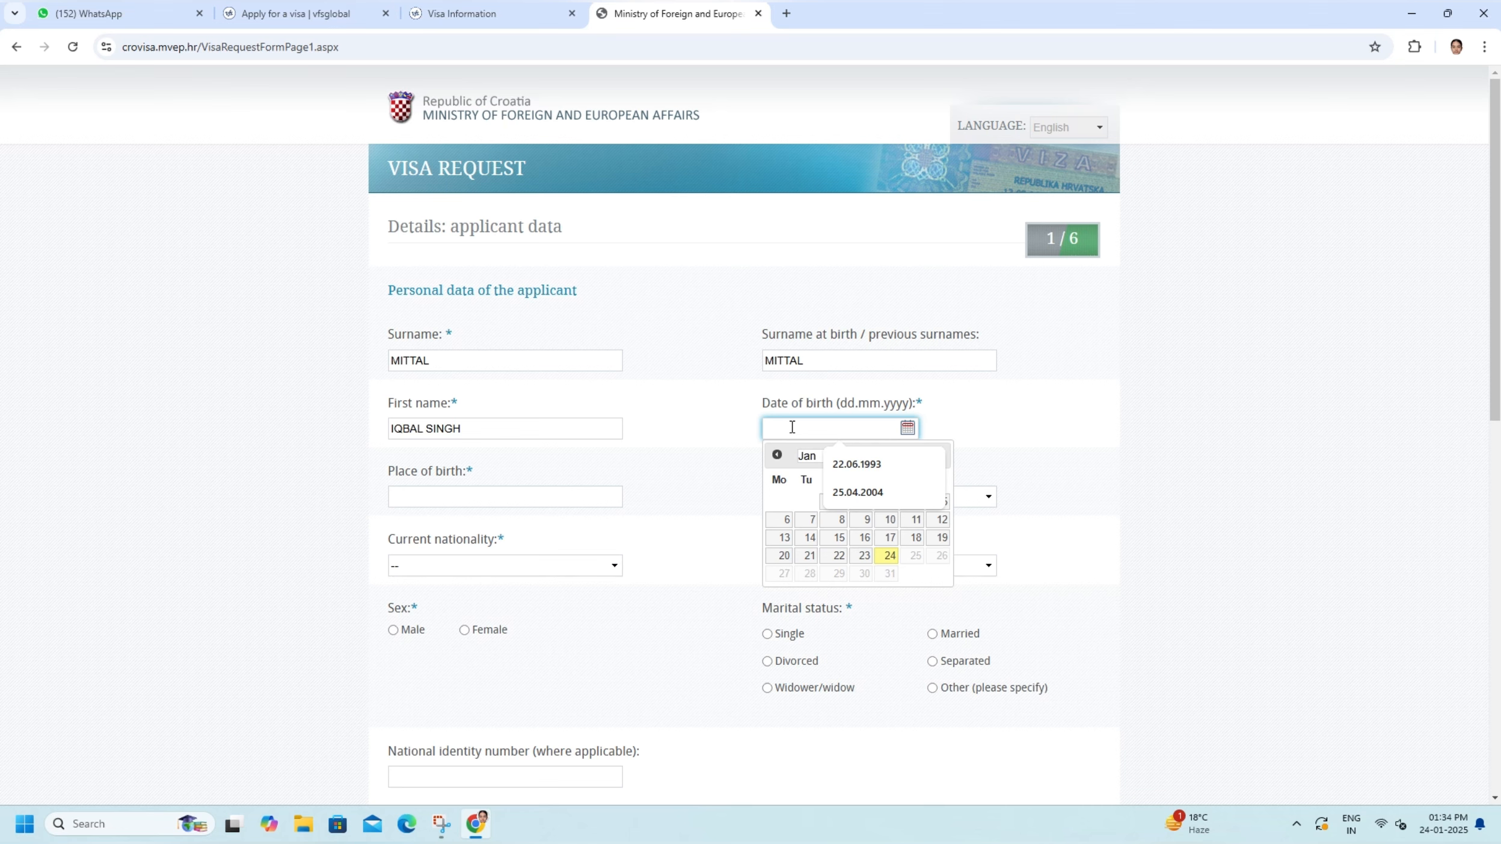
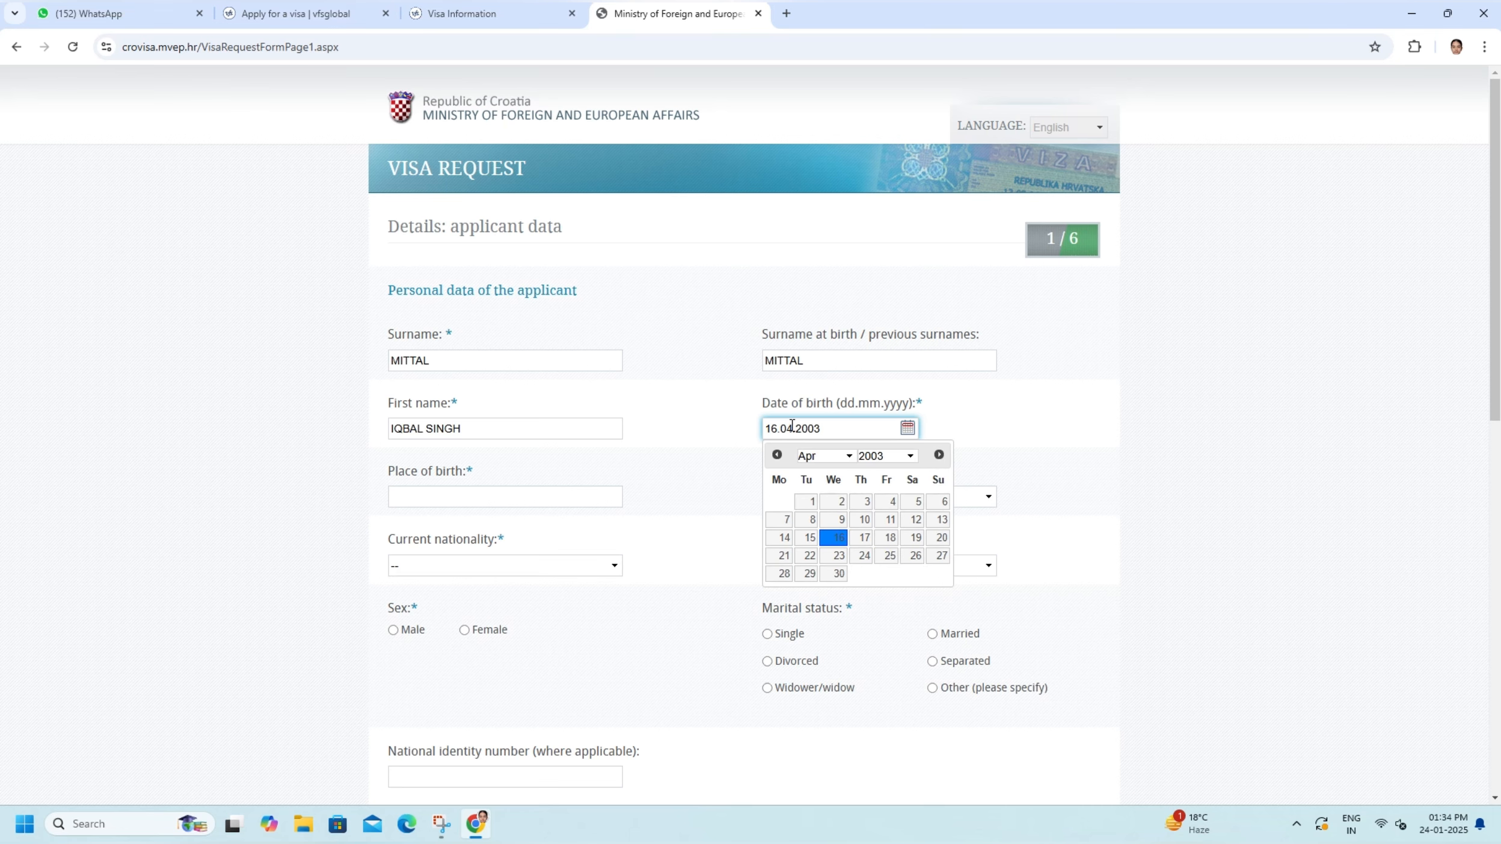
click(436, 500)
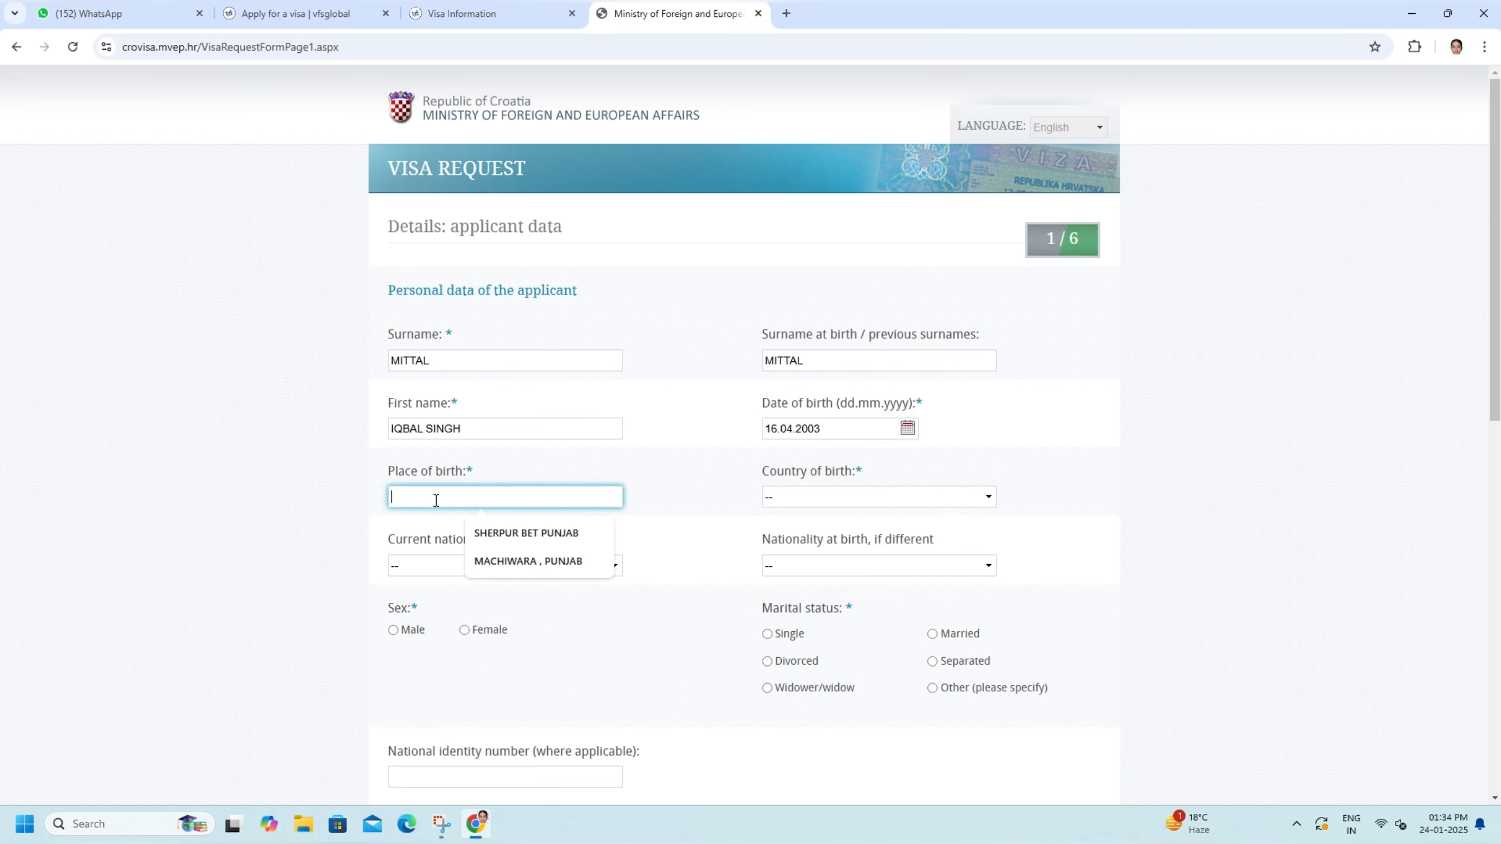
text(LUKH)
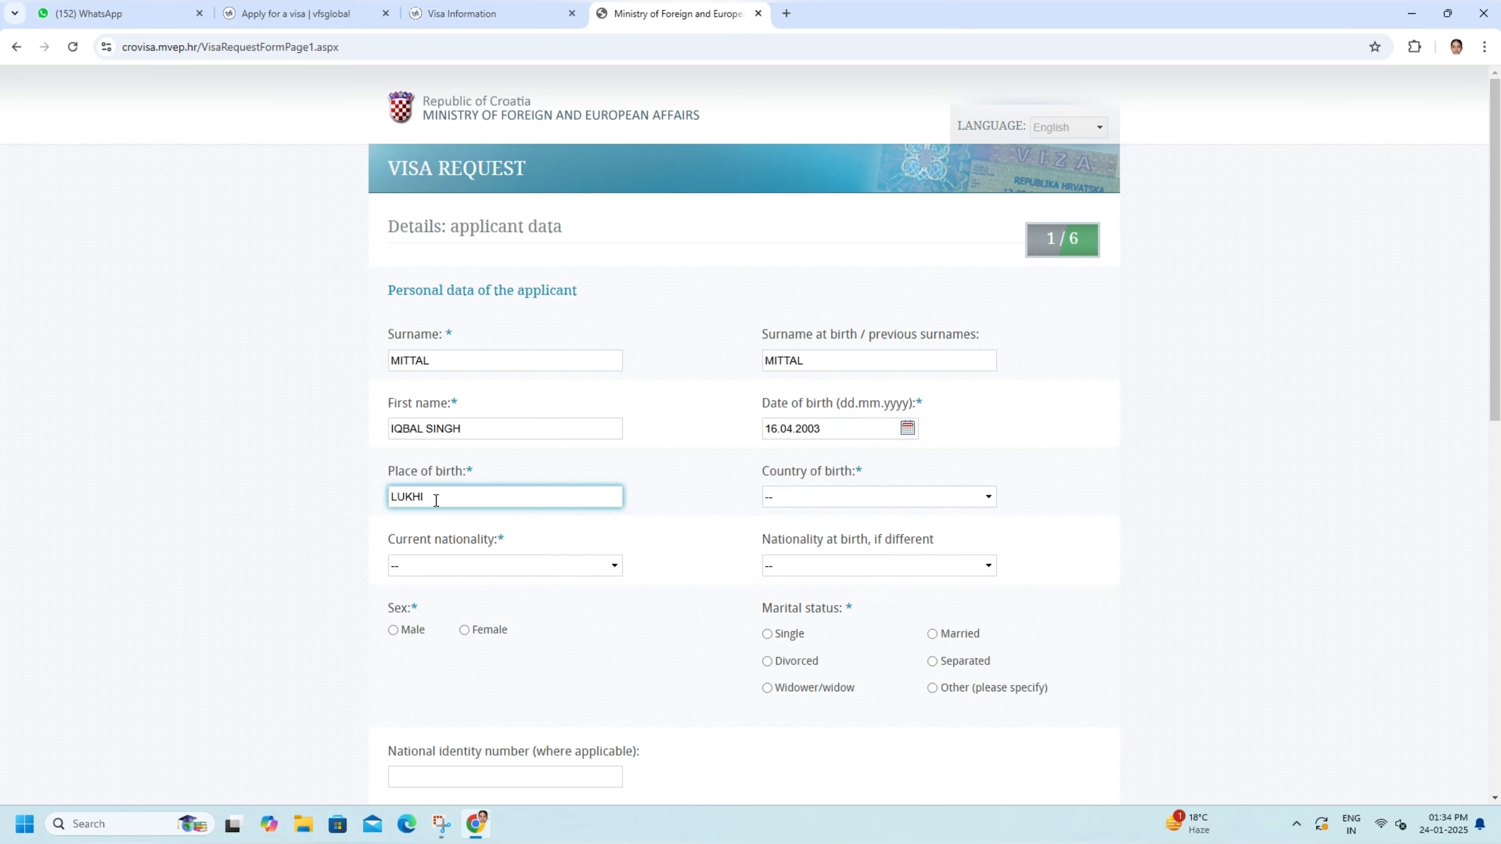
text(I HARYANA)
- Set the country of birth to INDIA, the sex to Male and the marital status to Single
click(805, 498)
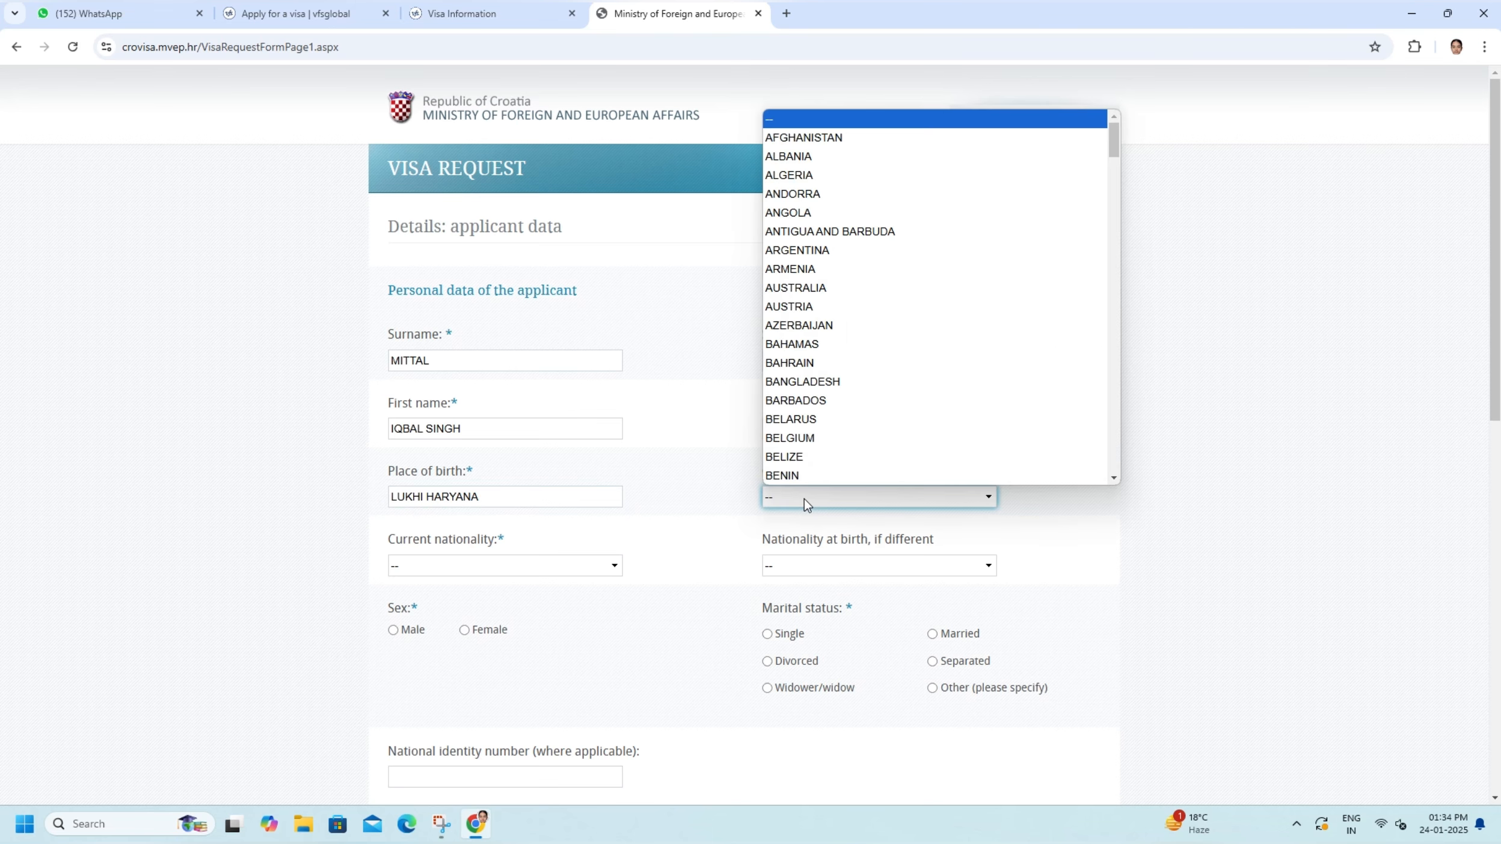
text(india)
key(Return)
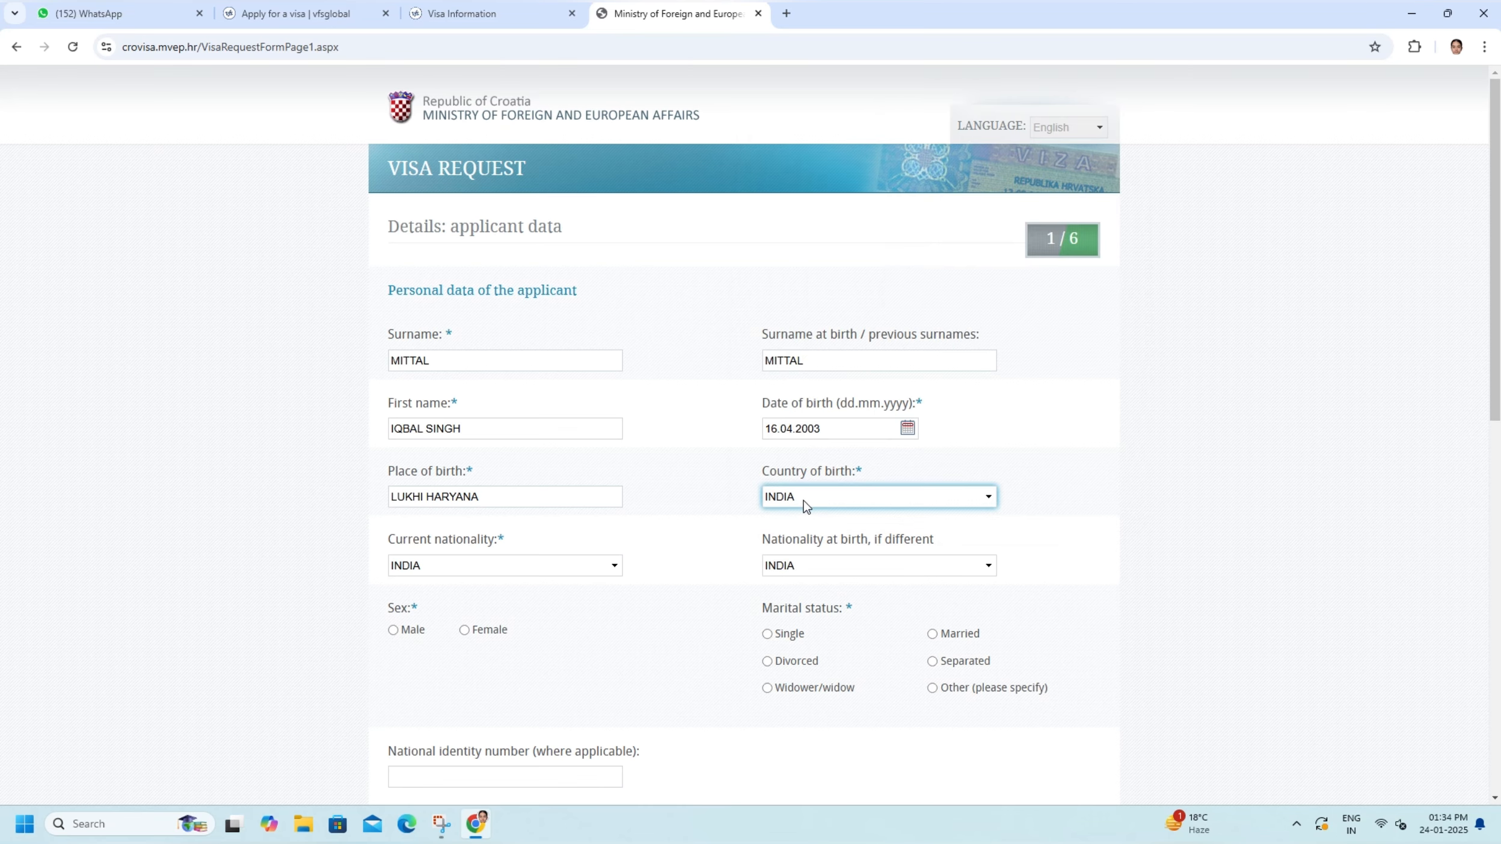
scroll(537, 552, down, 2)
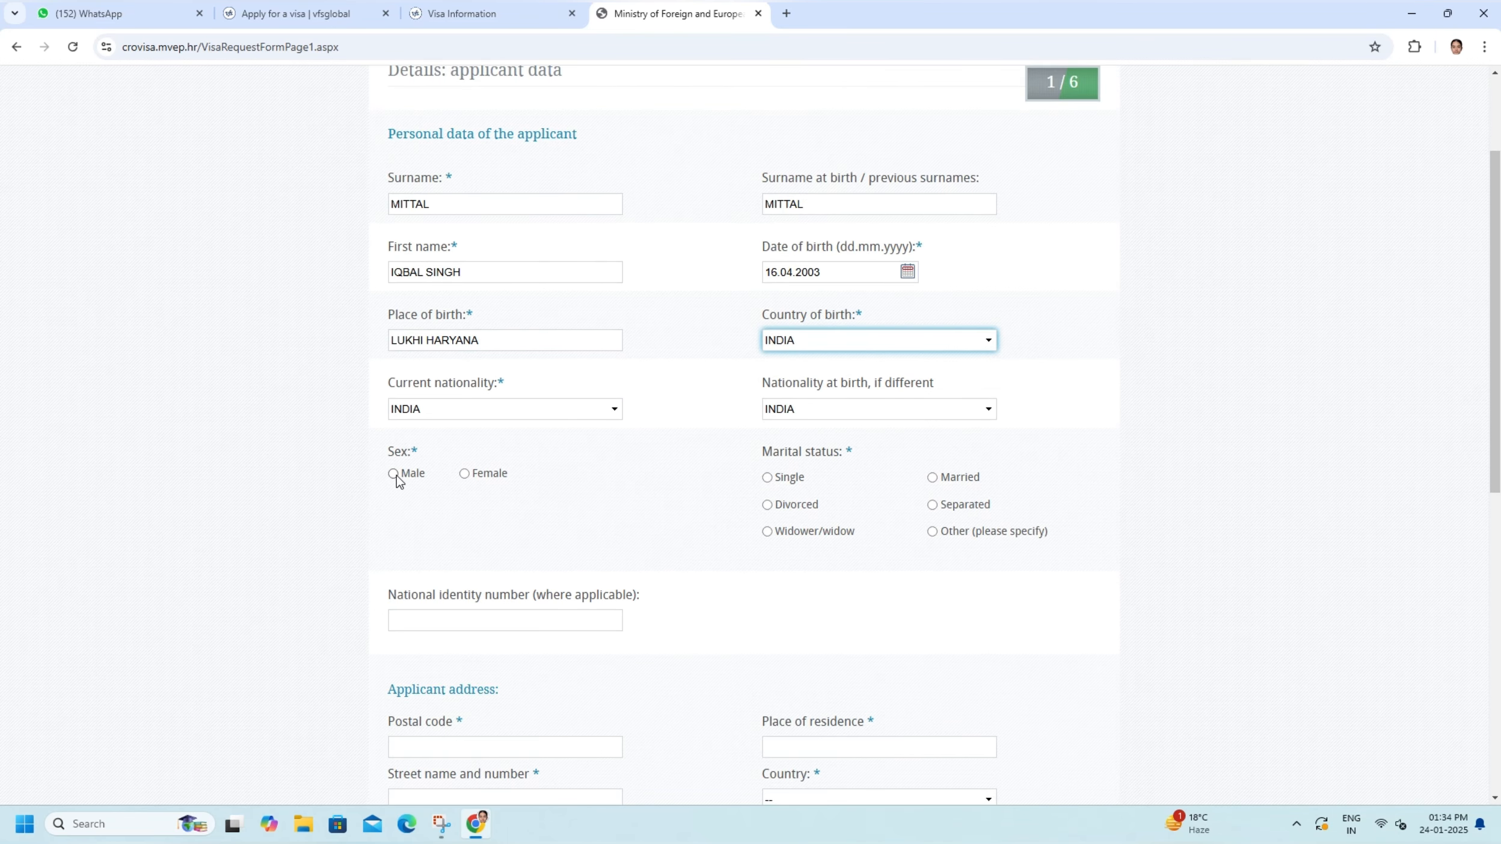
click(394, 474)
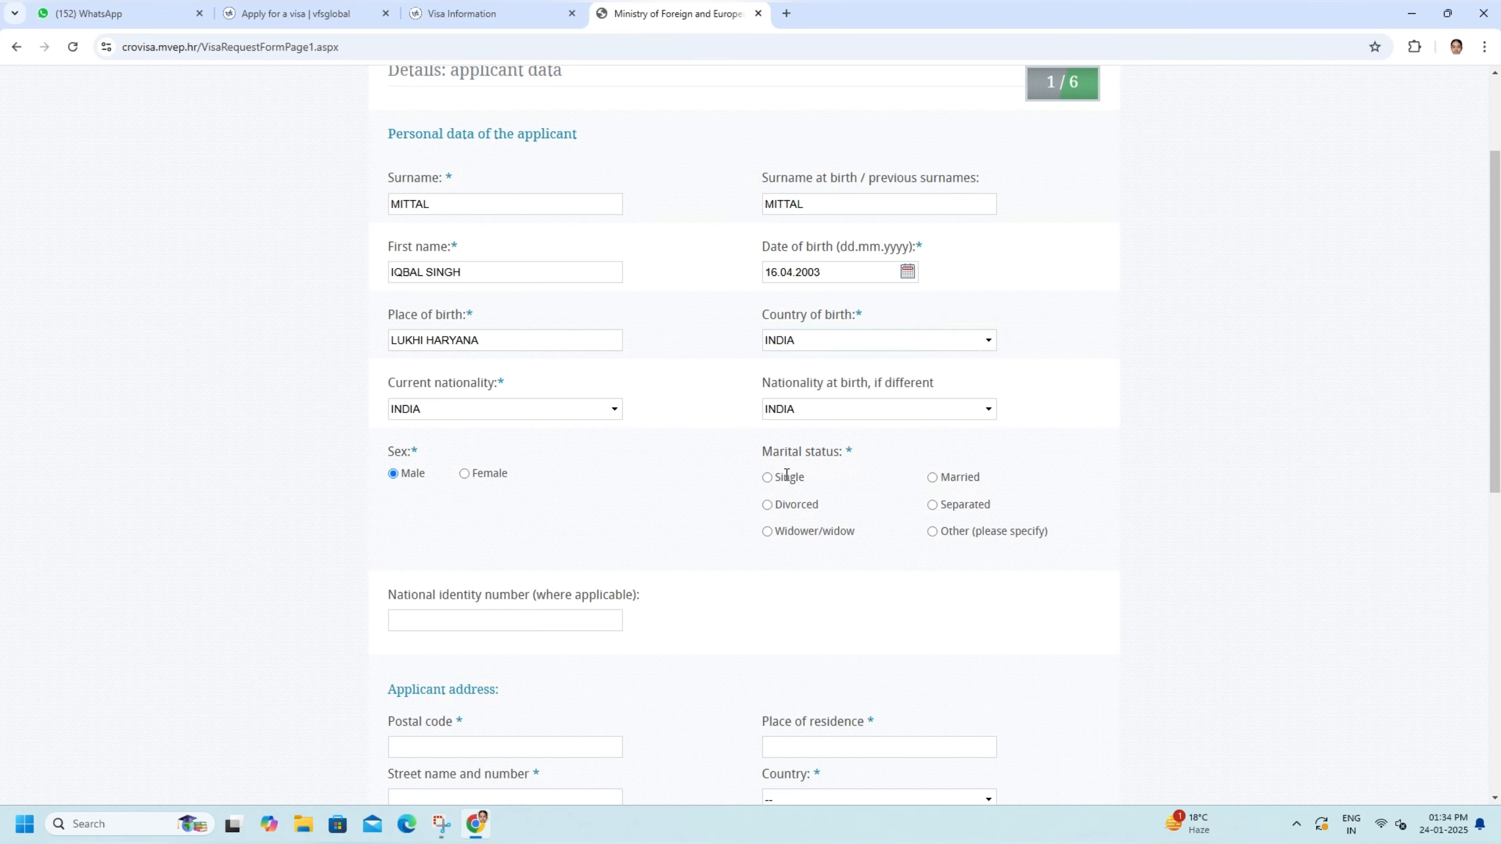
click(767, 478)
- Enter the applicant's postal code in the applicant address section
scroll(661, 463, down, 3)
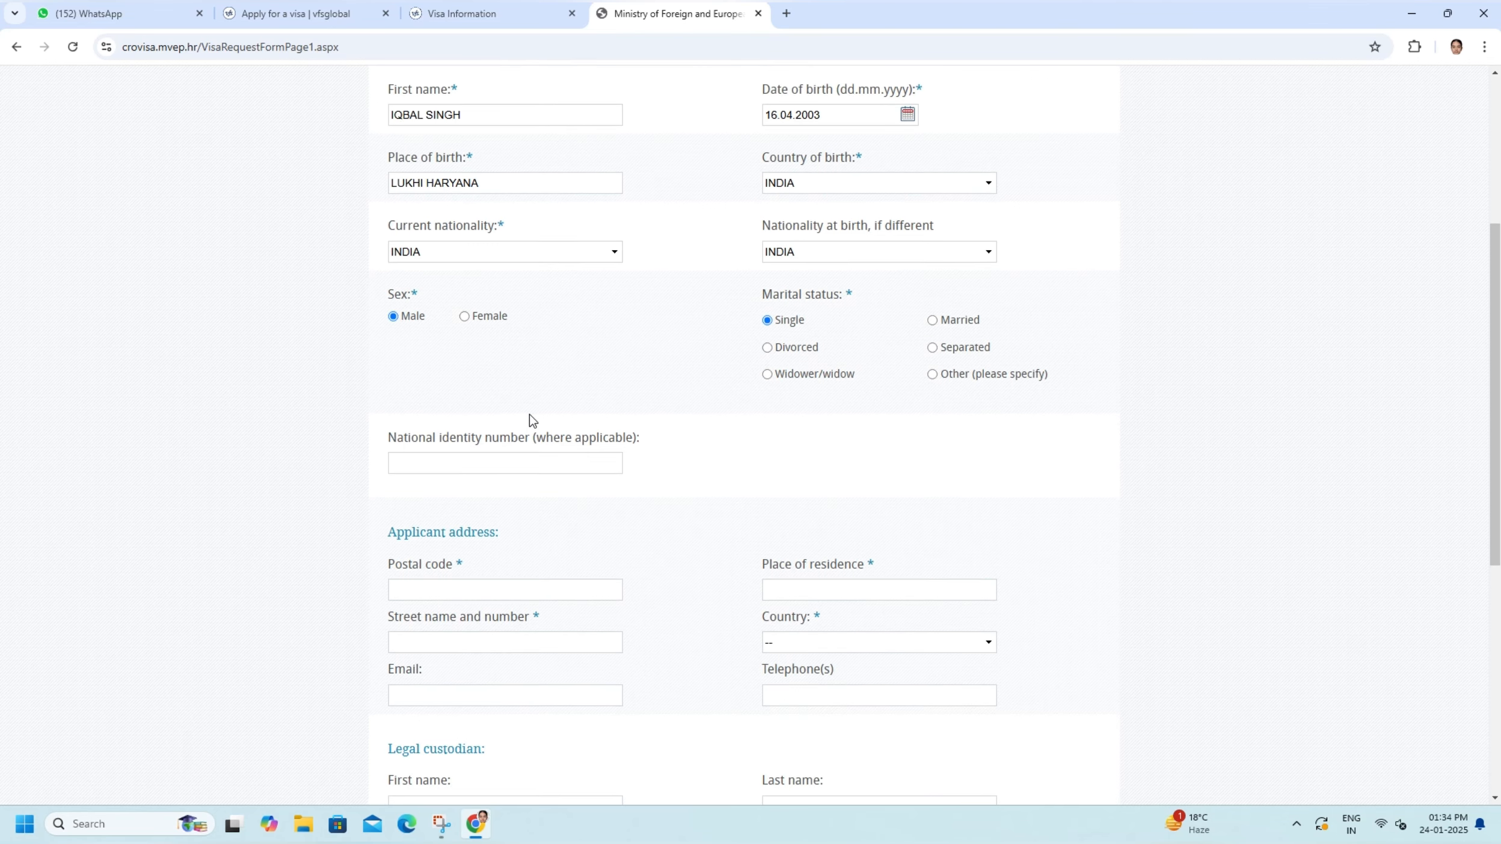
scroll(523, 415, down, 3)
click(428, 433)
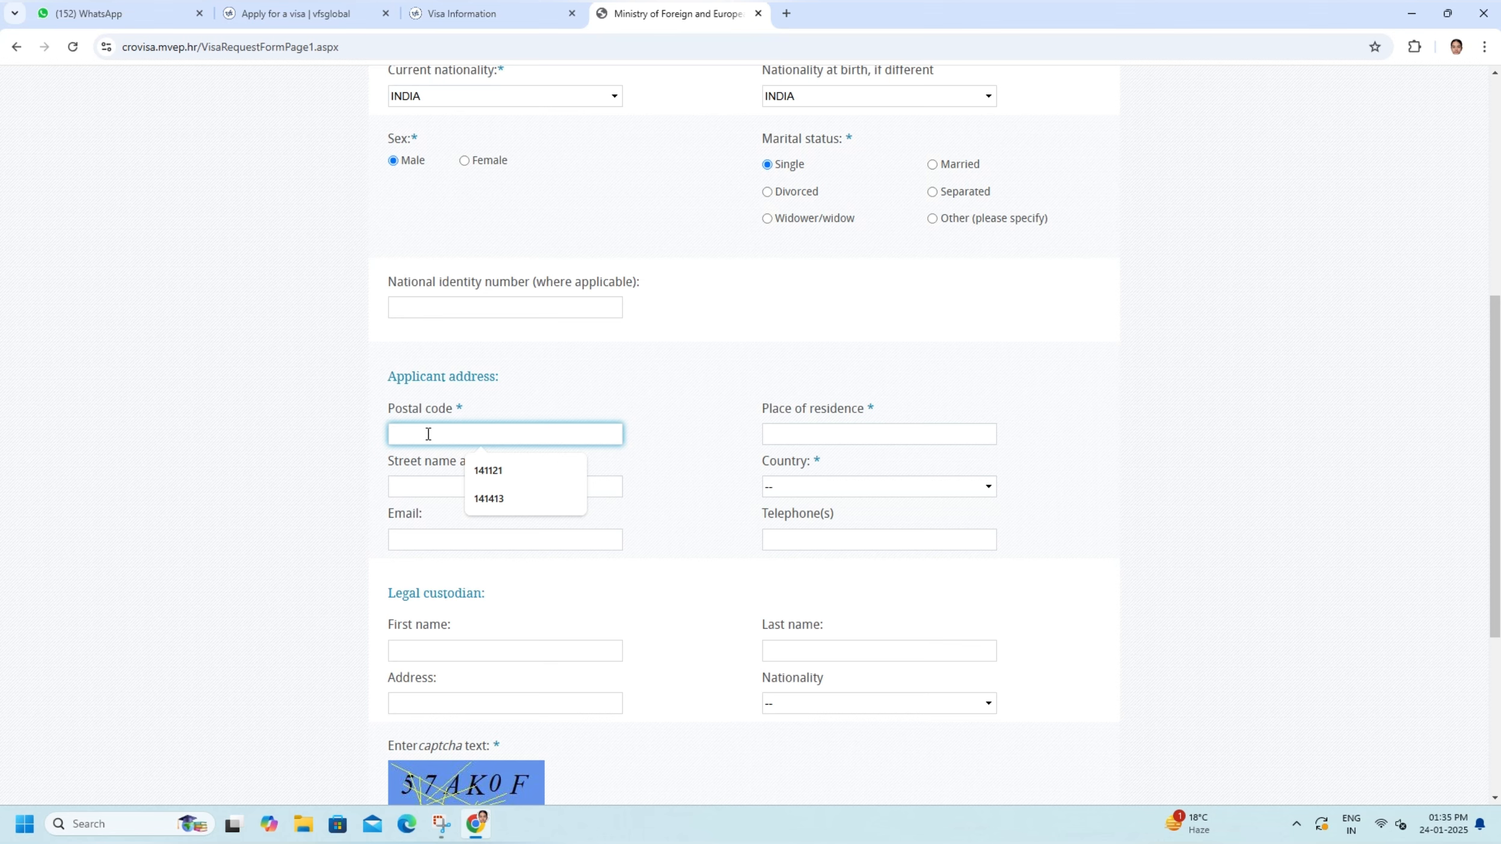
text(136119)
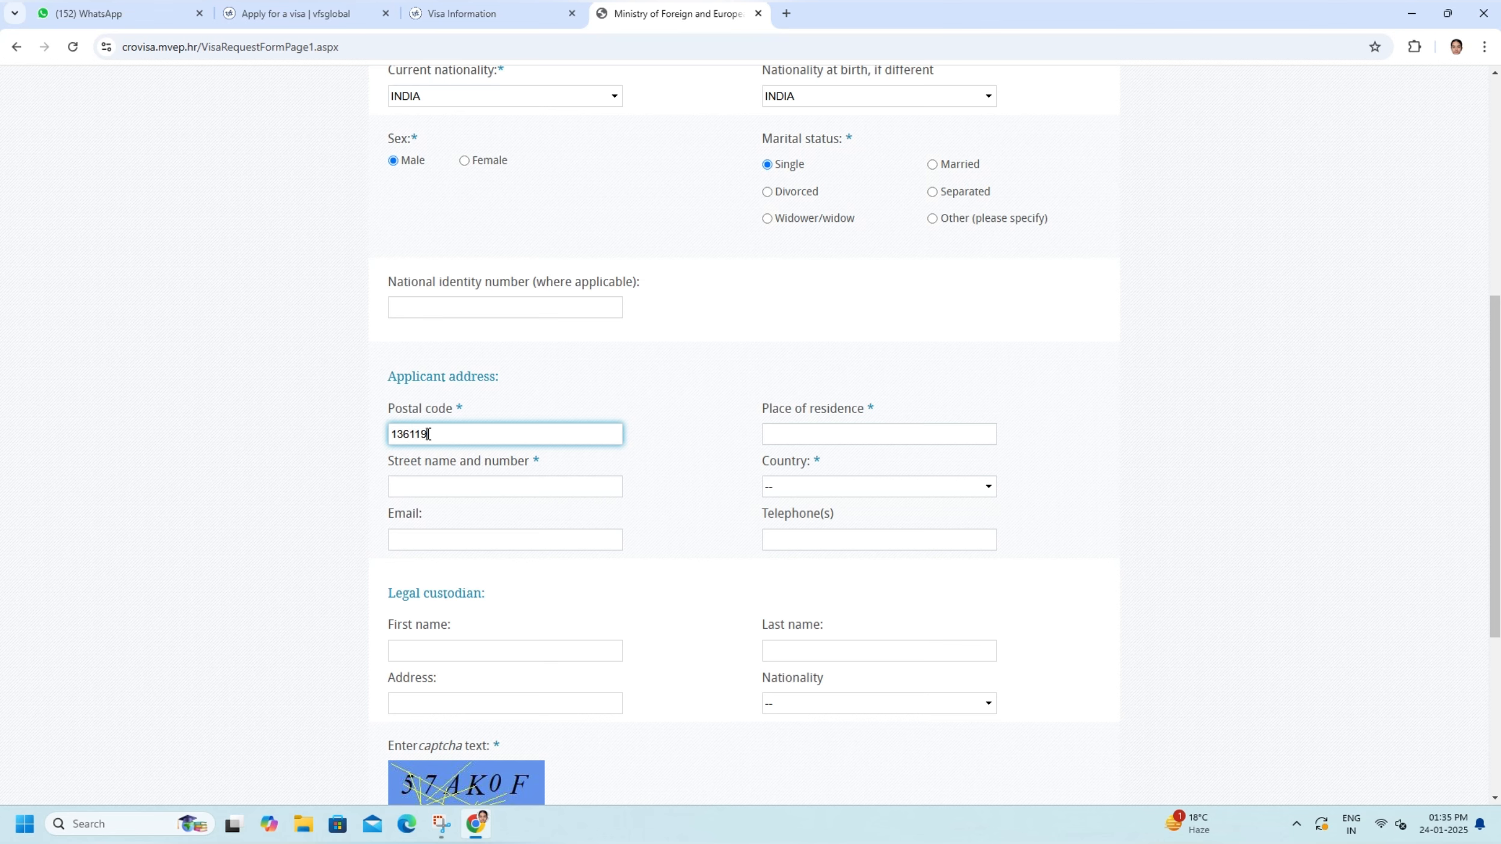
- Fill in the applicant's place of residence and set the address country to INDIA
click(810, 438)
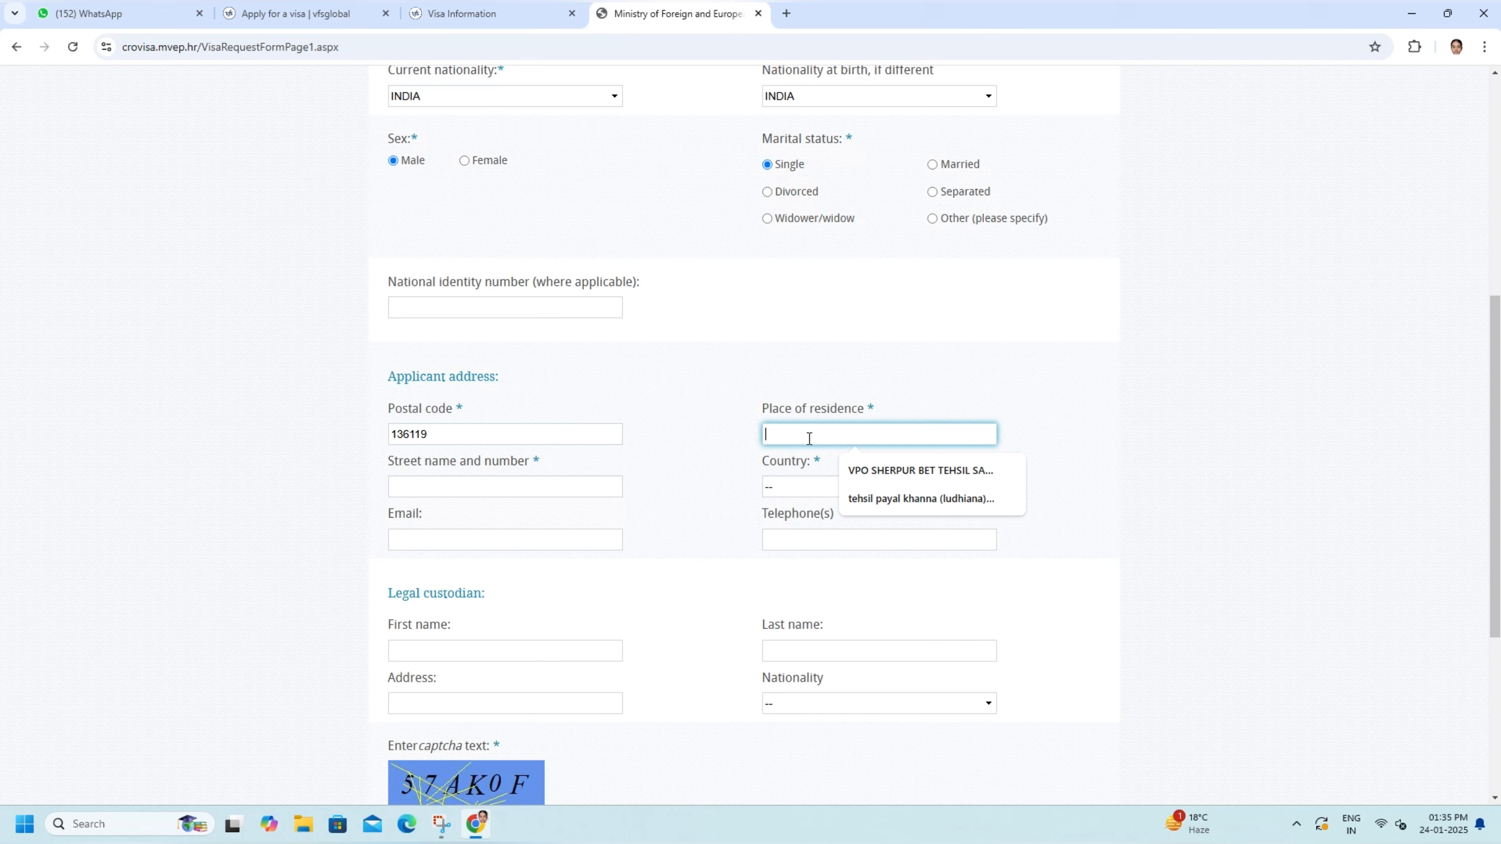
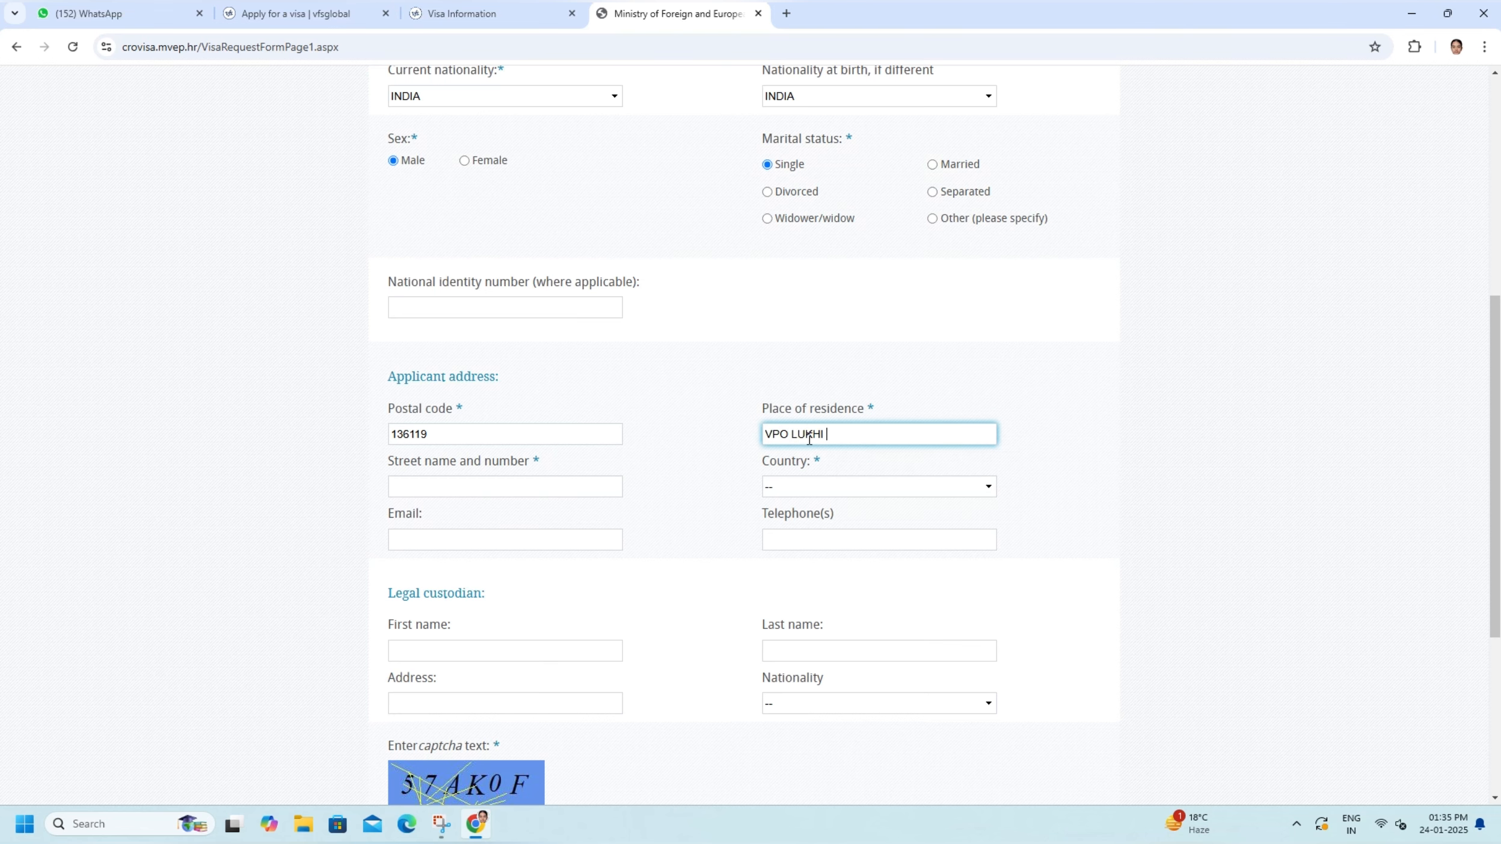
click(802, 488)
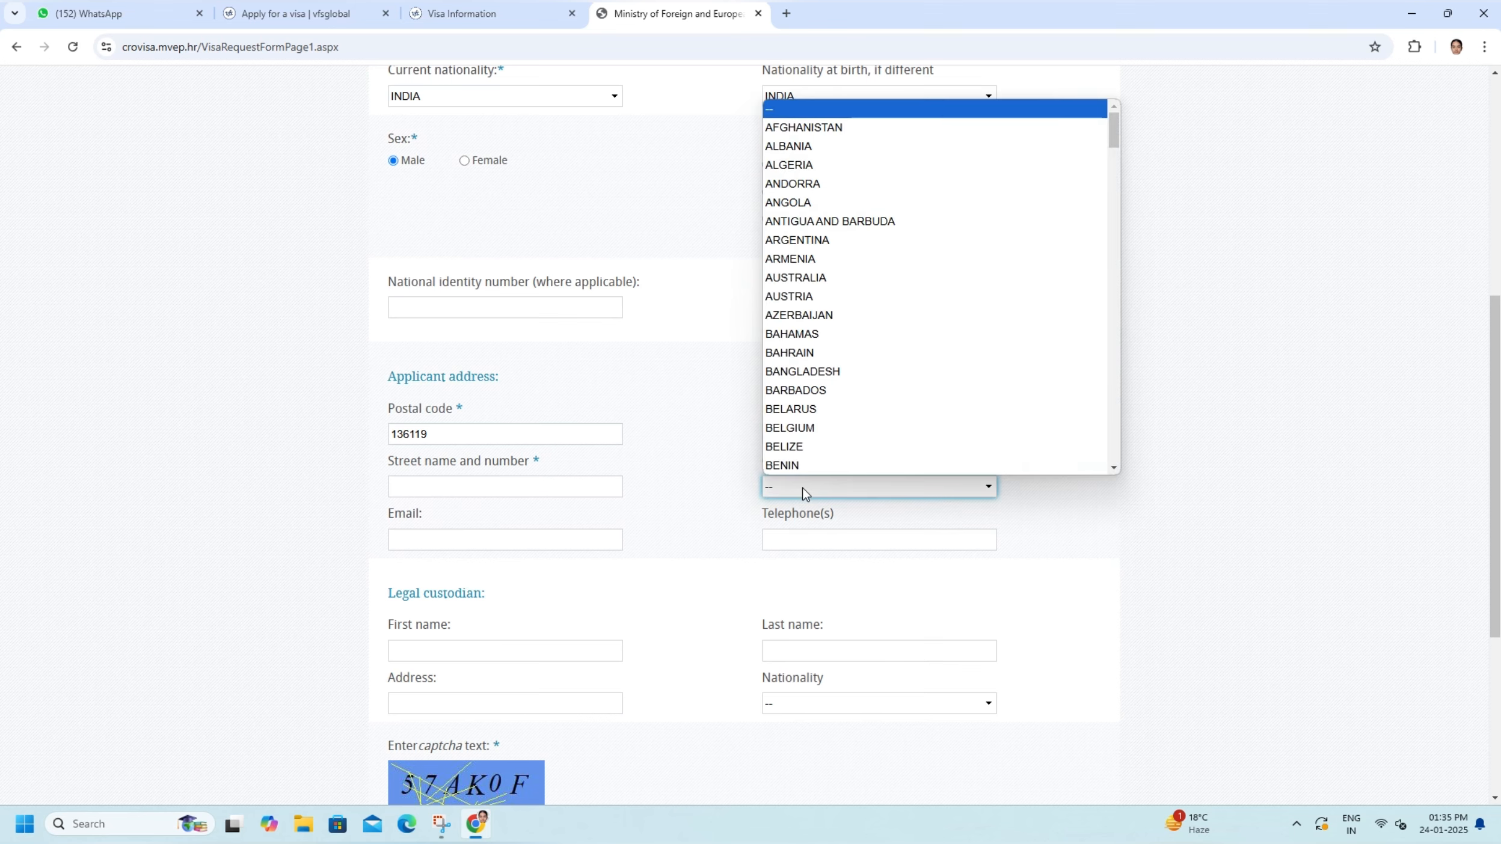
text(in)
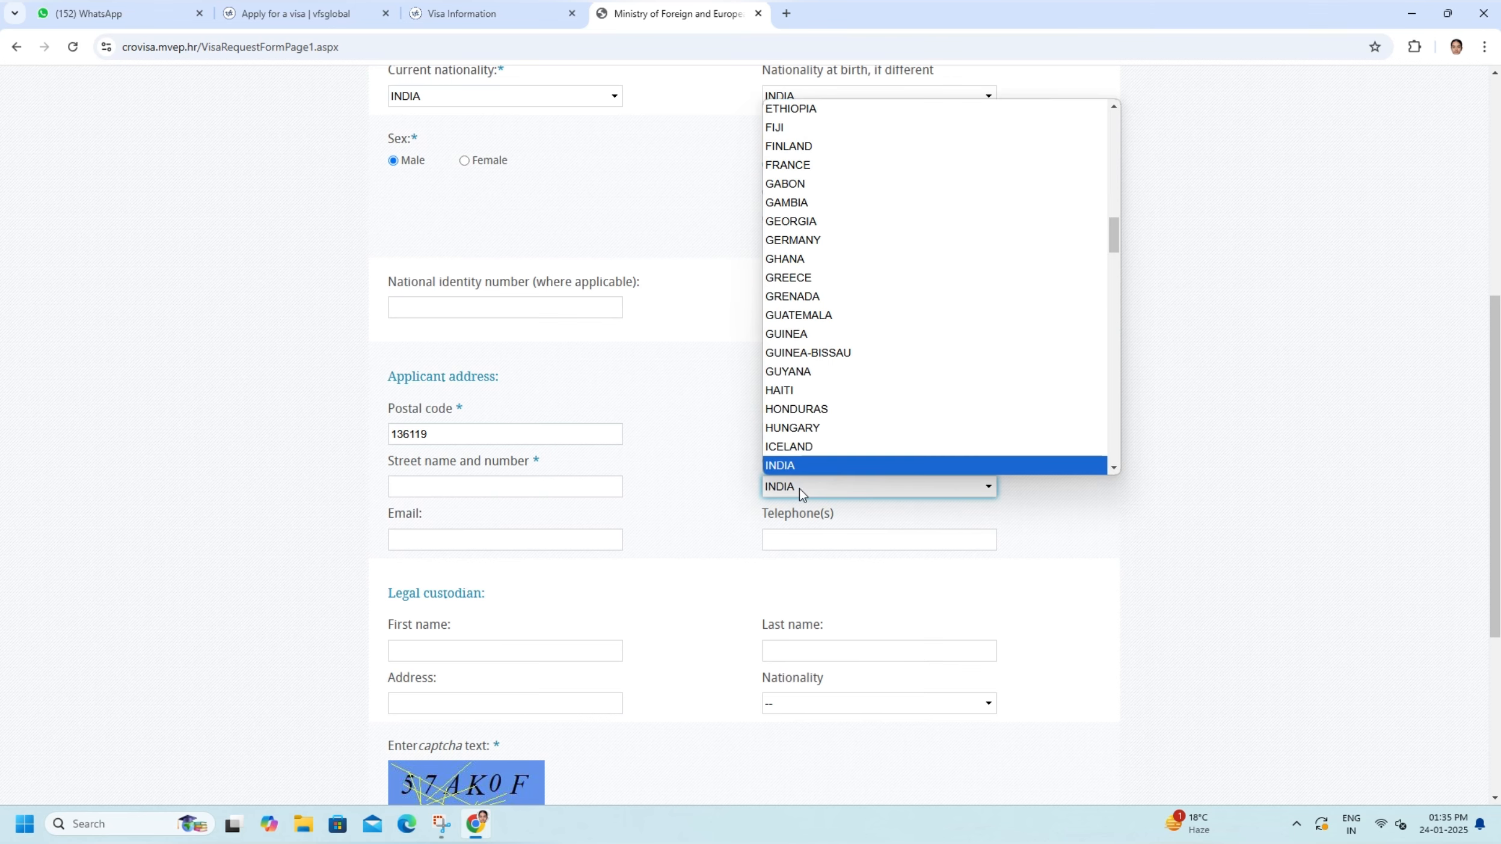
key(Return)
- Fill the street name and number with a copy of the place of residence text
click(483, 489)
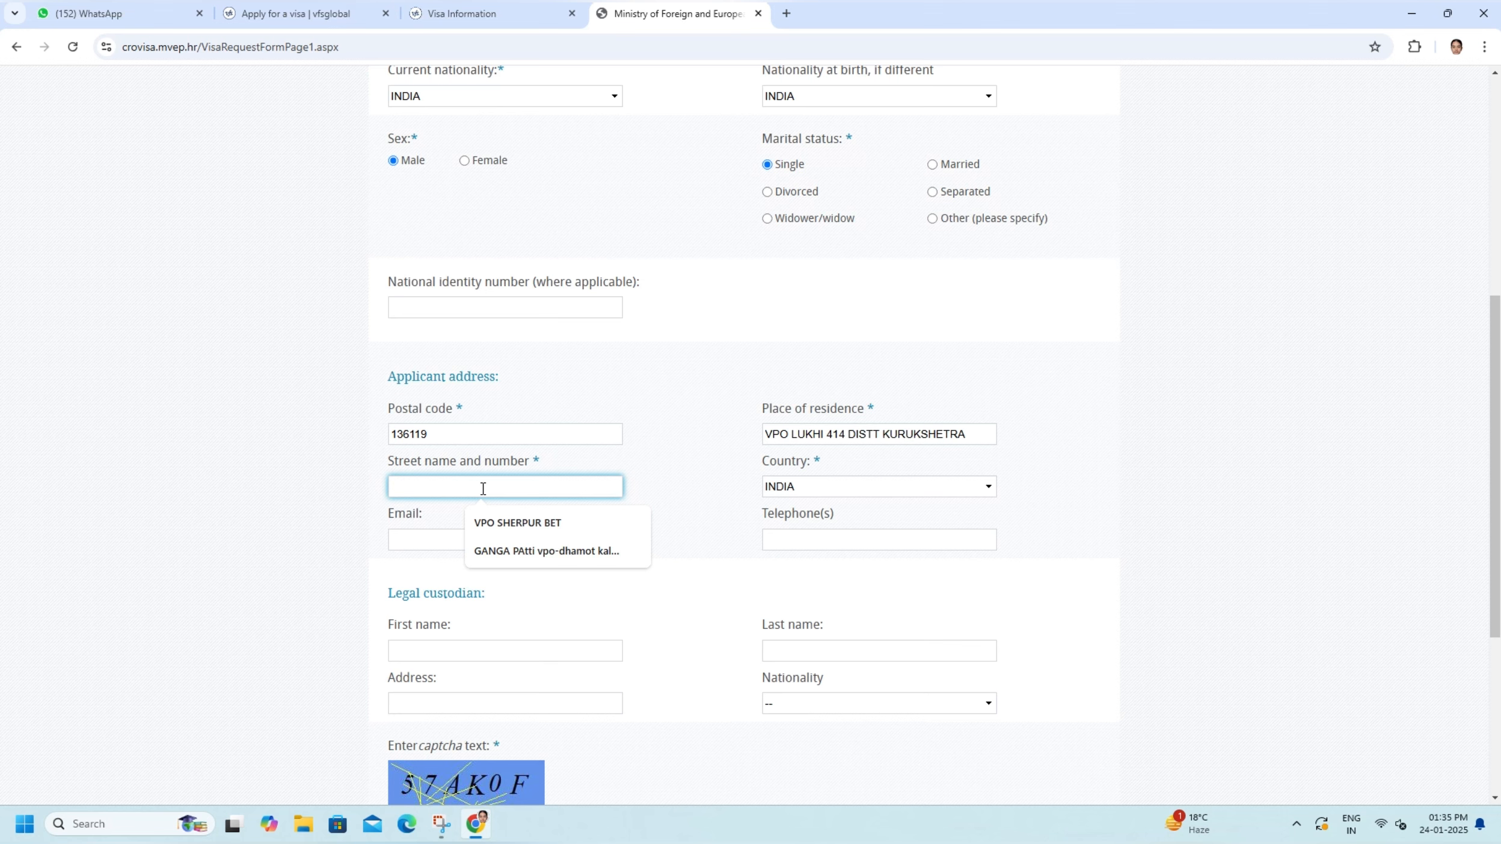
text(VPO)
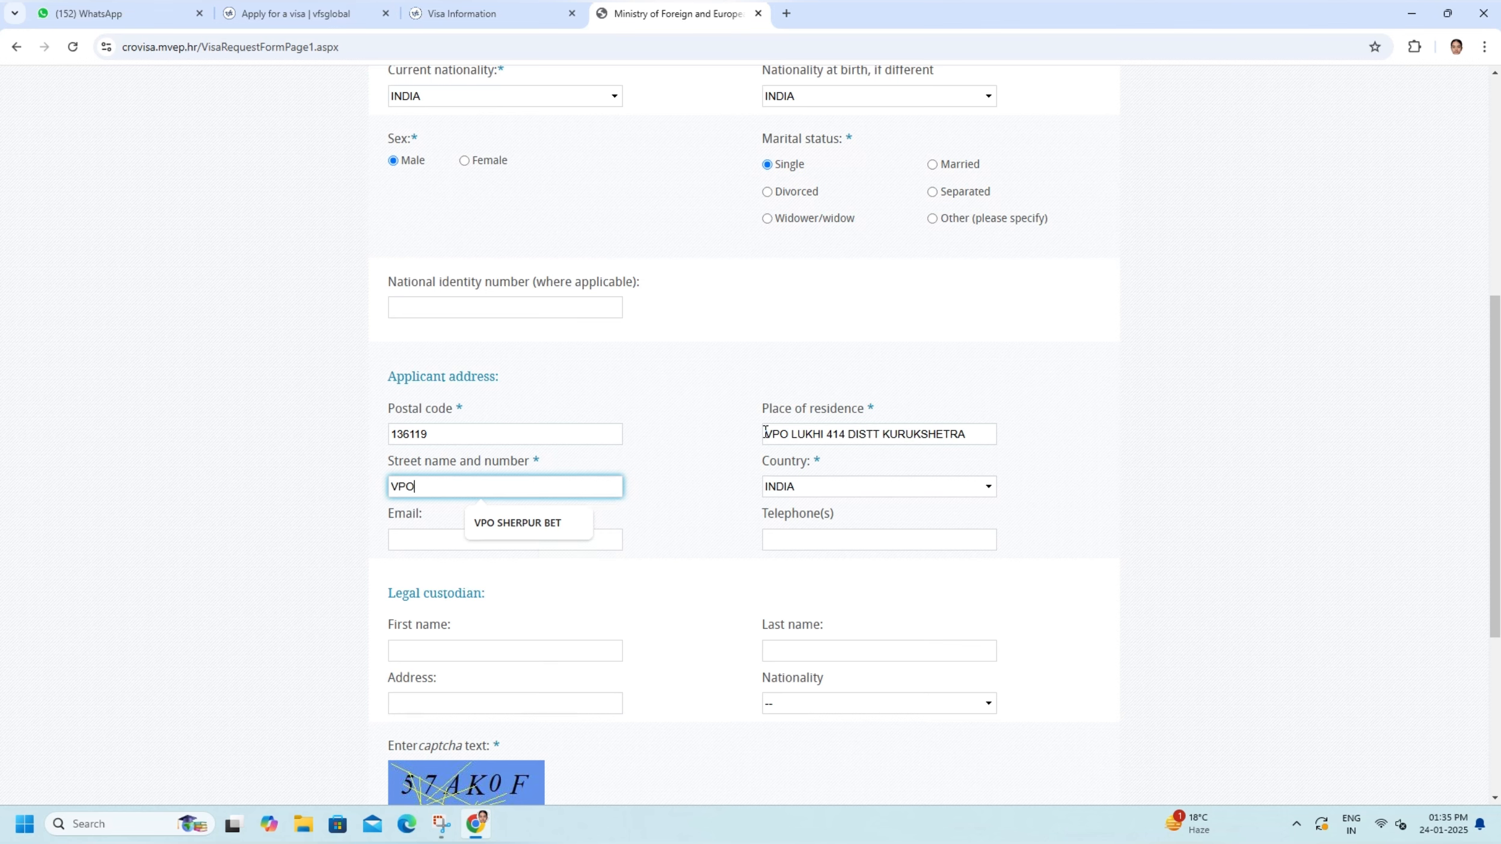
drag(765, 432, 997, 454)
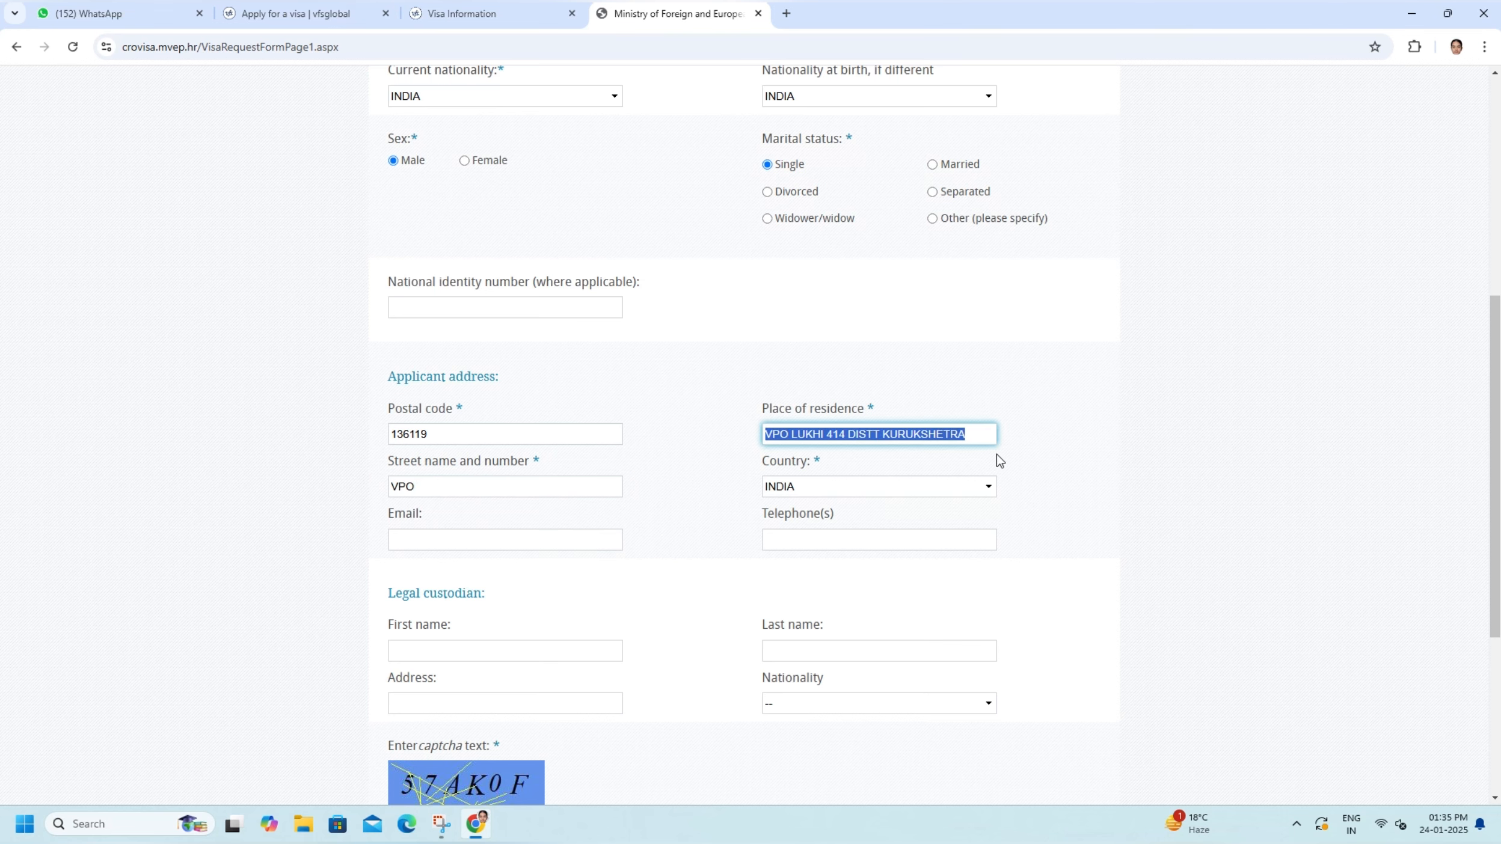
right_click(909, 439)
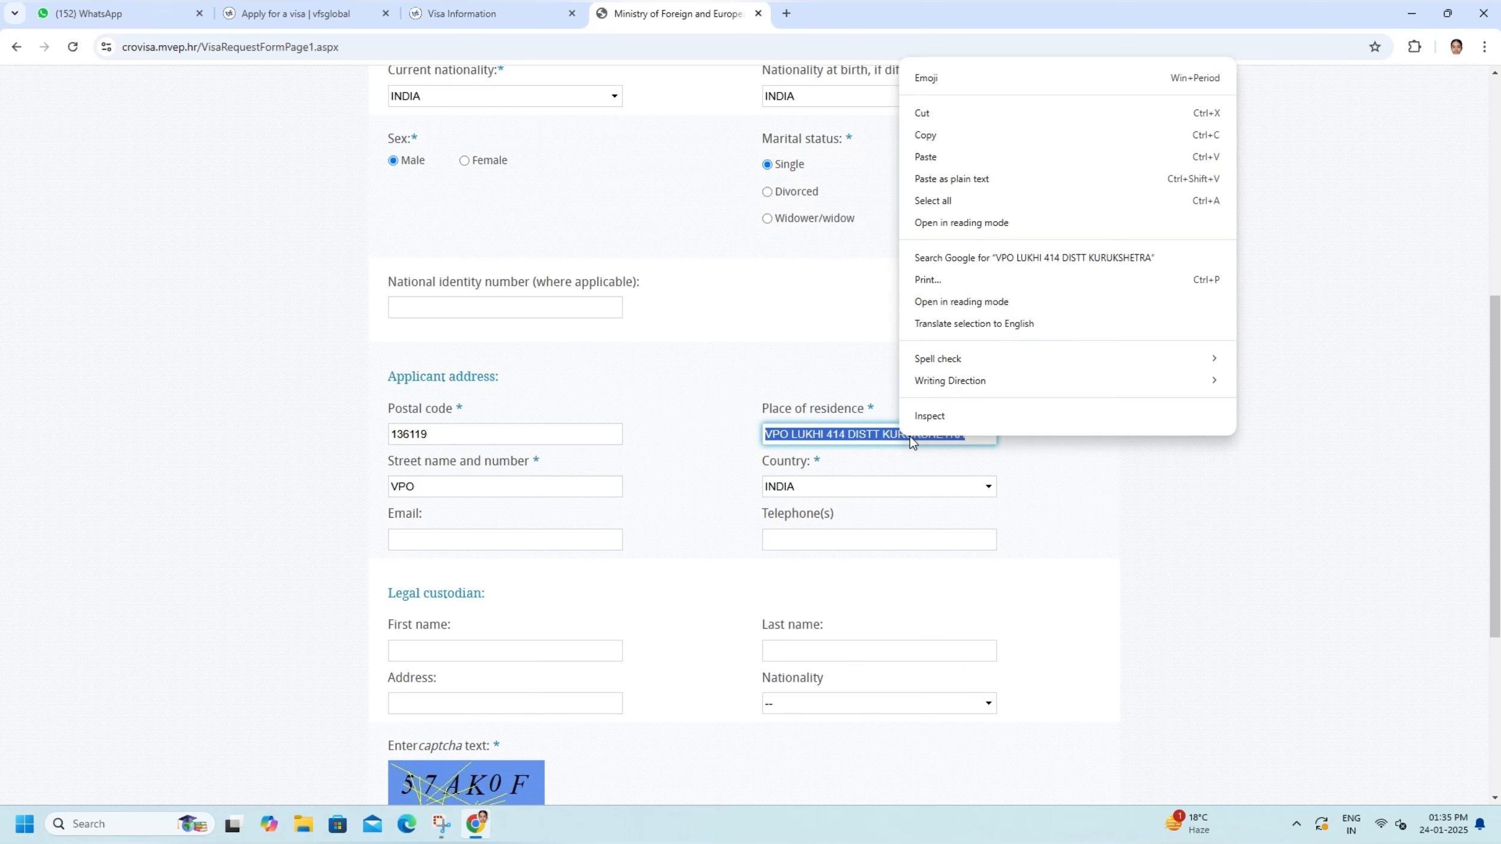
click(926, 136)
click(435, 486)
key(ctrl+a)
key(ctrl+v)
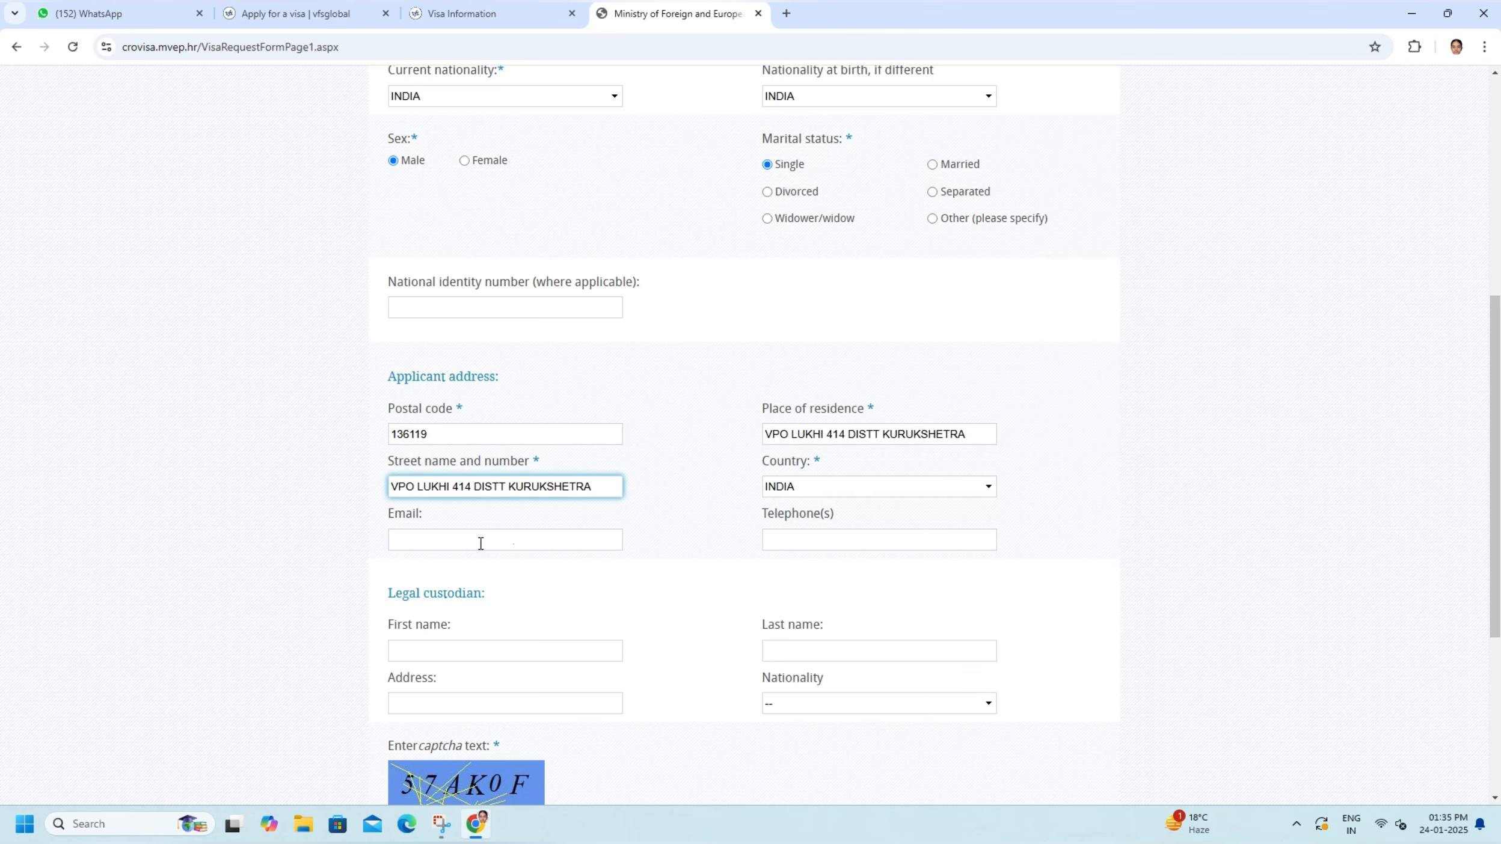
click(434, 544)
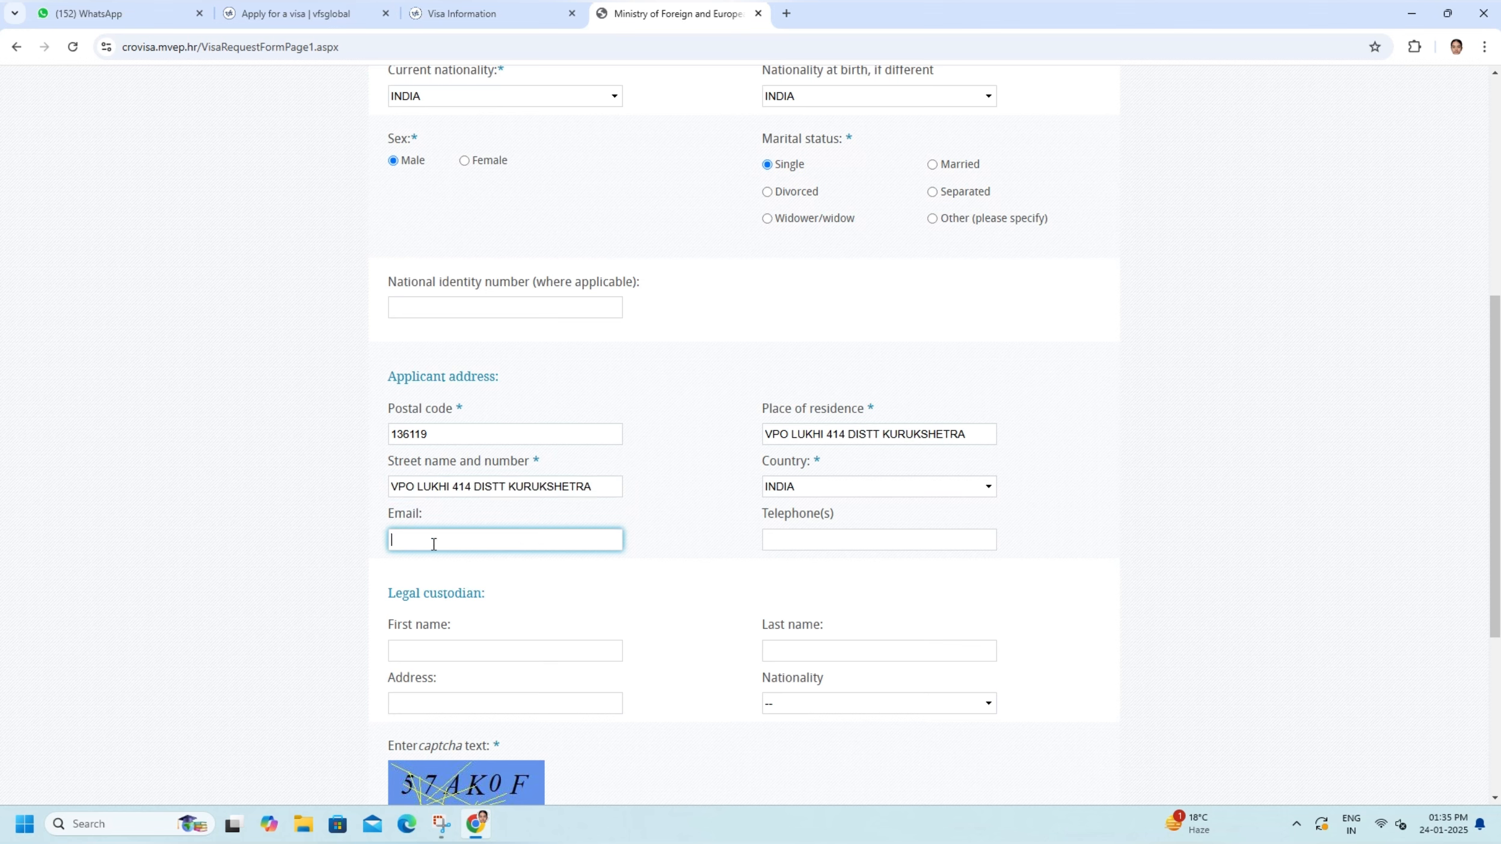
click(788, 538)
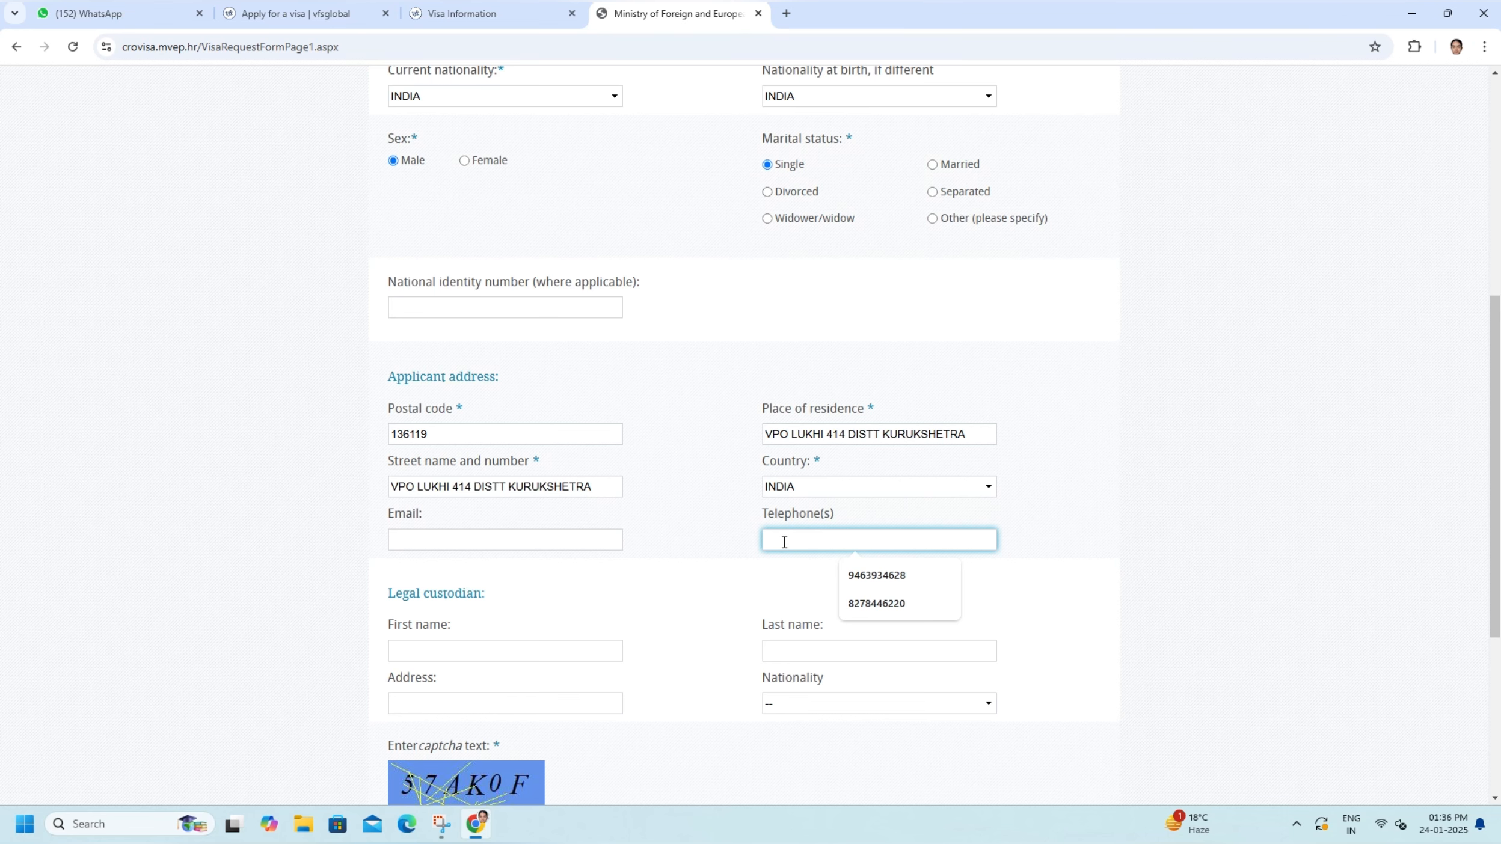
- Enter the captcha text shown below the legal custodian section
scroll(482, 544, down, 2)
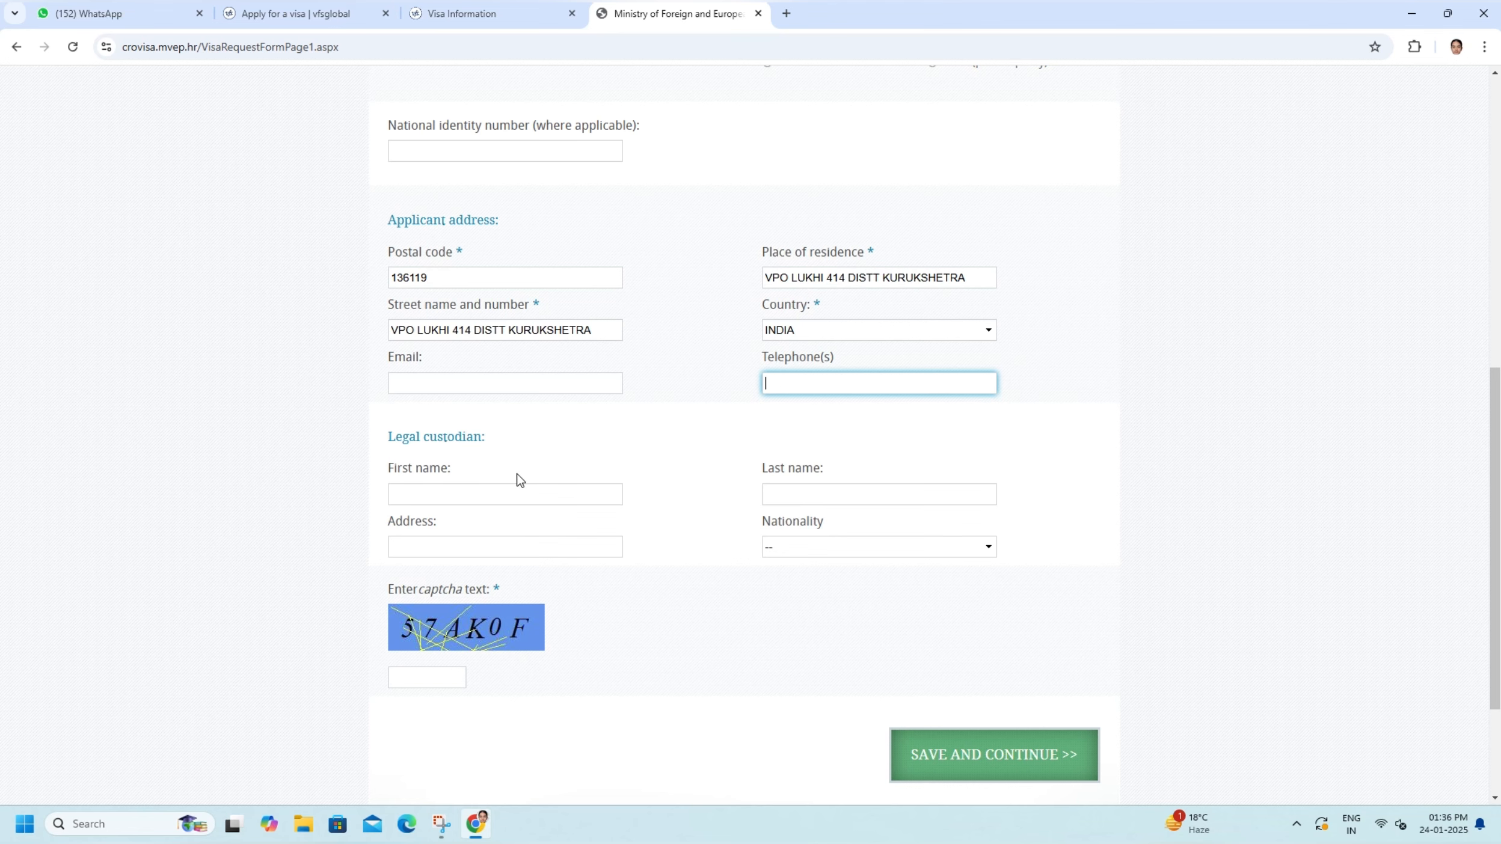
scroll(579, 568, down, 2)
click(409, 501)
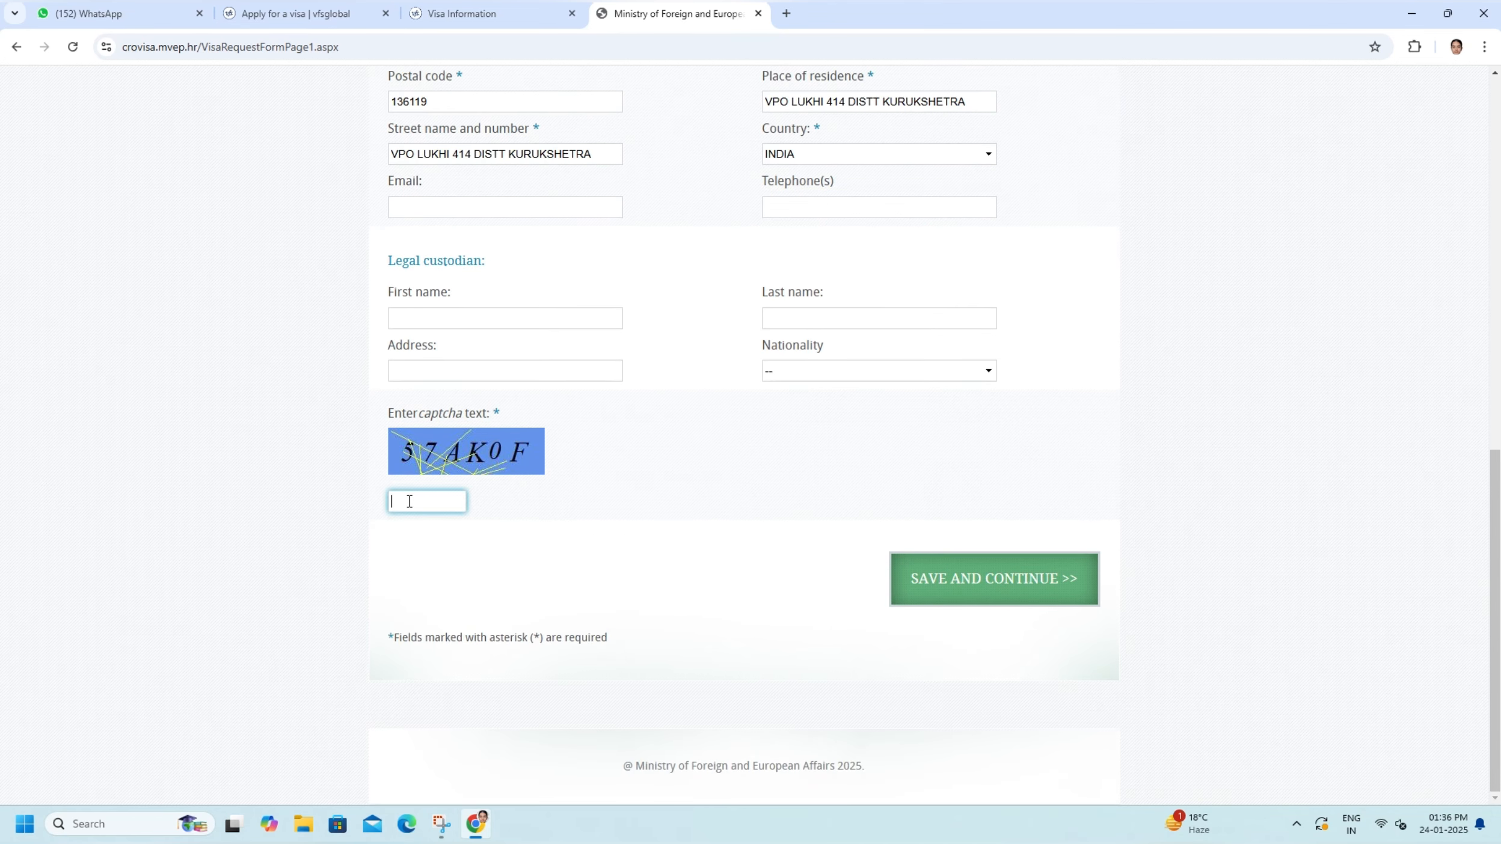
text(57AK0F)
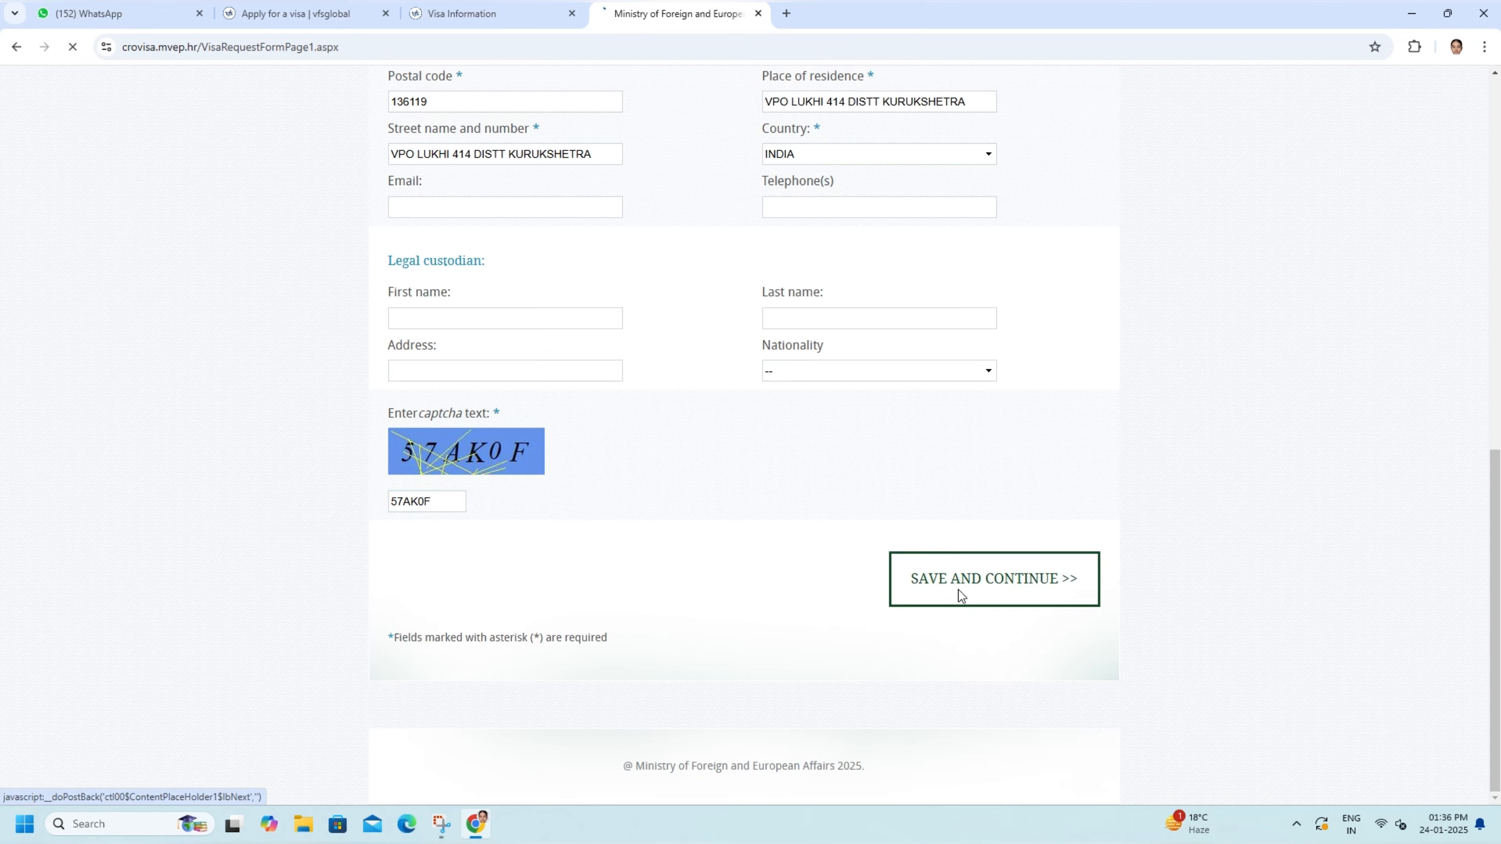
- Save the applicant data, continue to page 2 of 6, and acknowledge the confidentiality and serial number notices
click(960, 587)
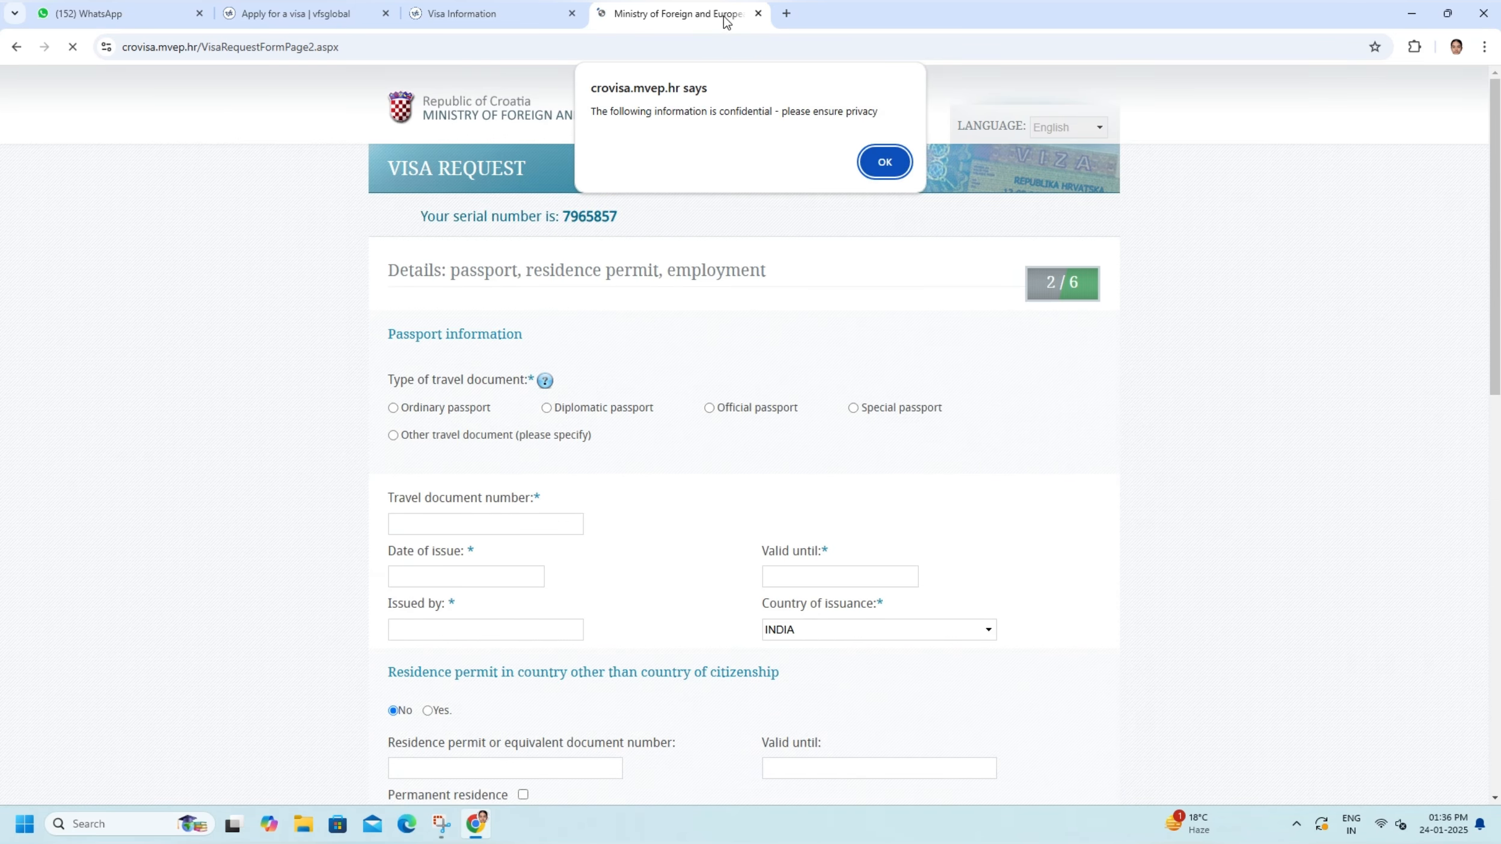
click(882, 163)
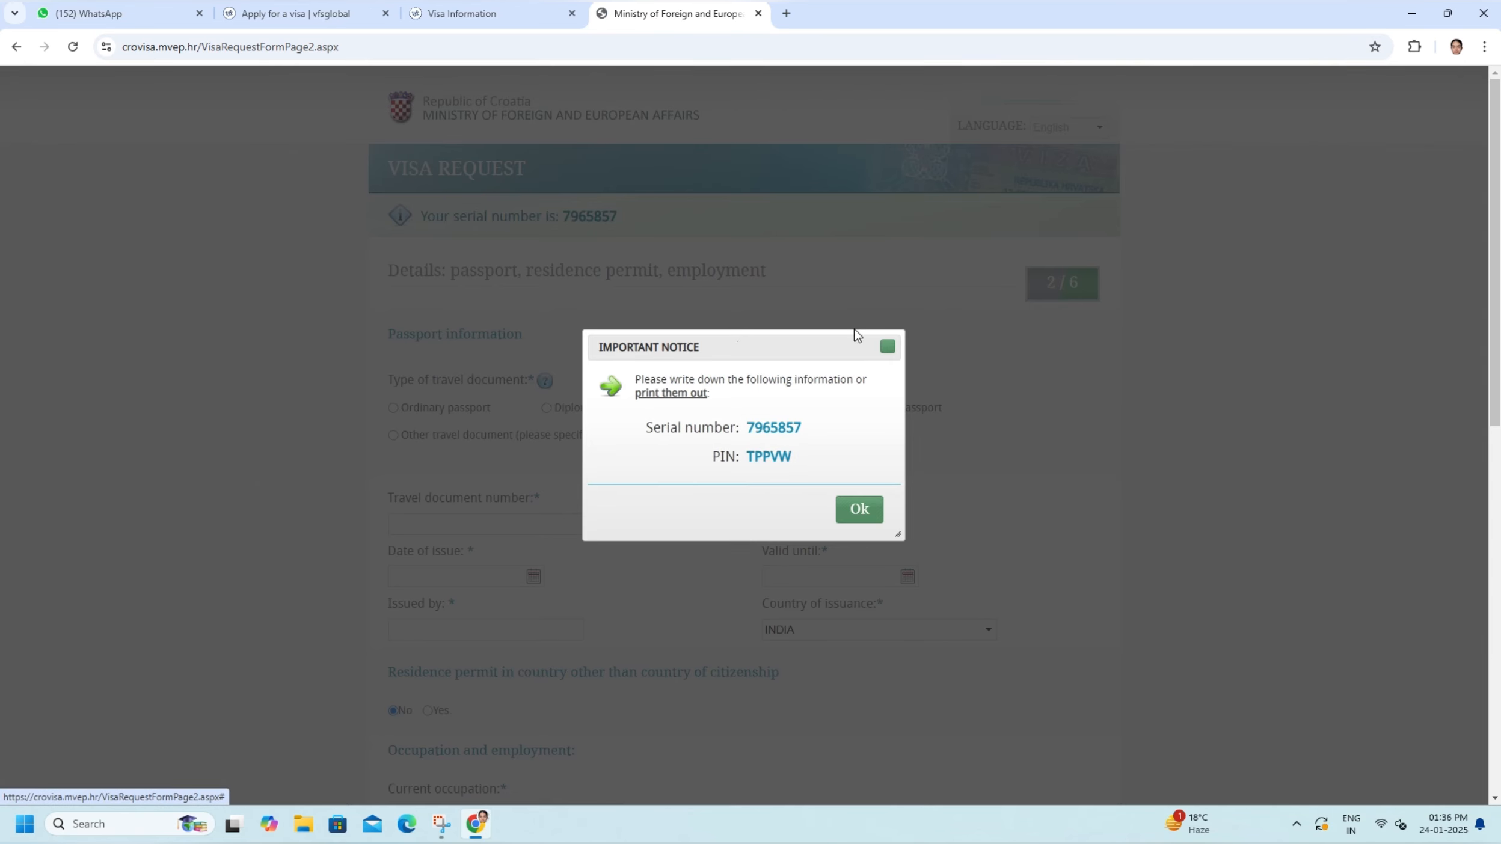
click(863, 517)
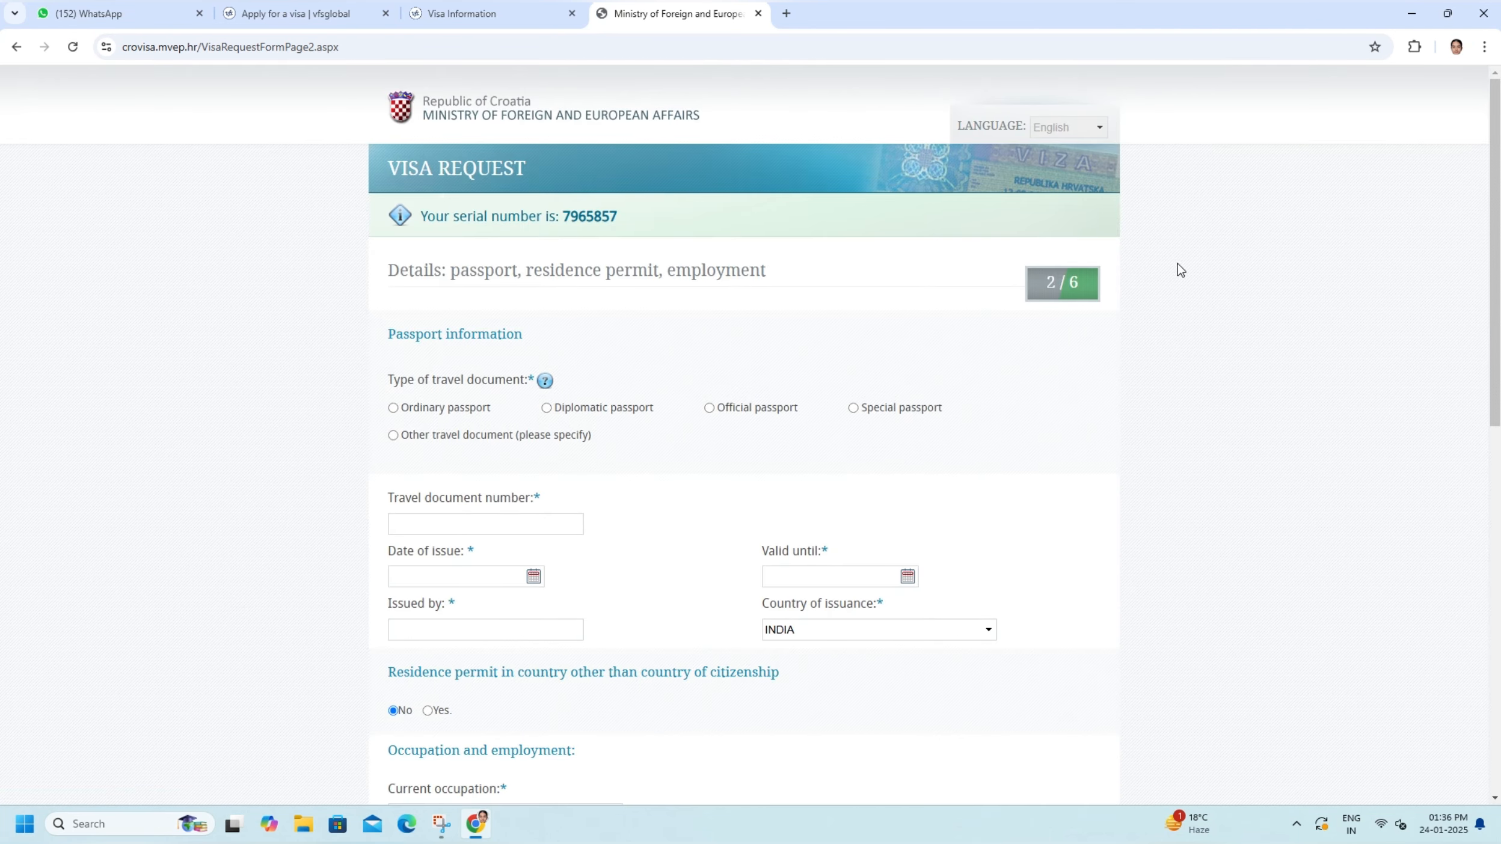
- Set the type of travel document to Ordinary passport and enter the applicant's travel document number
scroll(535, 509, down, 3)
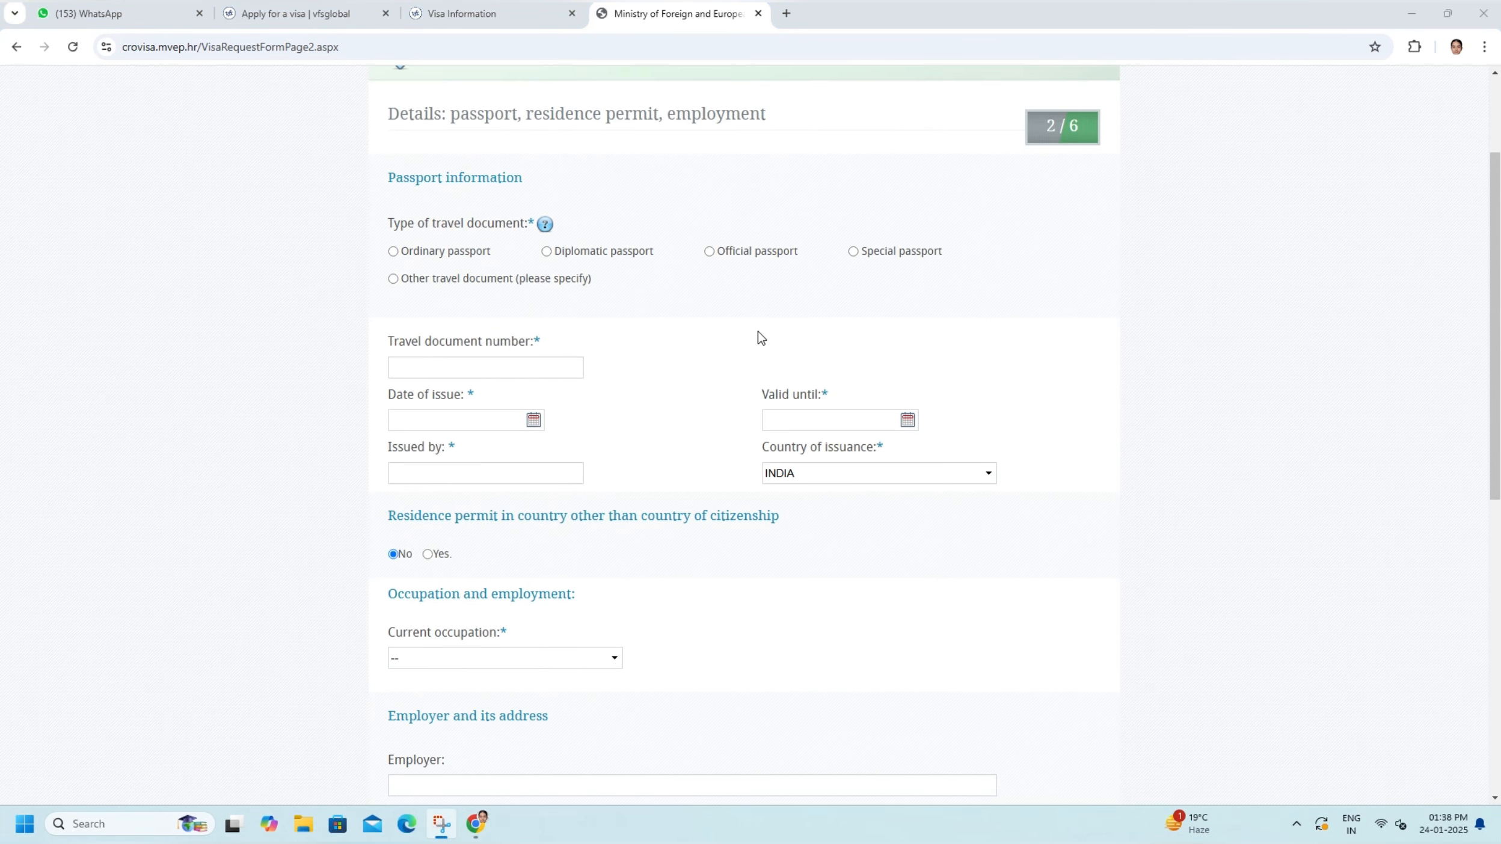
click(394, 252)
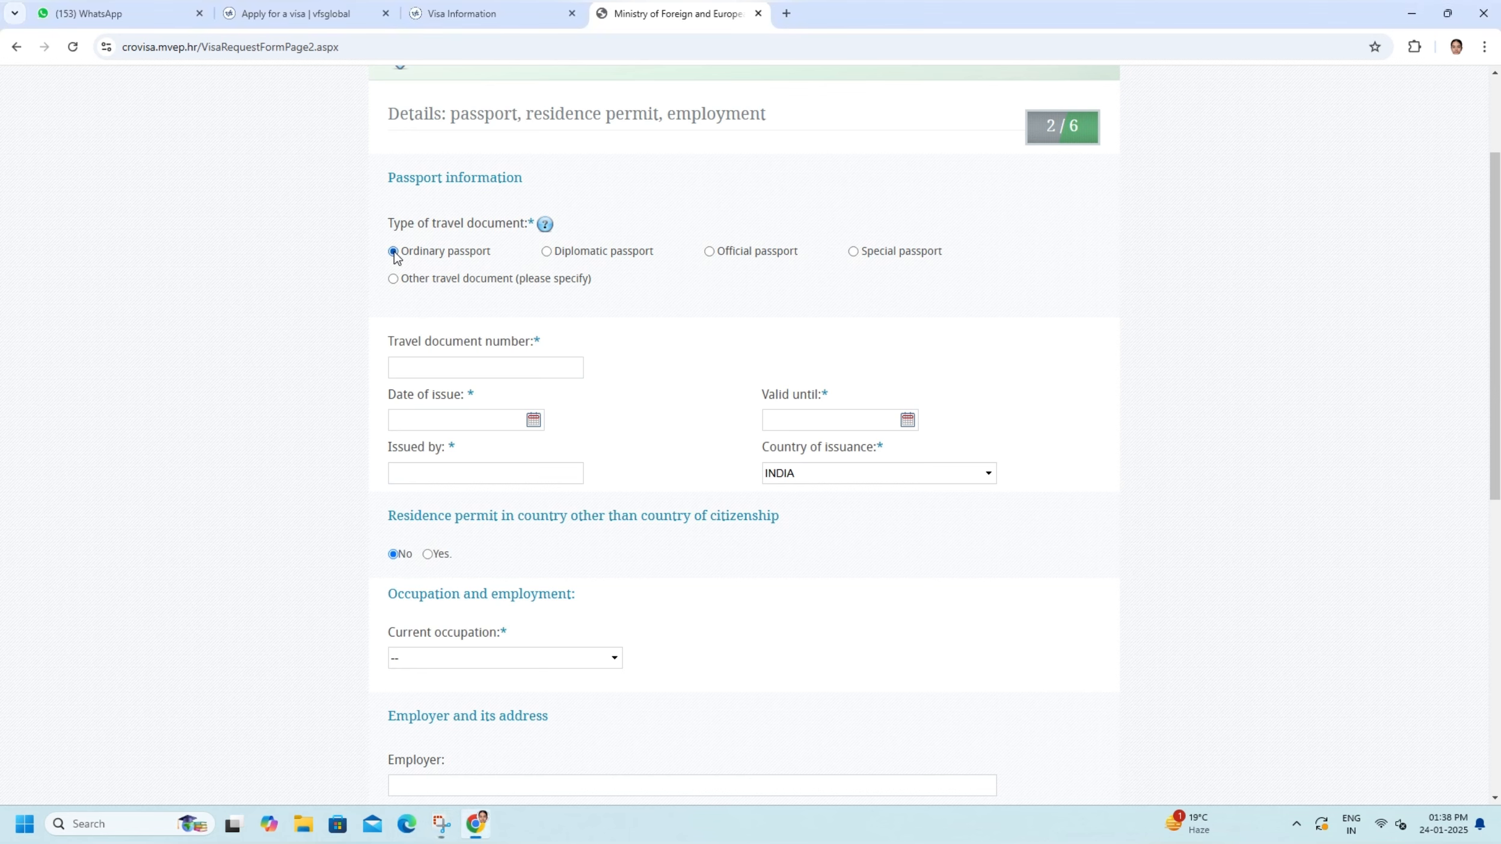
click(424, 368)
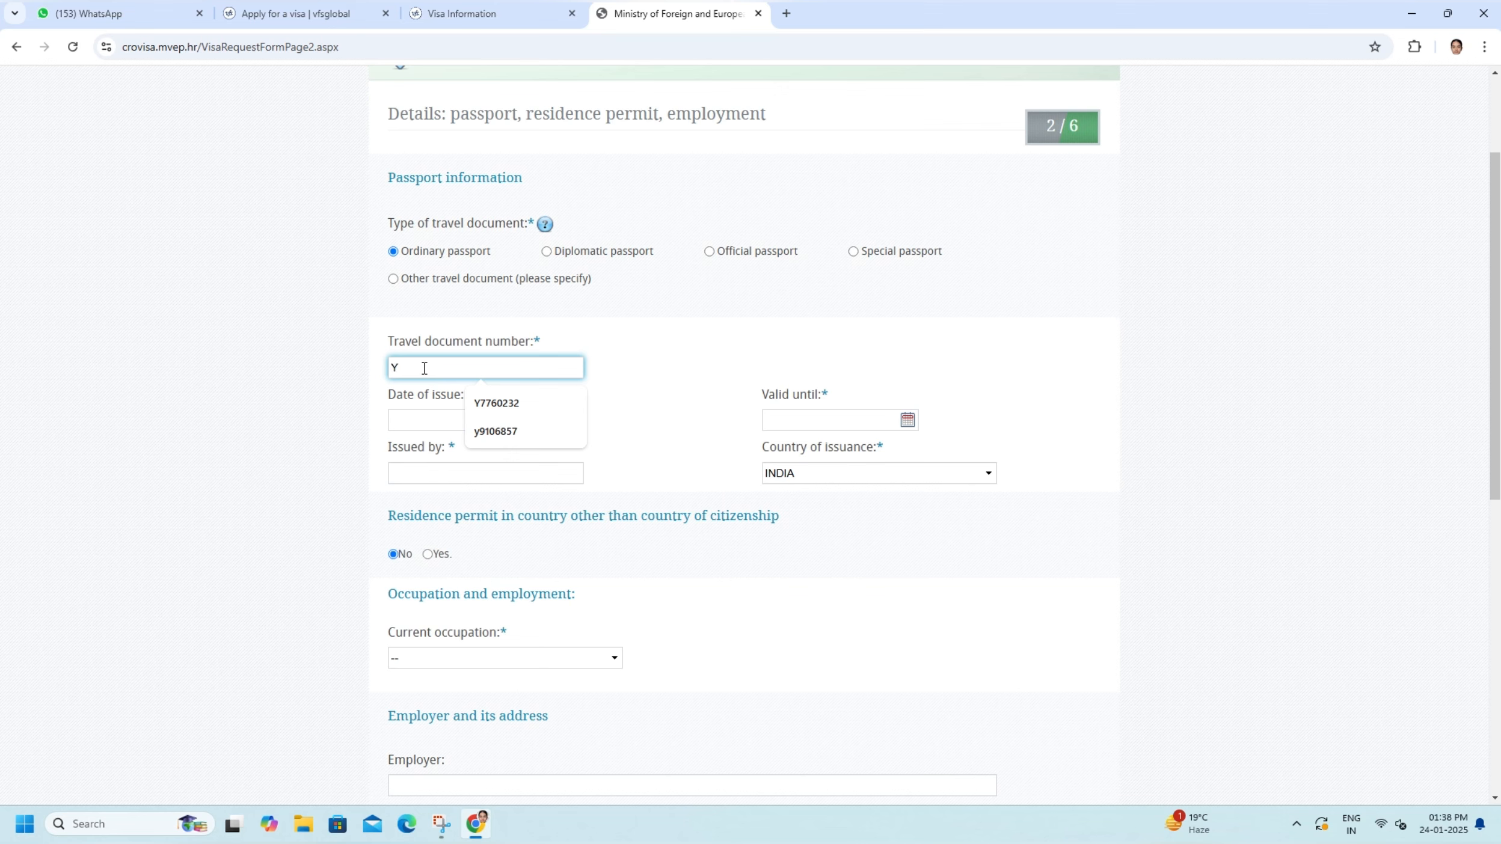
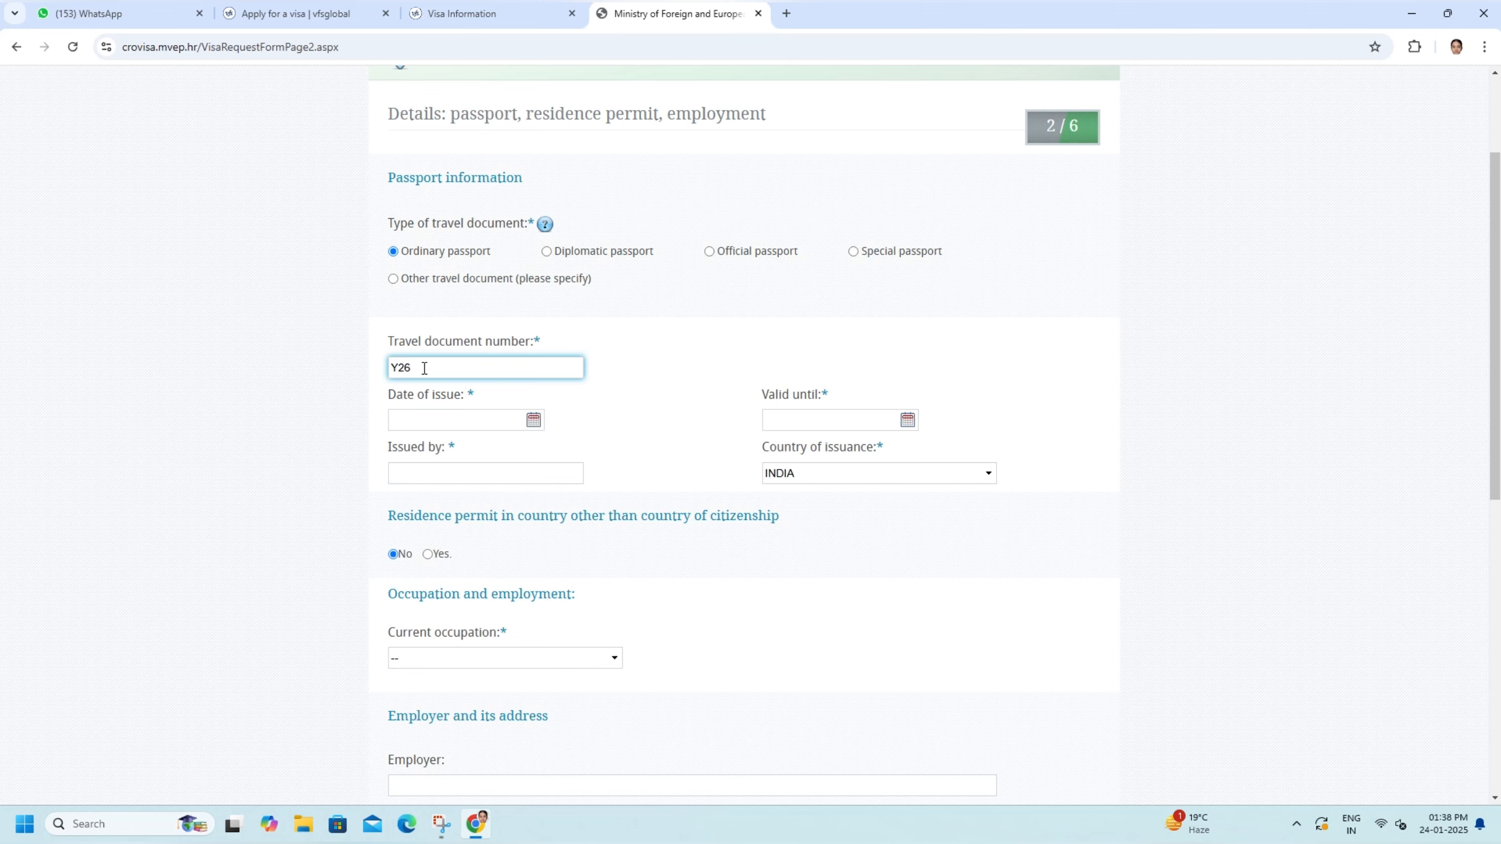
- Set the passport's date of issue to 21.05.2024 and its valid-until date to 20.05.2034
click(460, 422)
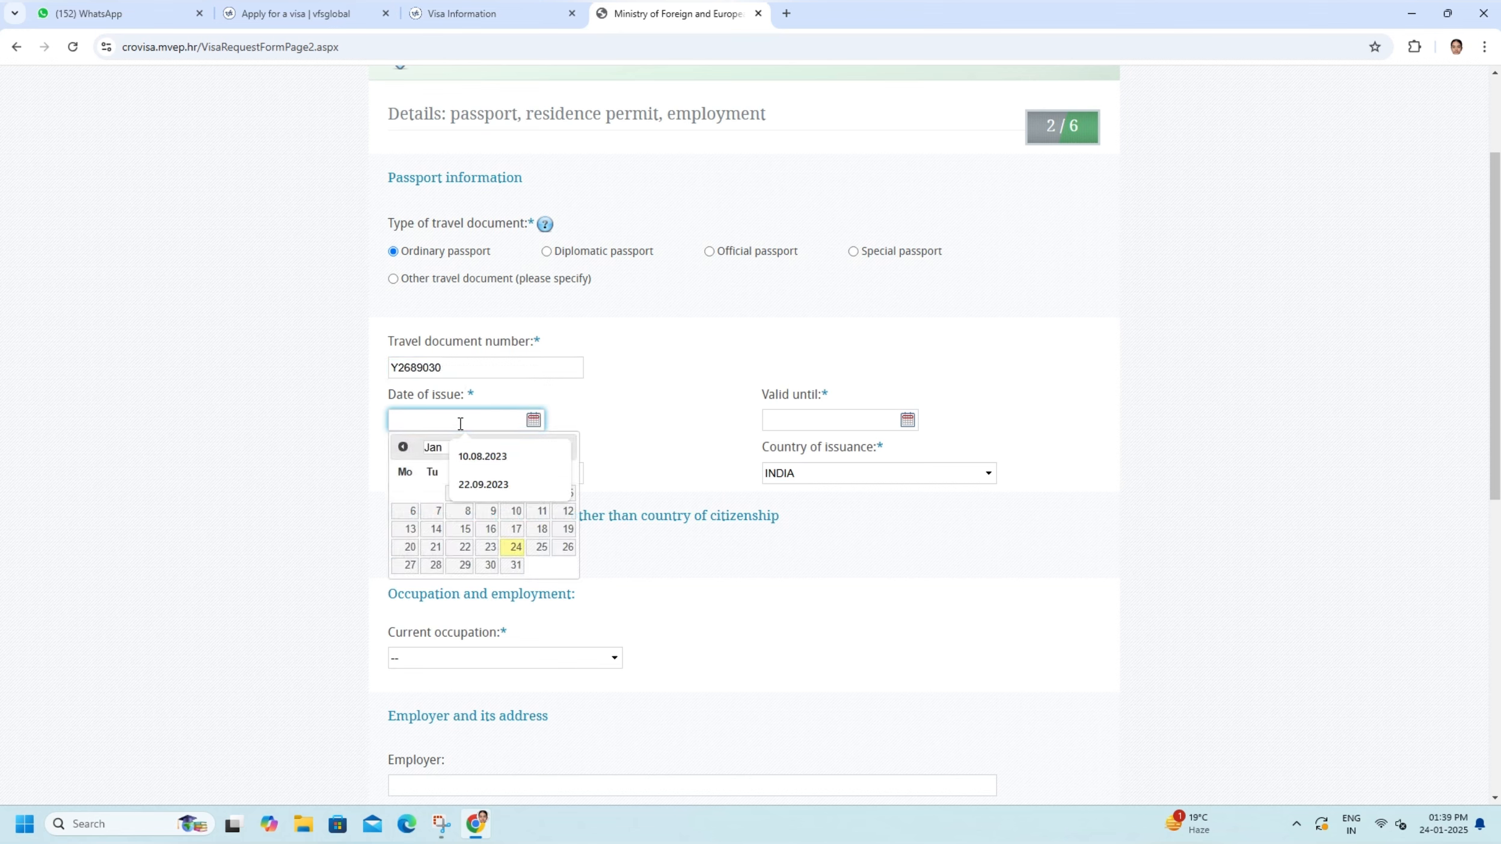
text(21)
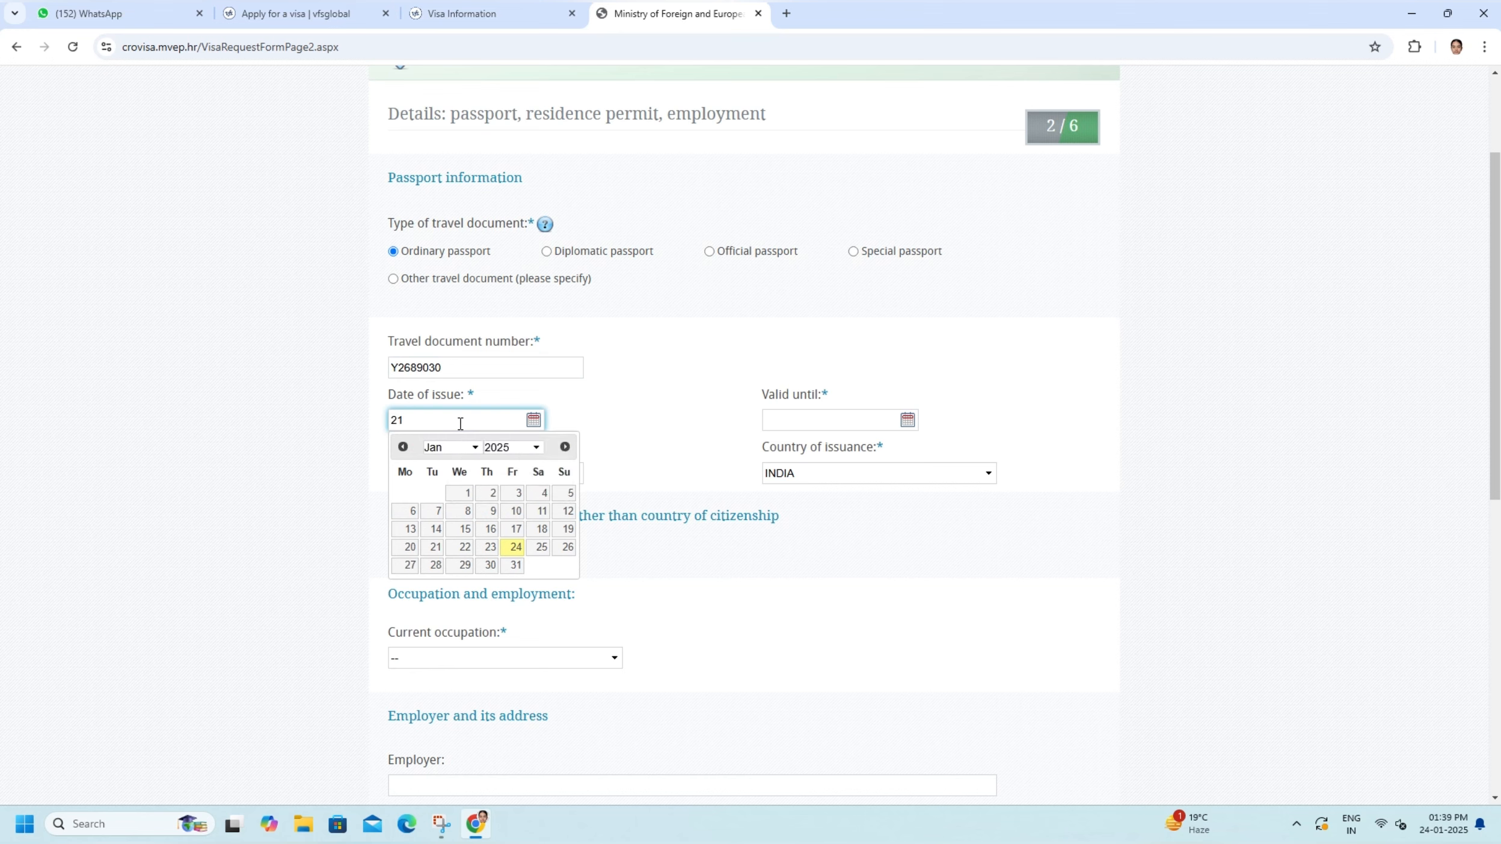
text(.05.2024)
click(789, 421)
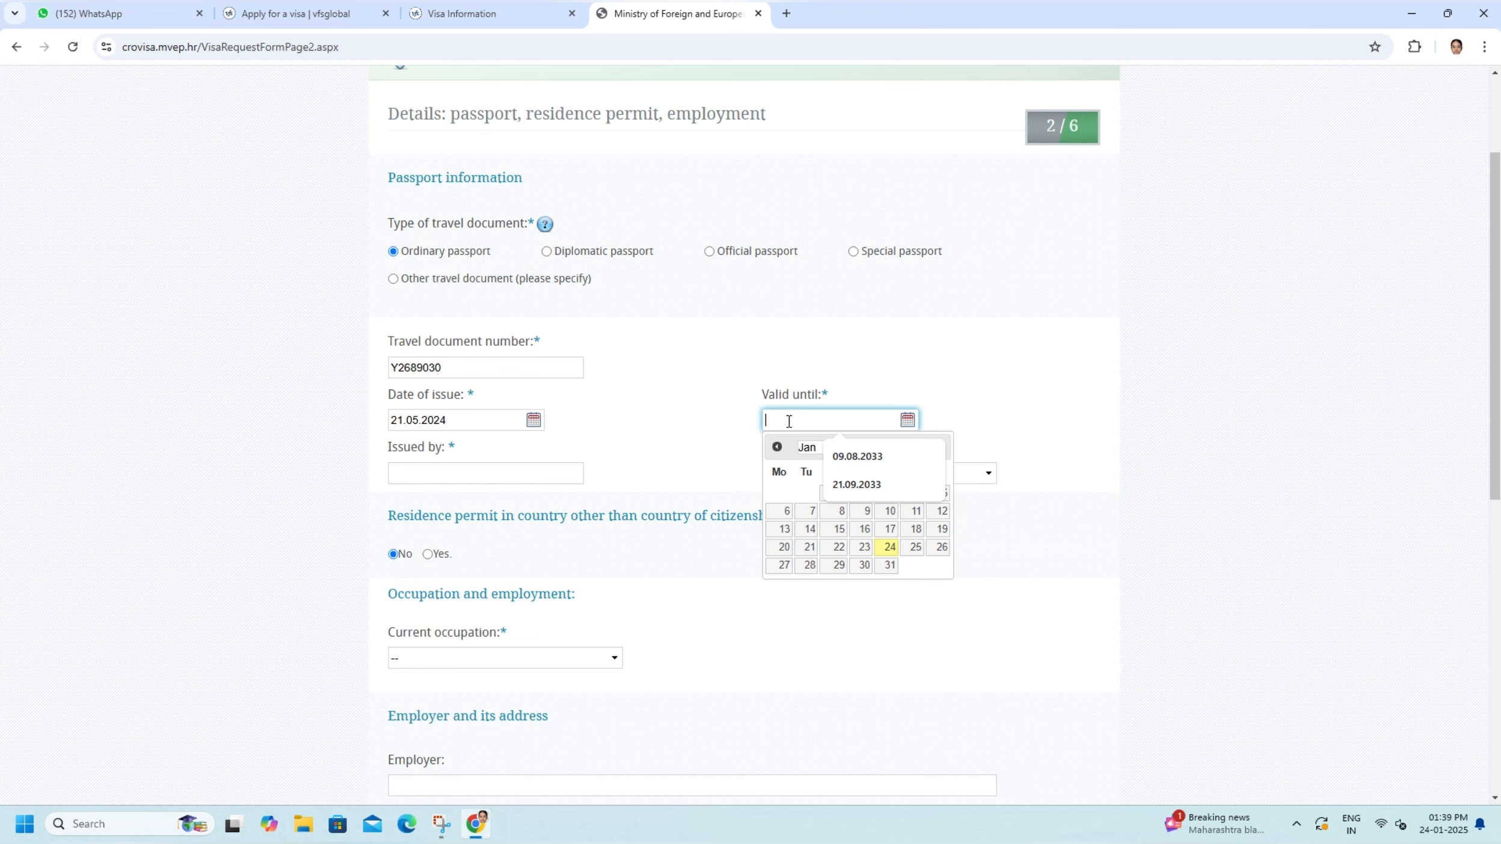
text(20)
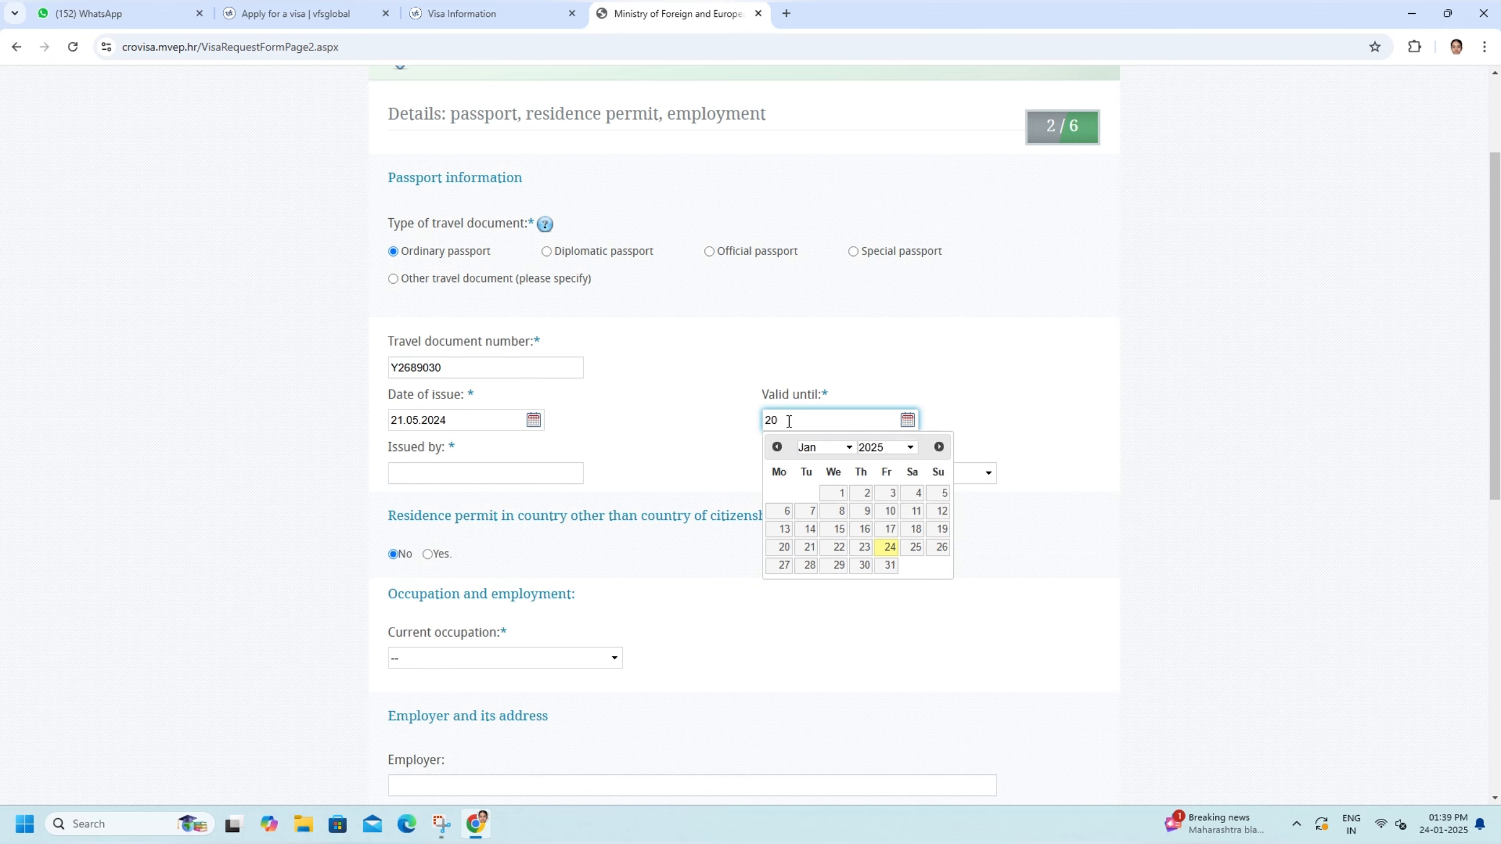
text(.05.2034)
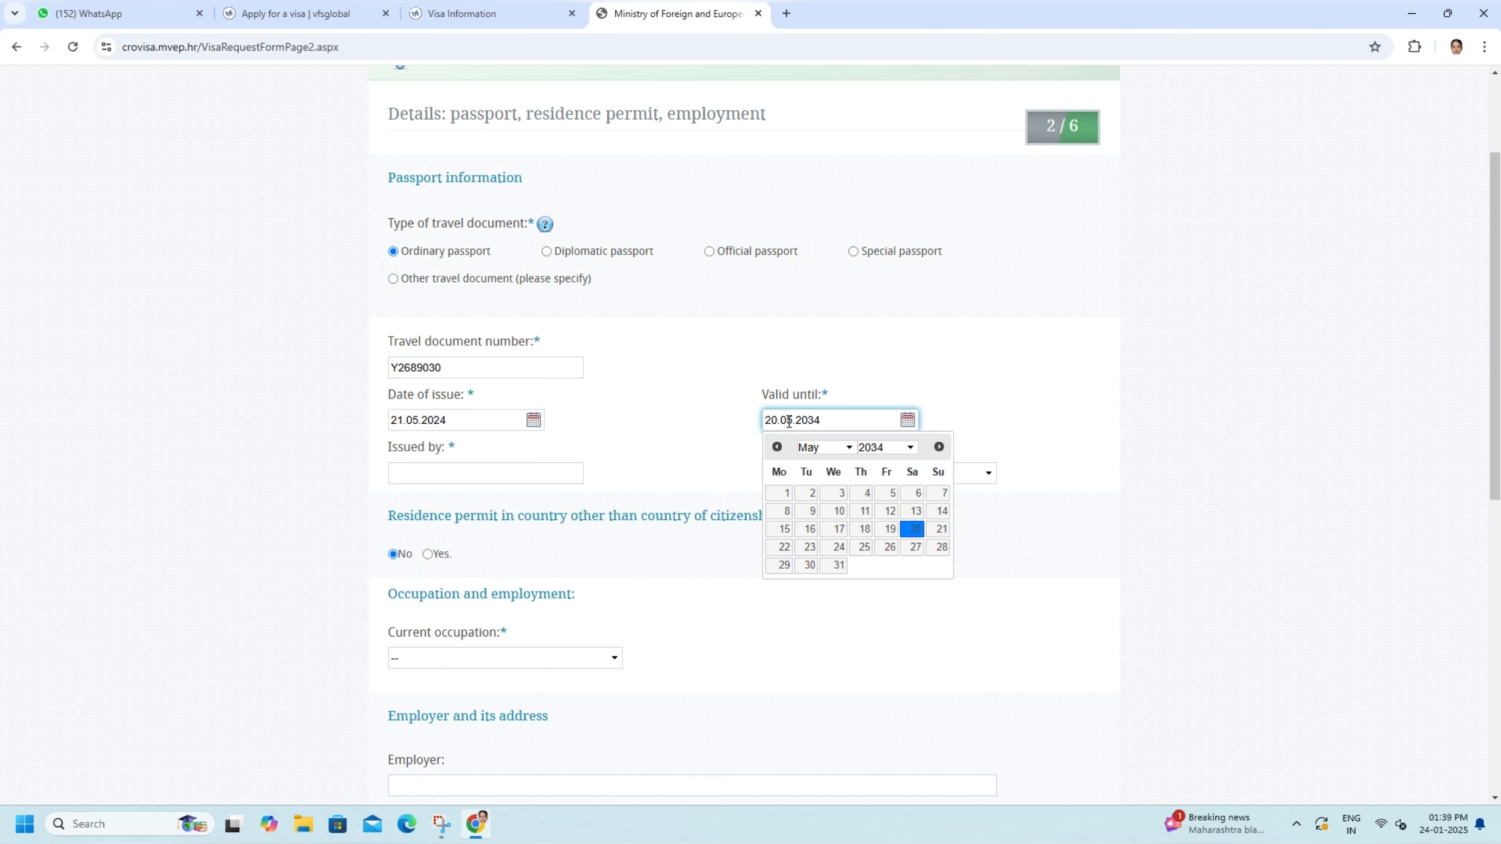
- Fill in CHANDIGARH as the passport's issuing authority and choose No for a residence permit in another country
click(439, 477)
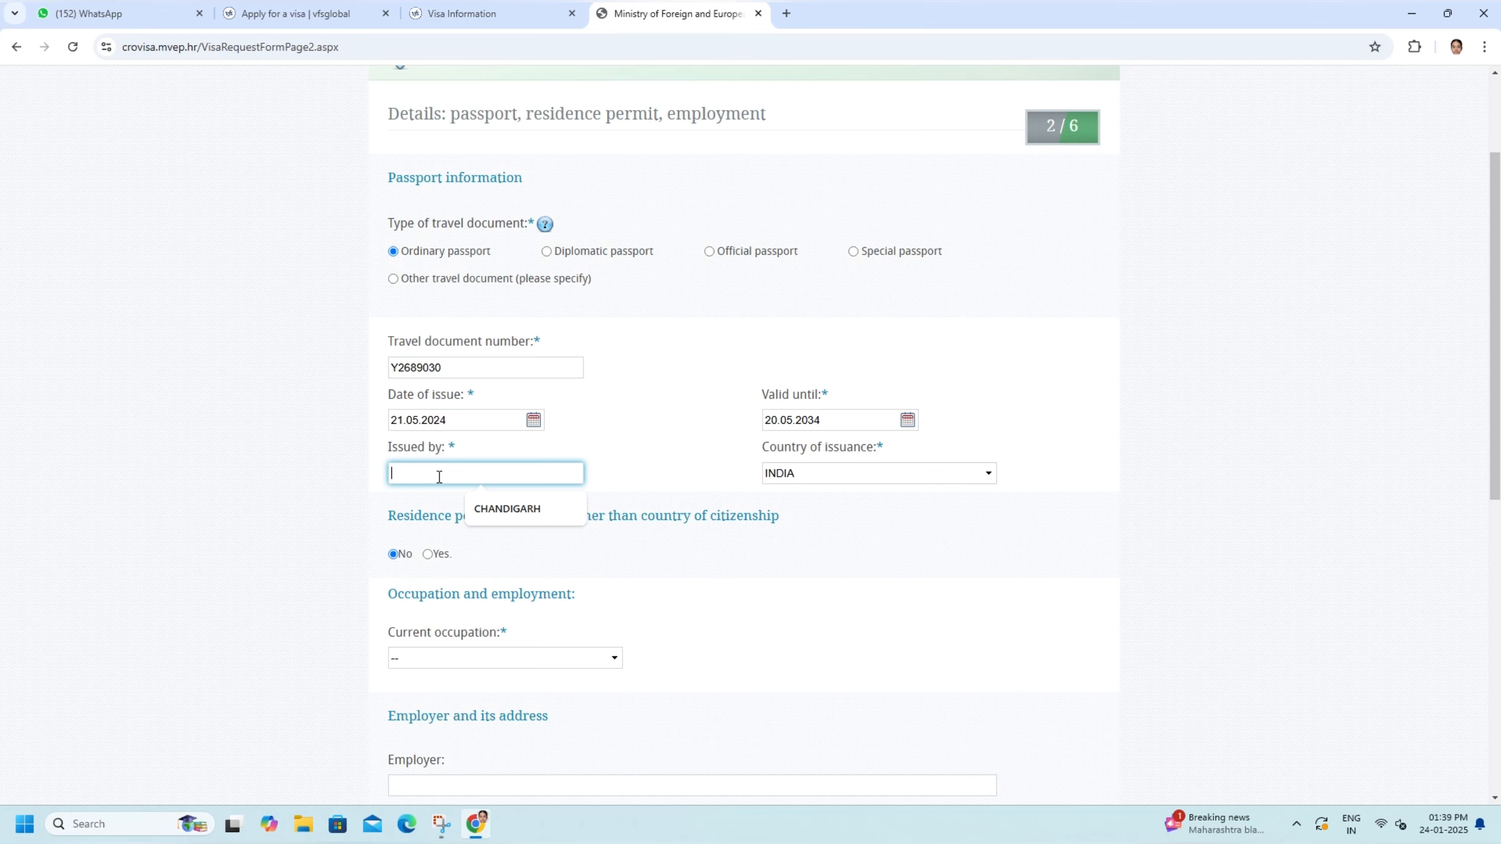
click(484, 506)
scroll(484, 504, down, 2)
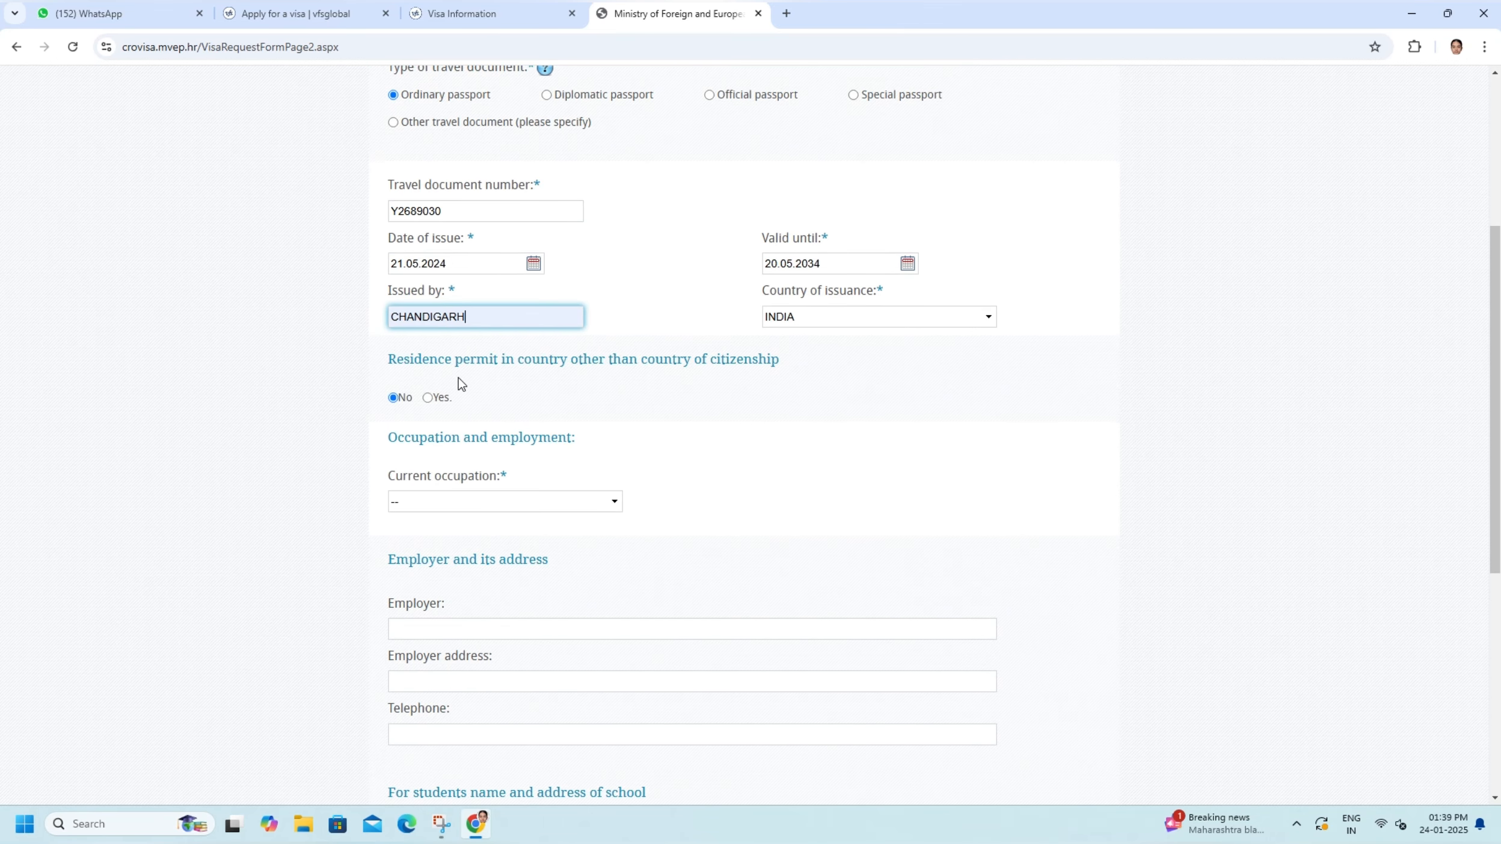
click(395, 399)
- Set the applicant's current occupation to NO OCCUPATION
scroll(397, 402, down, 2)
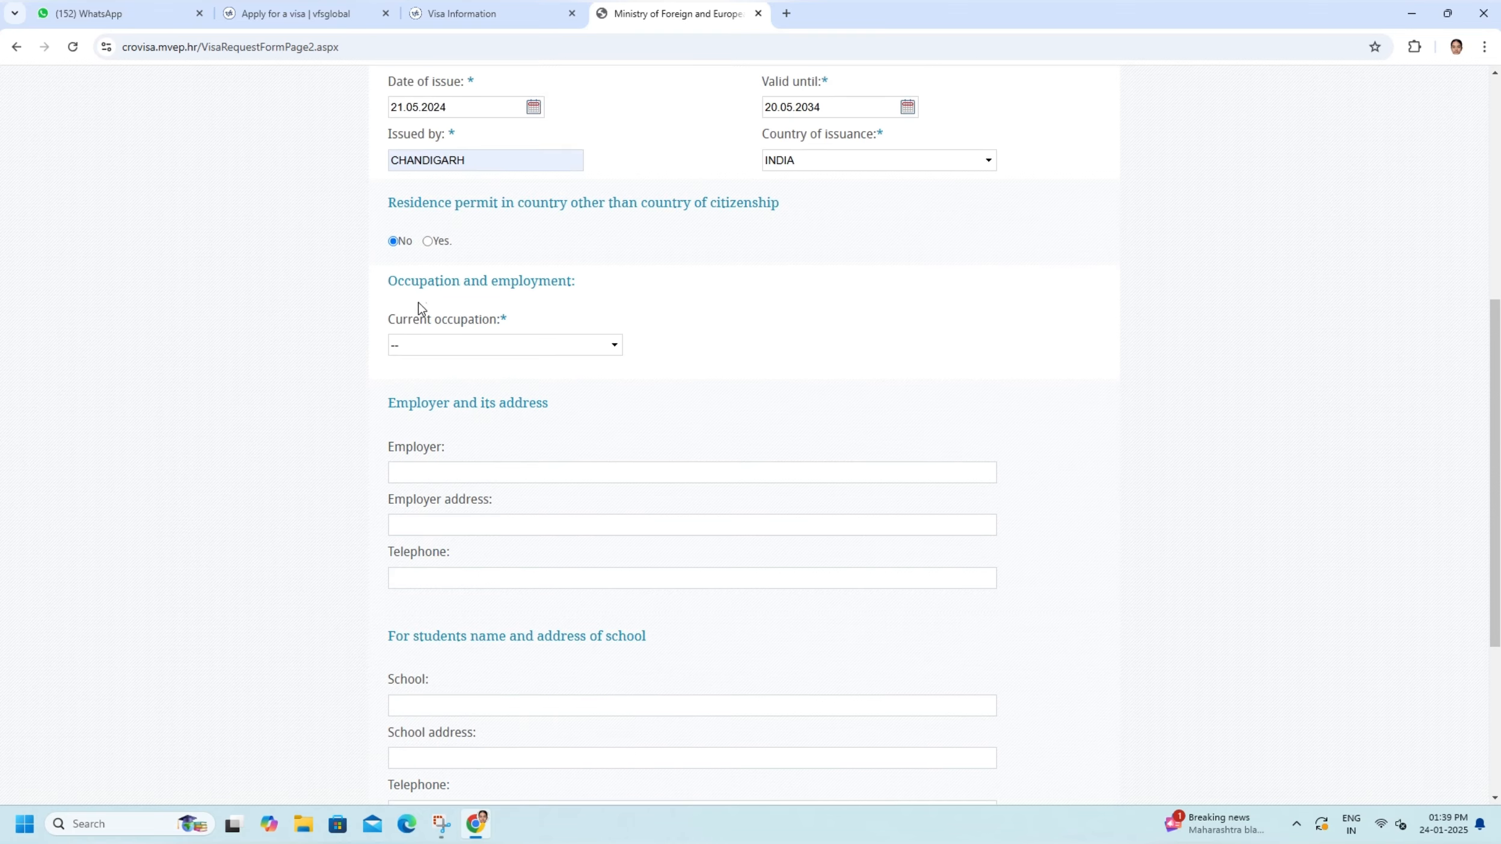
click(478, 346)
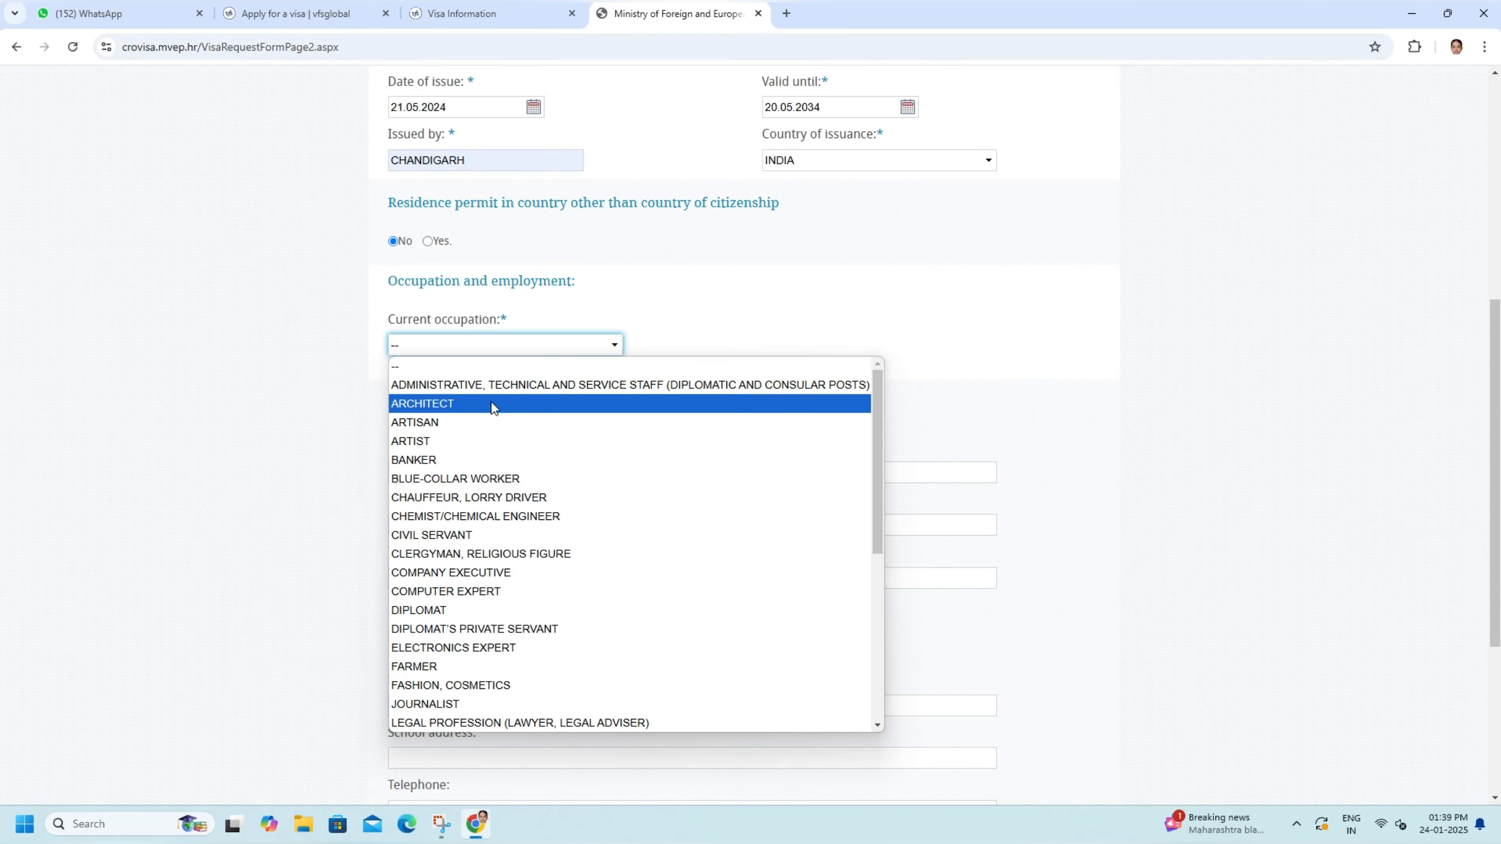
scroll(489, 409, down, 5)
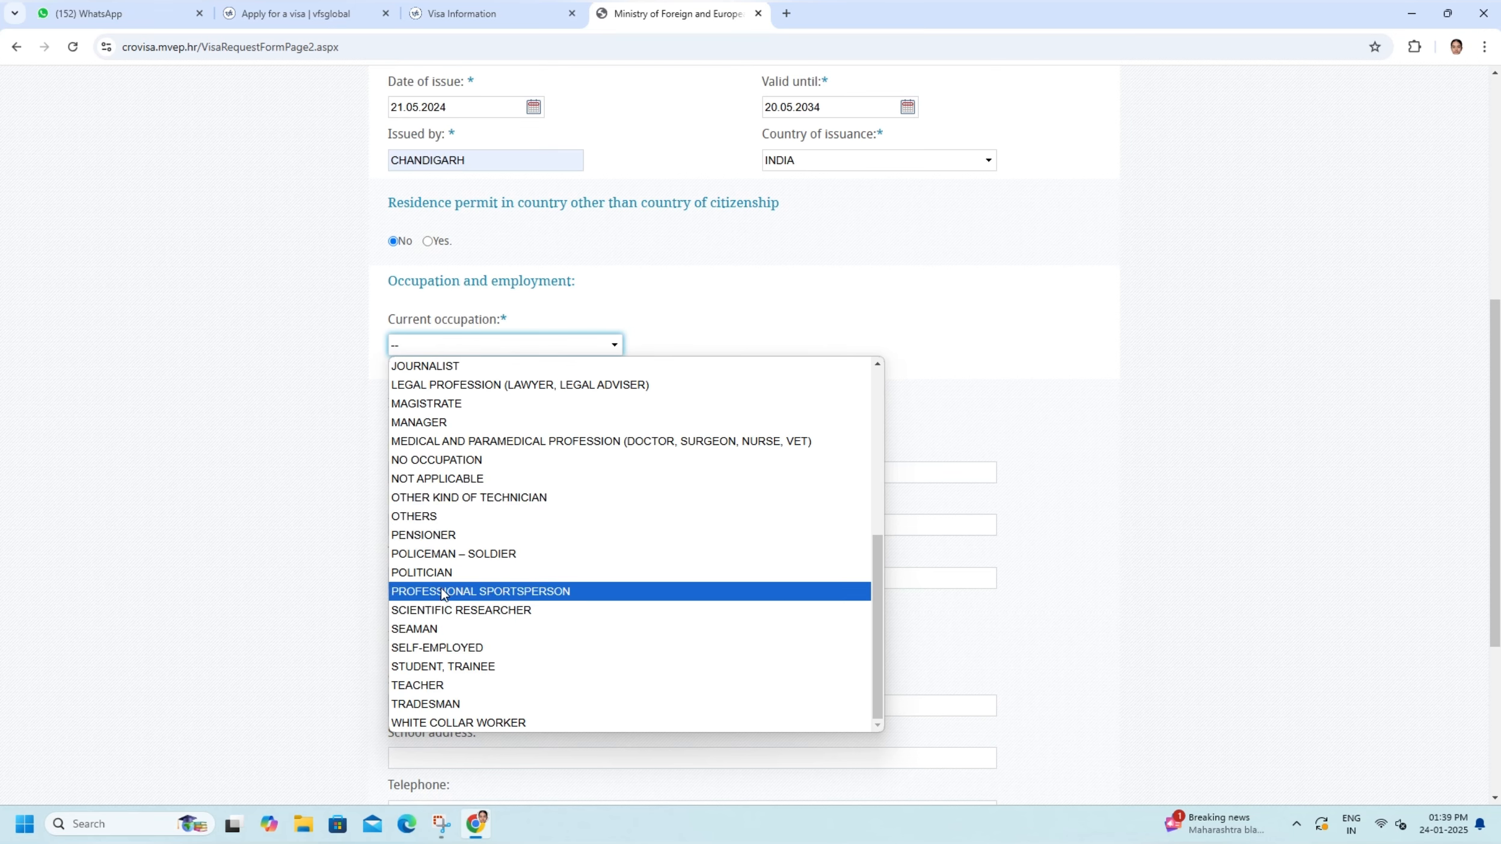
click(433, 461)
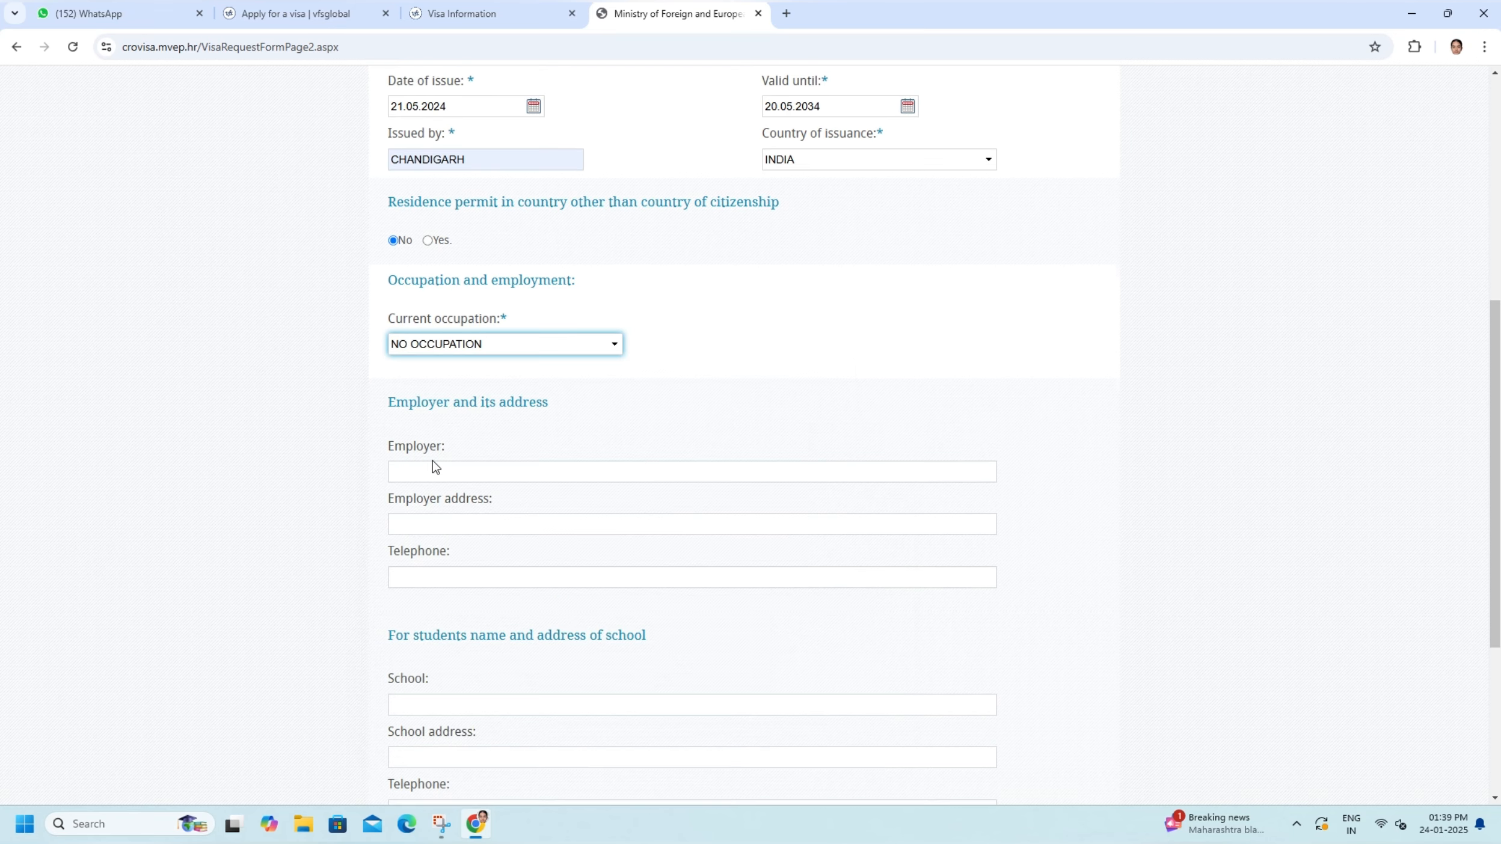
scroll(433, 461, down, 2)
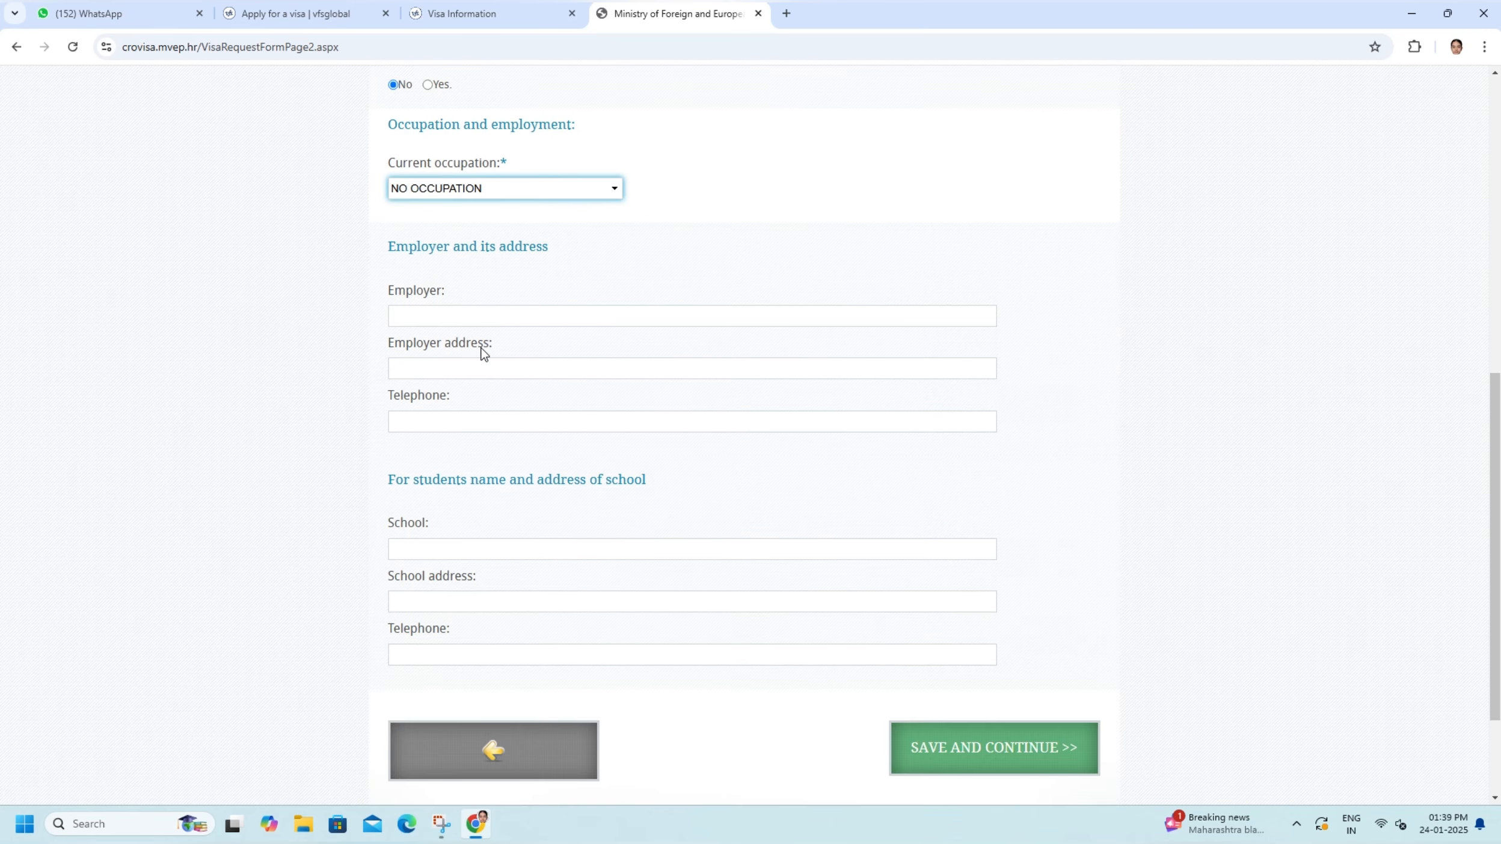
click(494, 193)
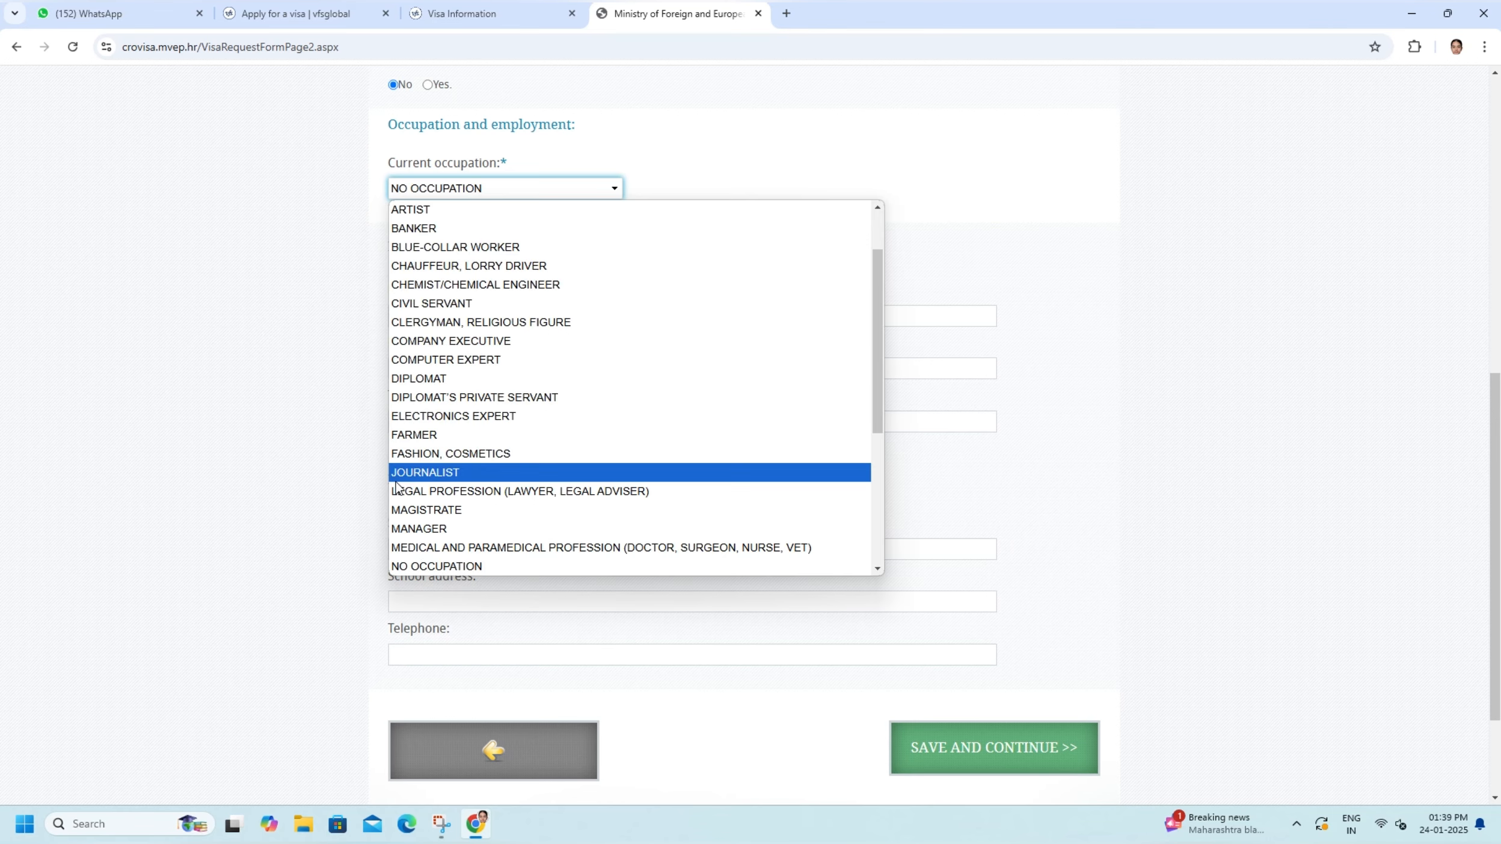
scroll(487, 472, down, 3)
click(1083, 339)
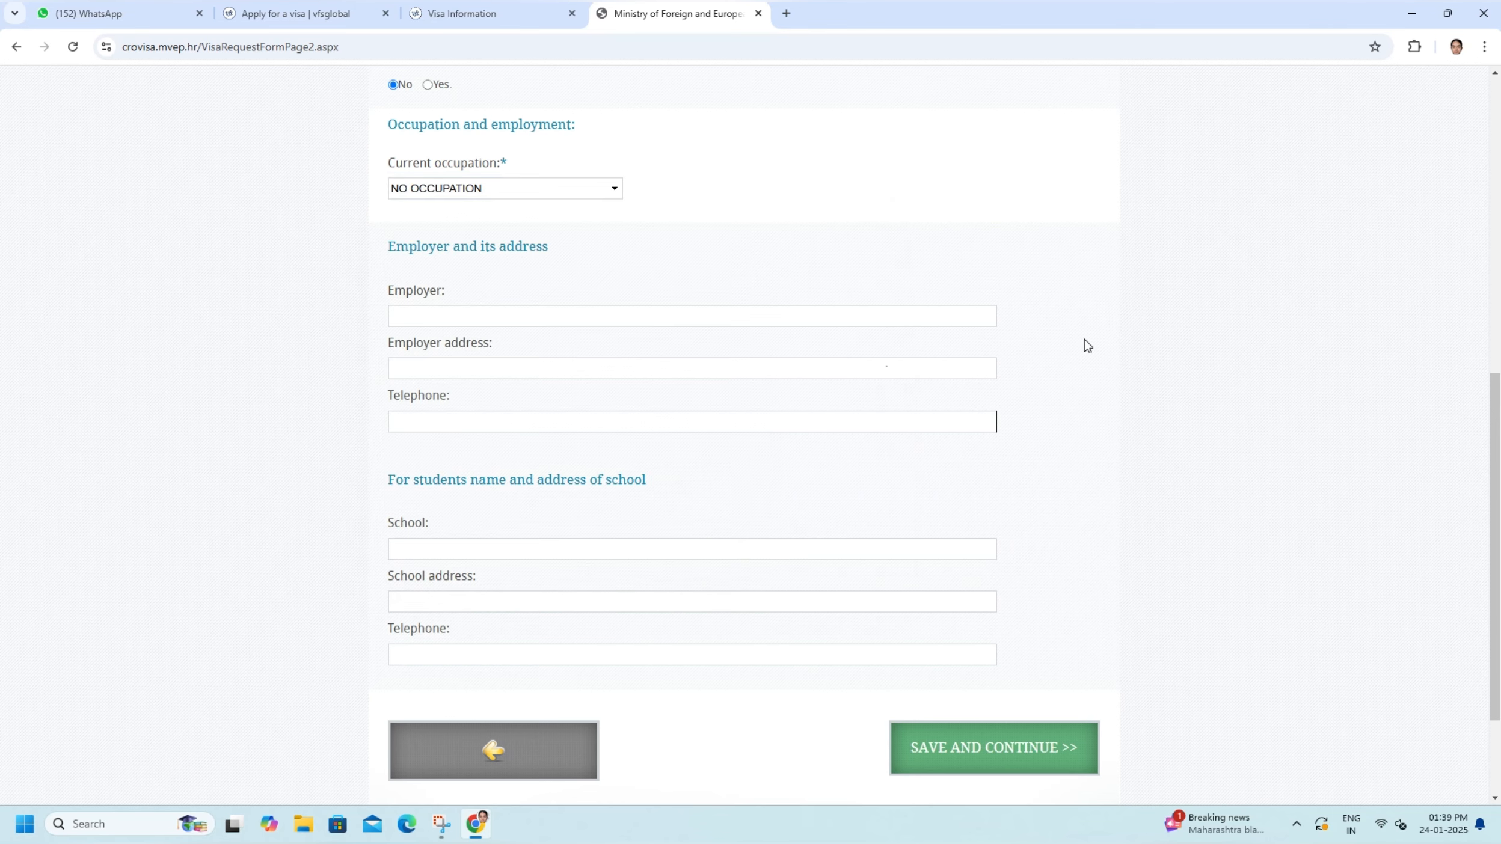
- Save the passport and employment details and continue to page 3 of 6
scroll(470, 564, down, 2)
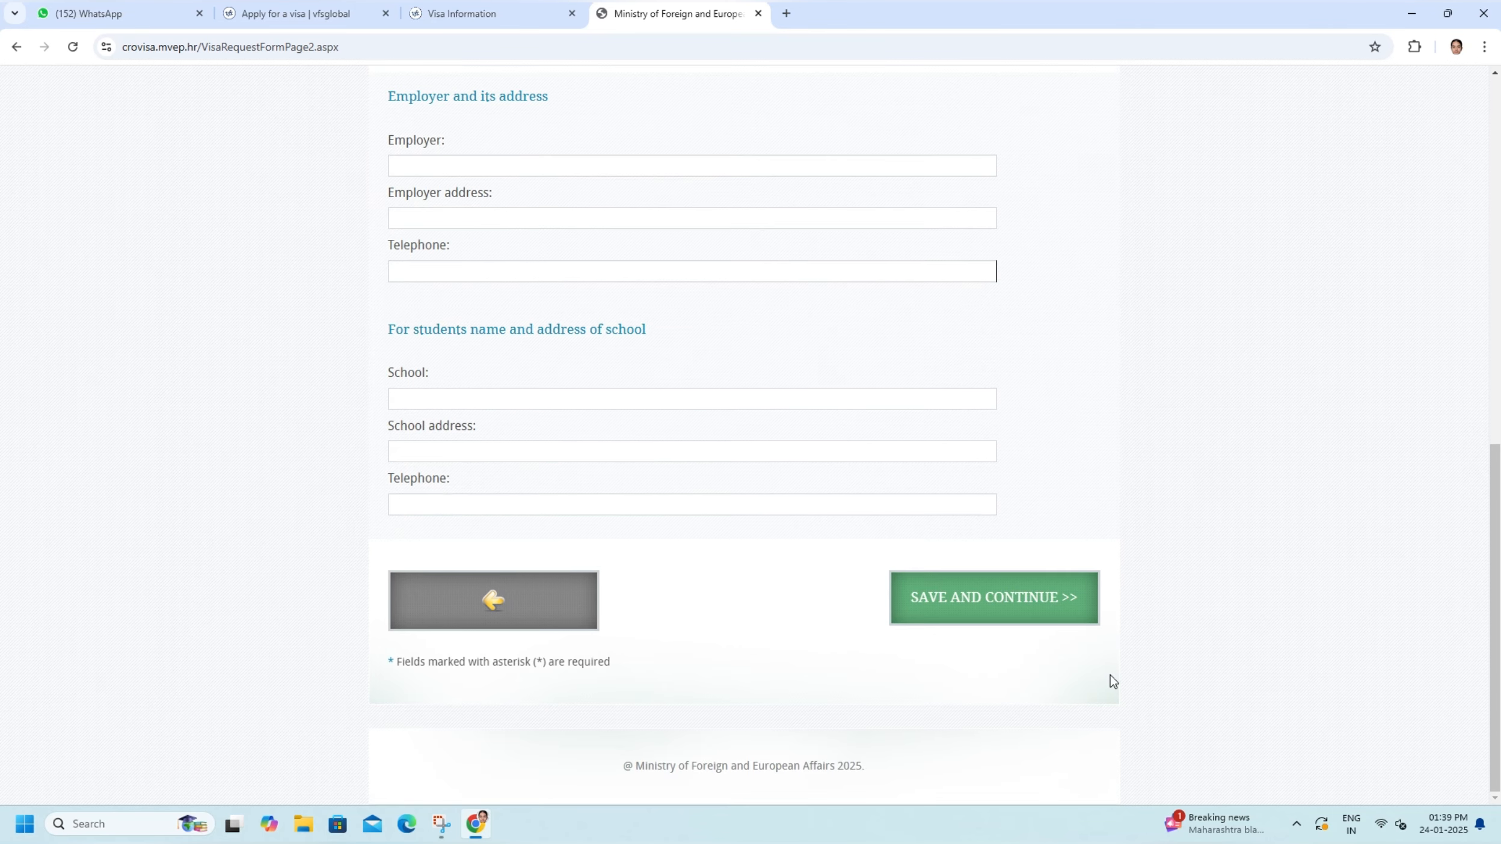
click(967, 601)
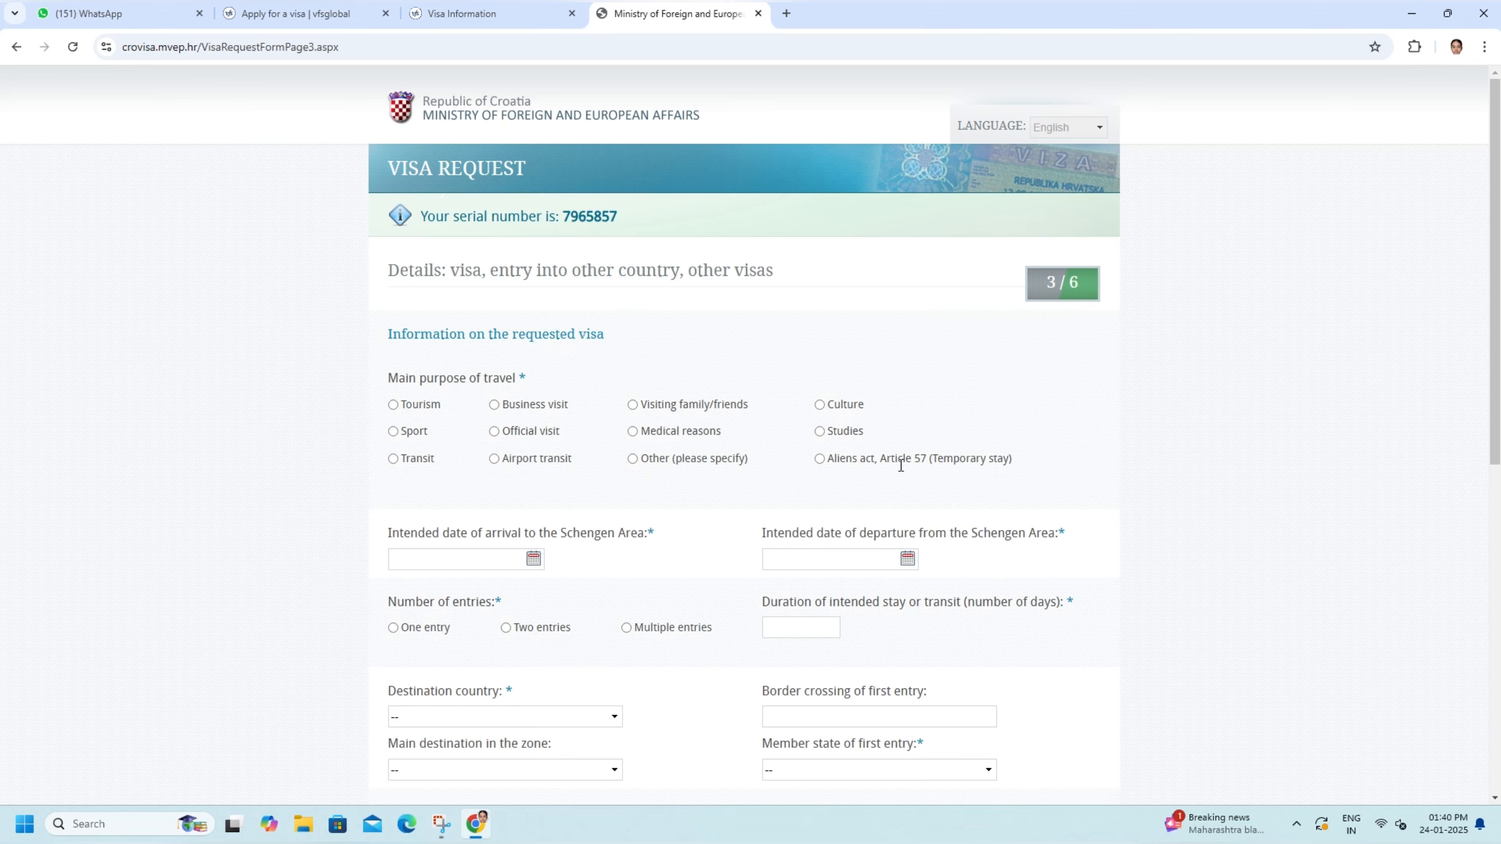
- Set the main purpose of travel to Aliens act, Article 57 (Temporary stay) and specify it as RAD
click(819, 459)
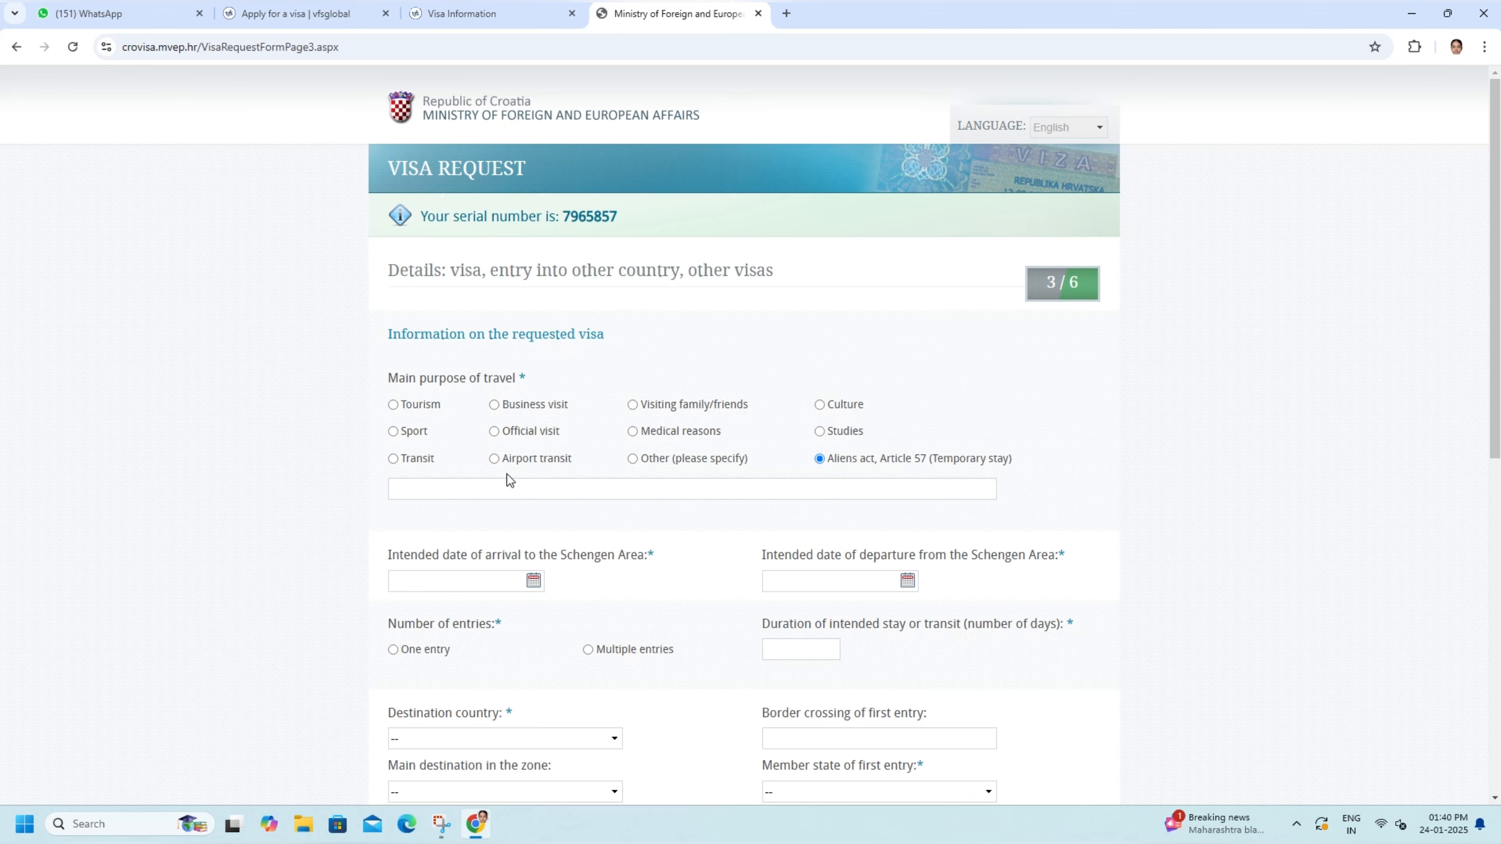
click(416, 489)
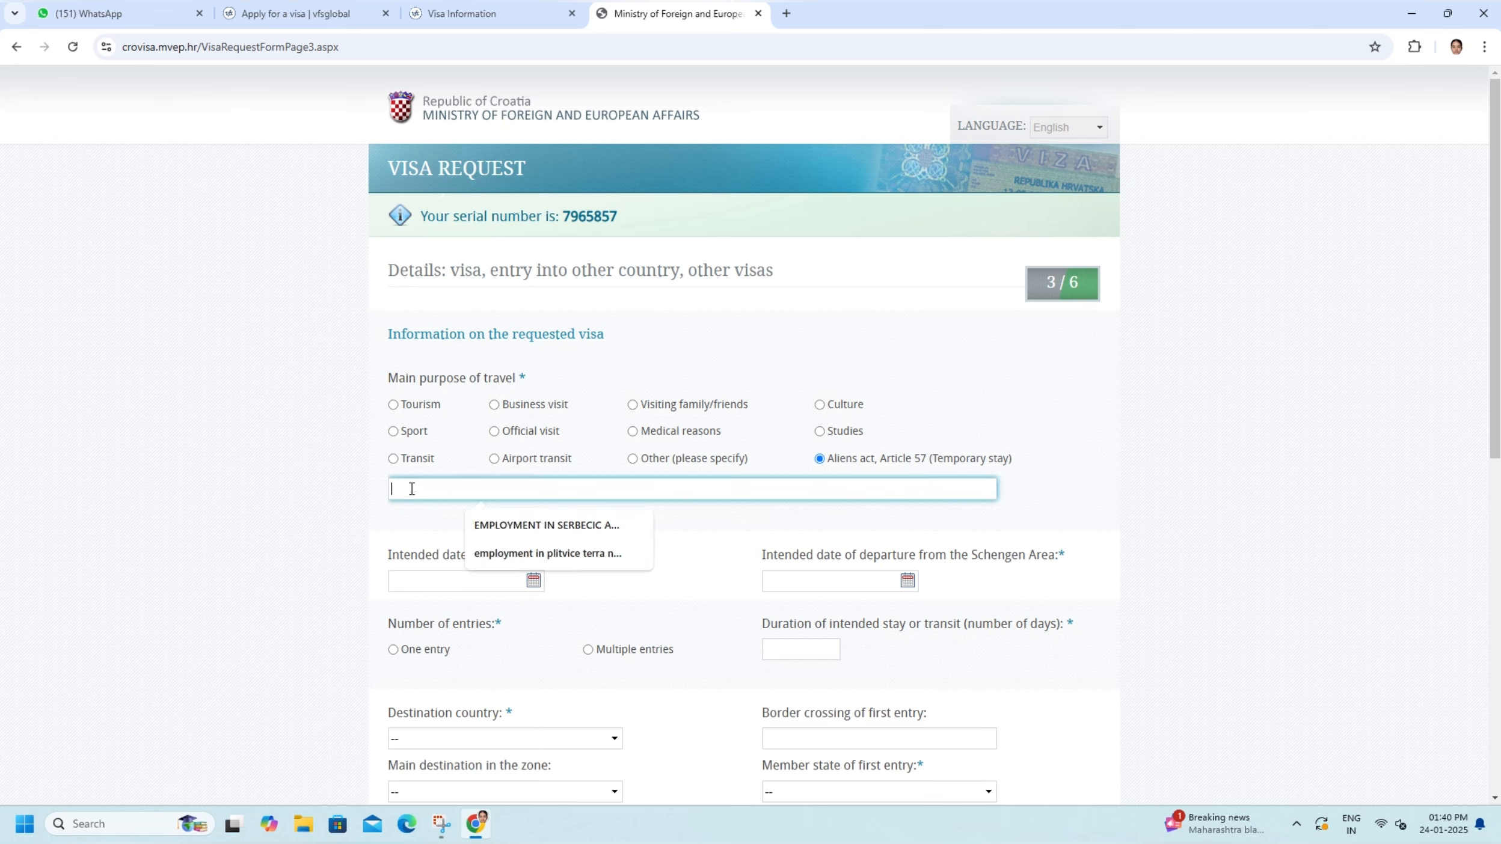
text(RA)
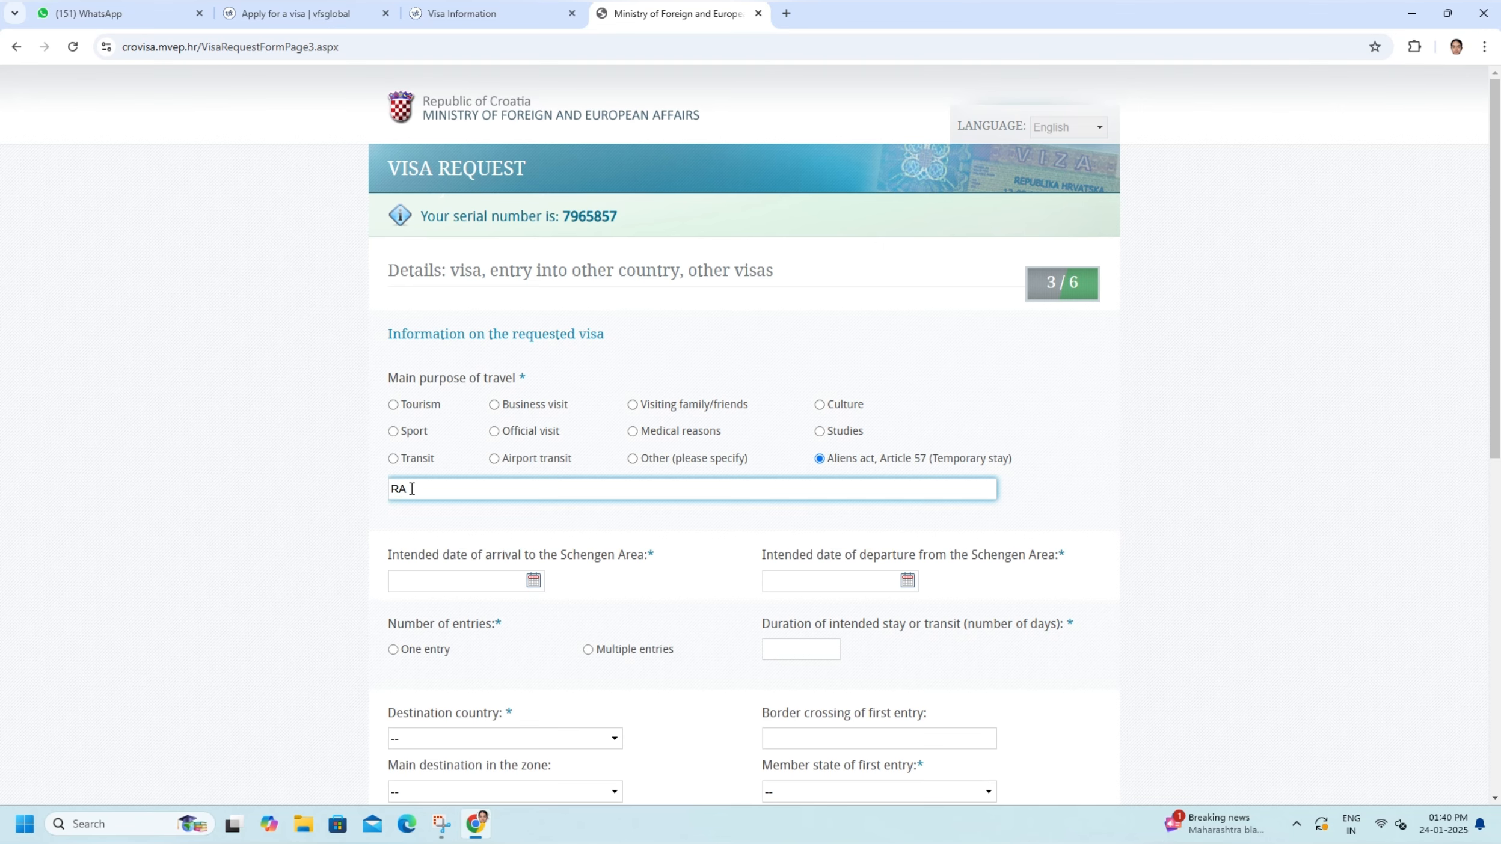
text(D)
- Set the intended date of arrival to the Schengen Area to 15.02.2025
scroll(503, 518, down, 2)
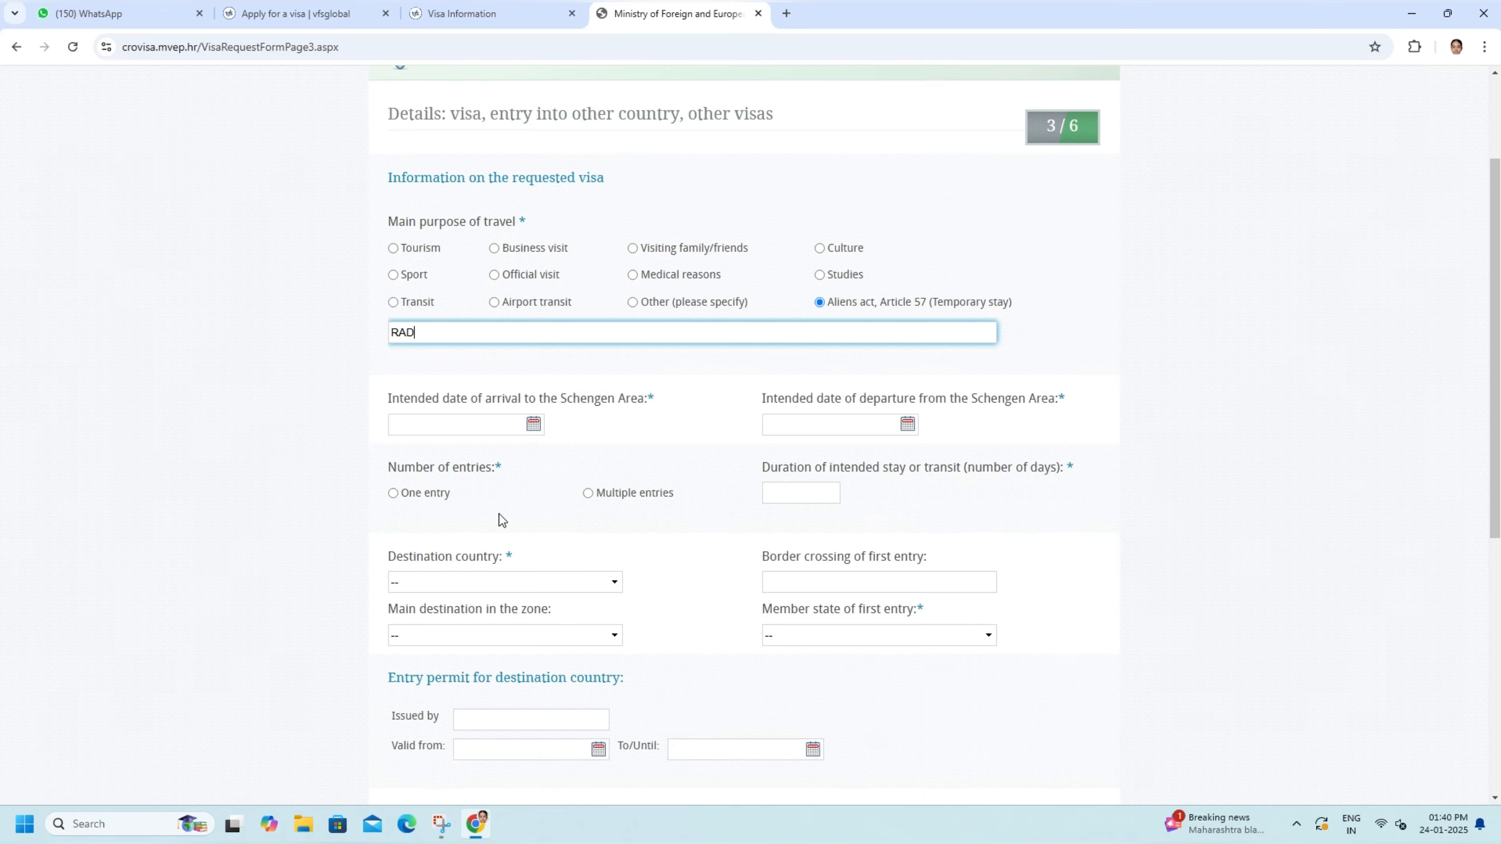
click(417, 425)
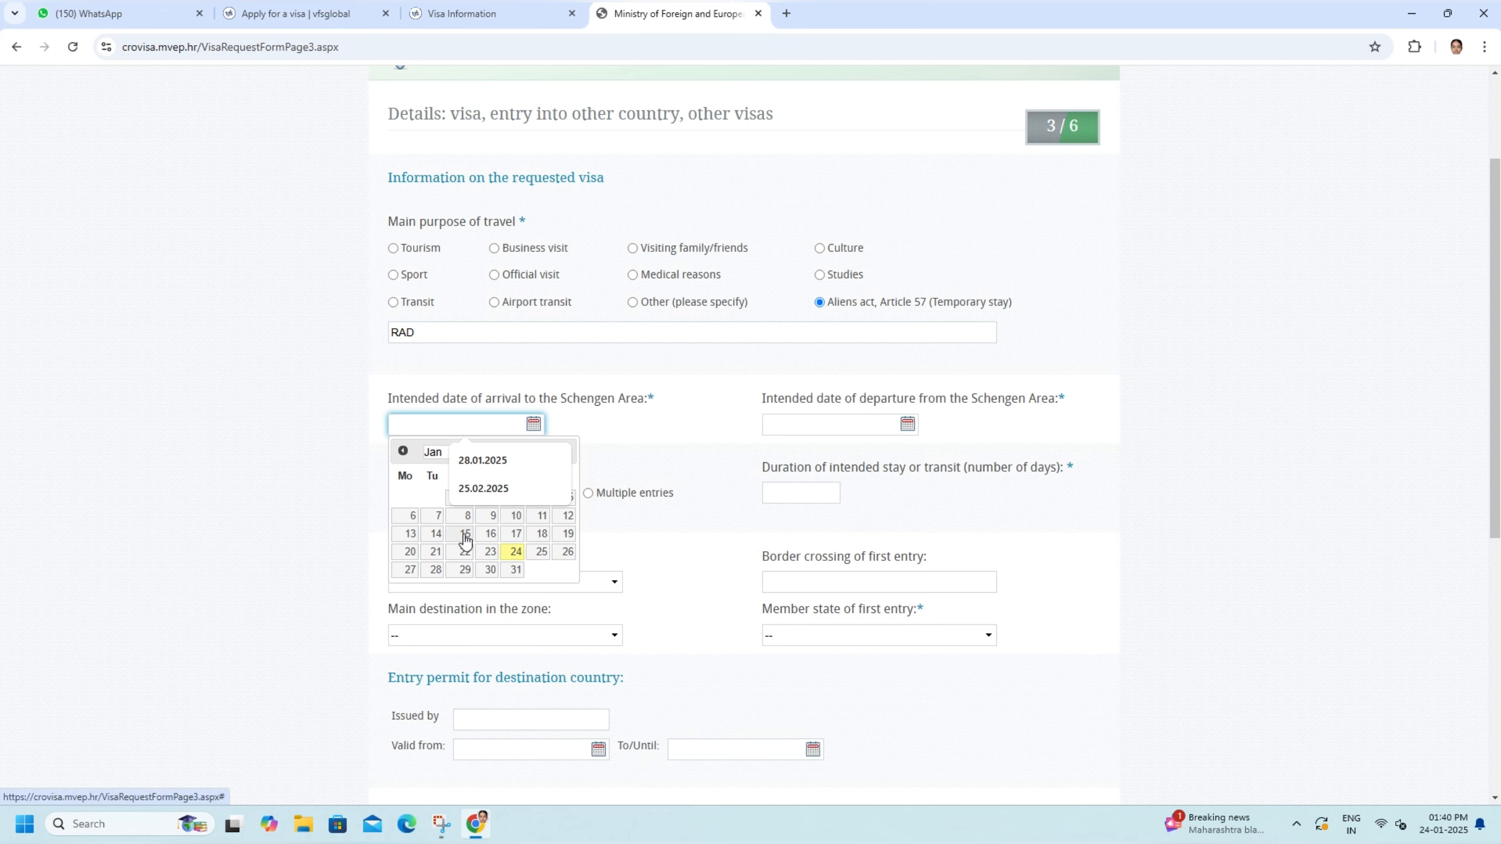
click(289, 485)
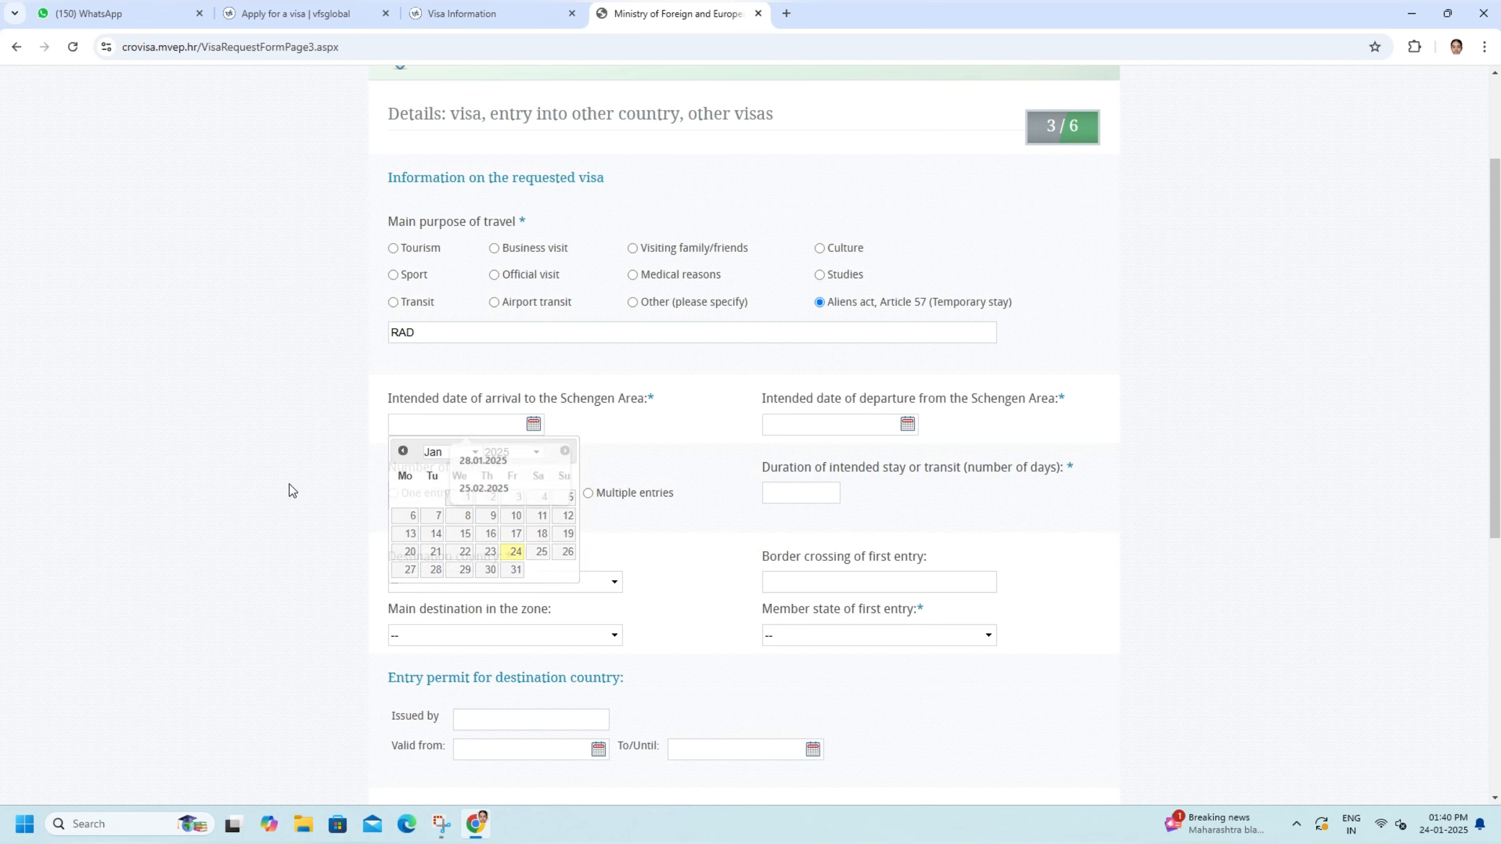
click(532, 428)
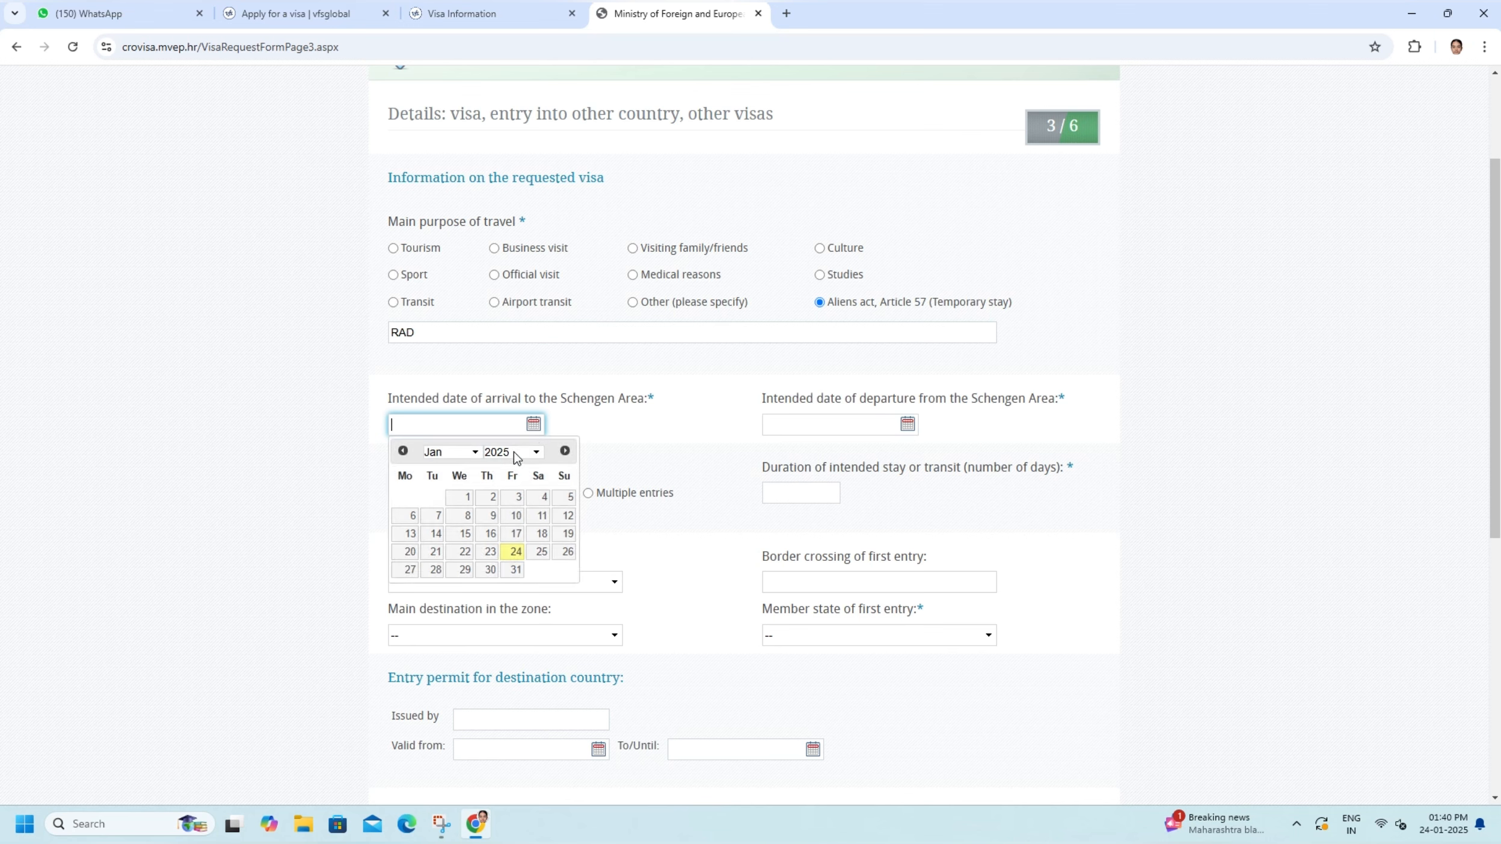
click(513, 453)
click(512, 453)
click(450, 452)
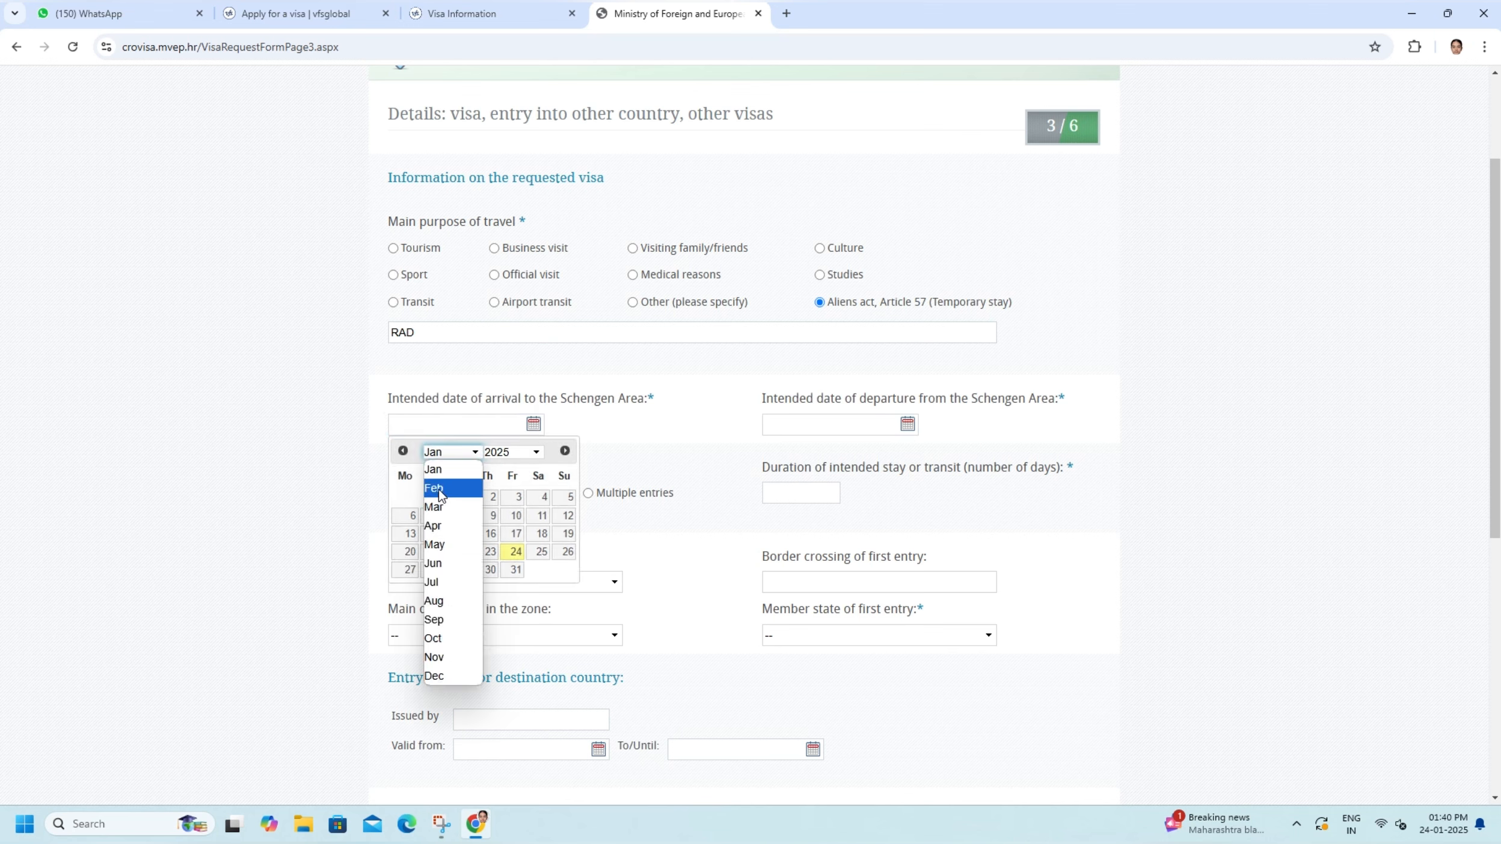
click(437, 489)
click(540, 534)
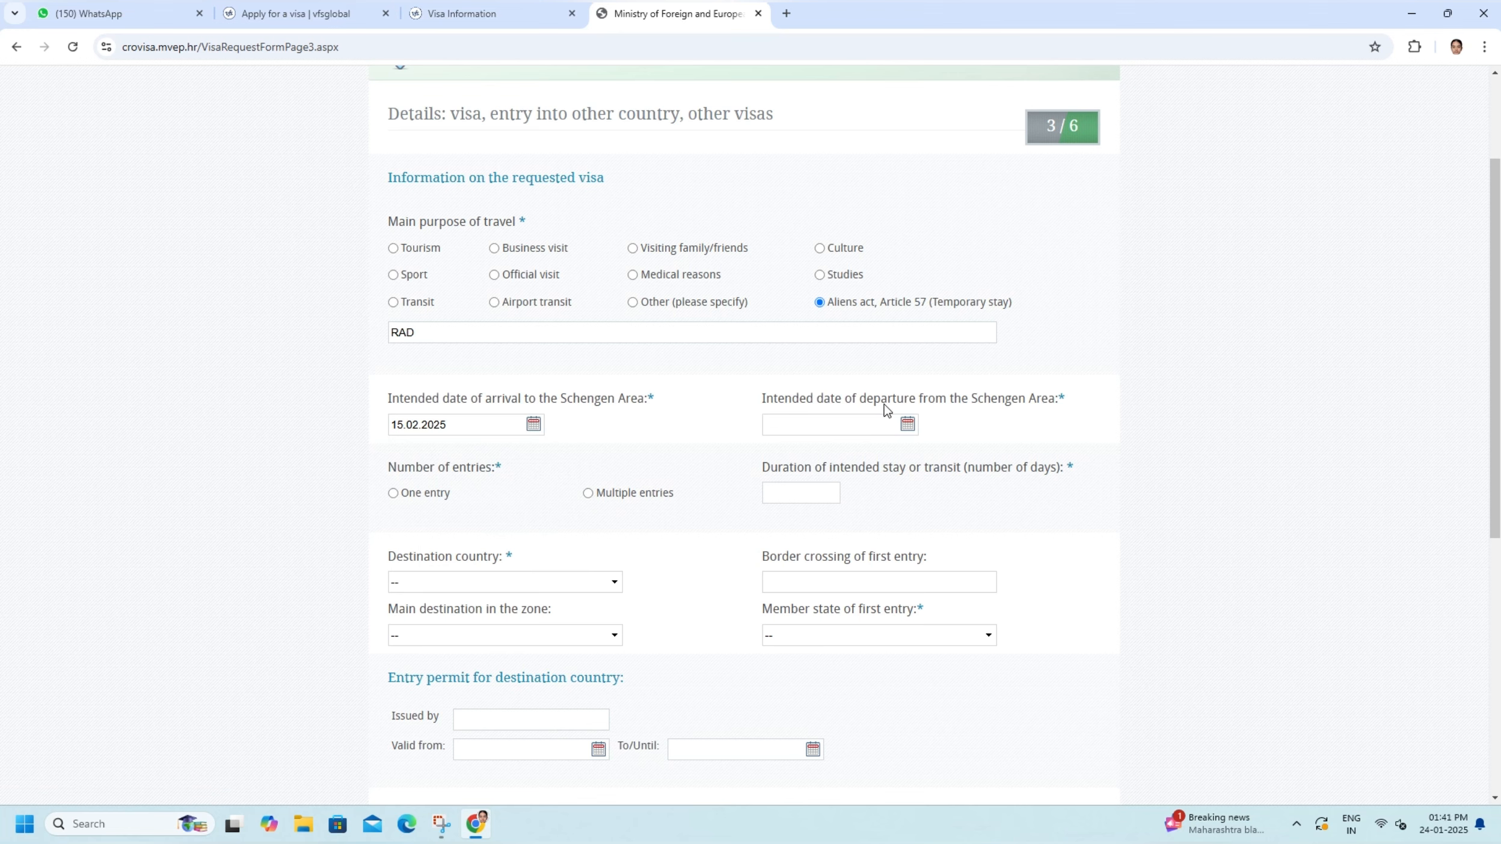
- Set the intended departure date to 25.02.2025 and specify one entry with a stay of 45 days
click(908, 426)
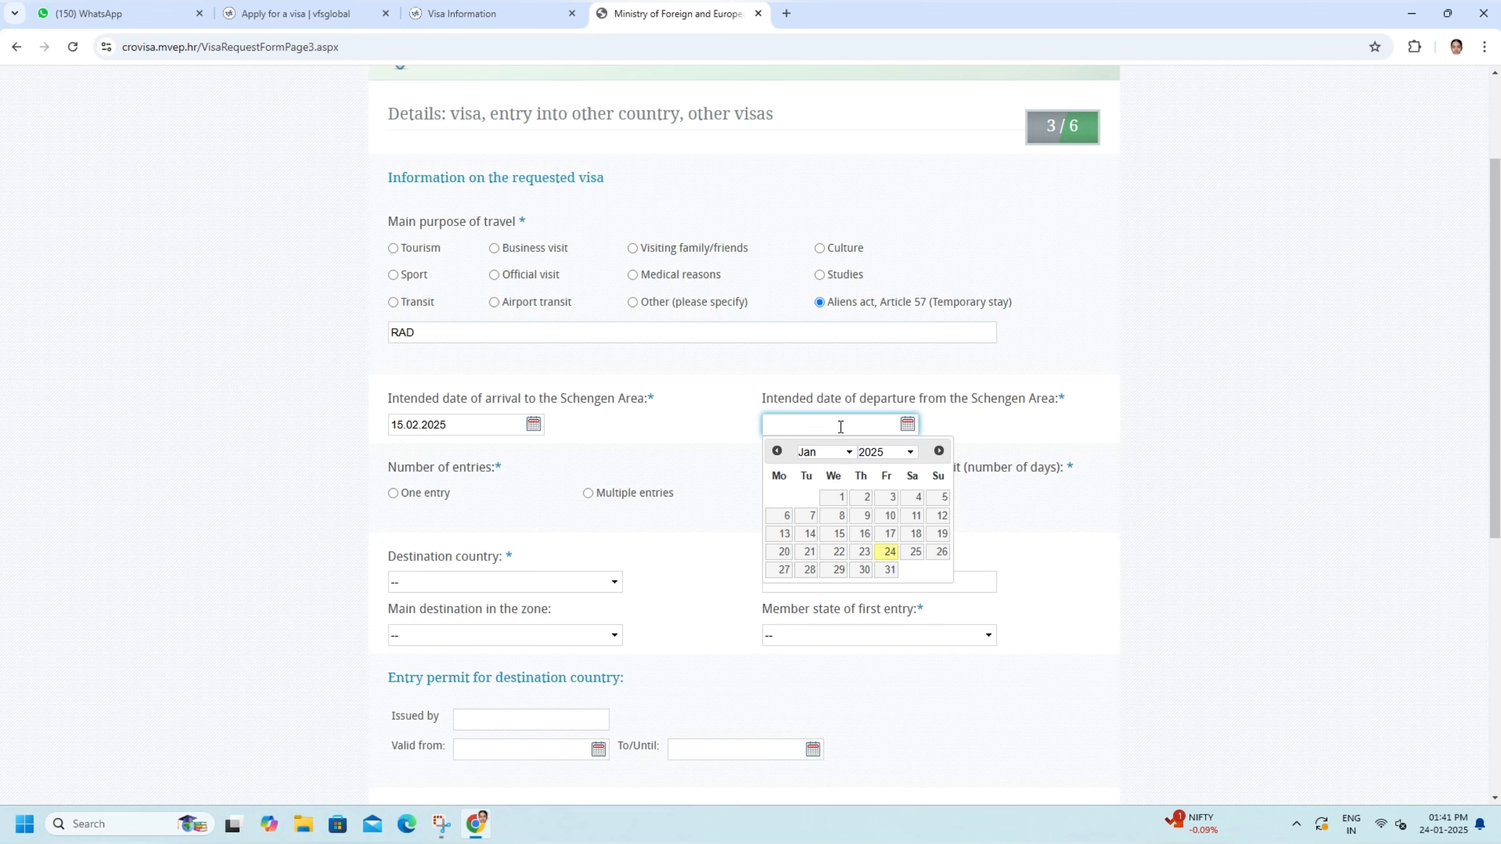
click(840, 454)
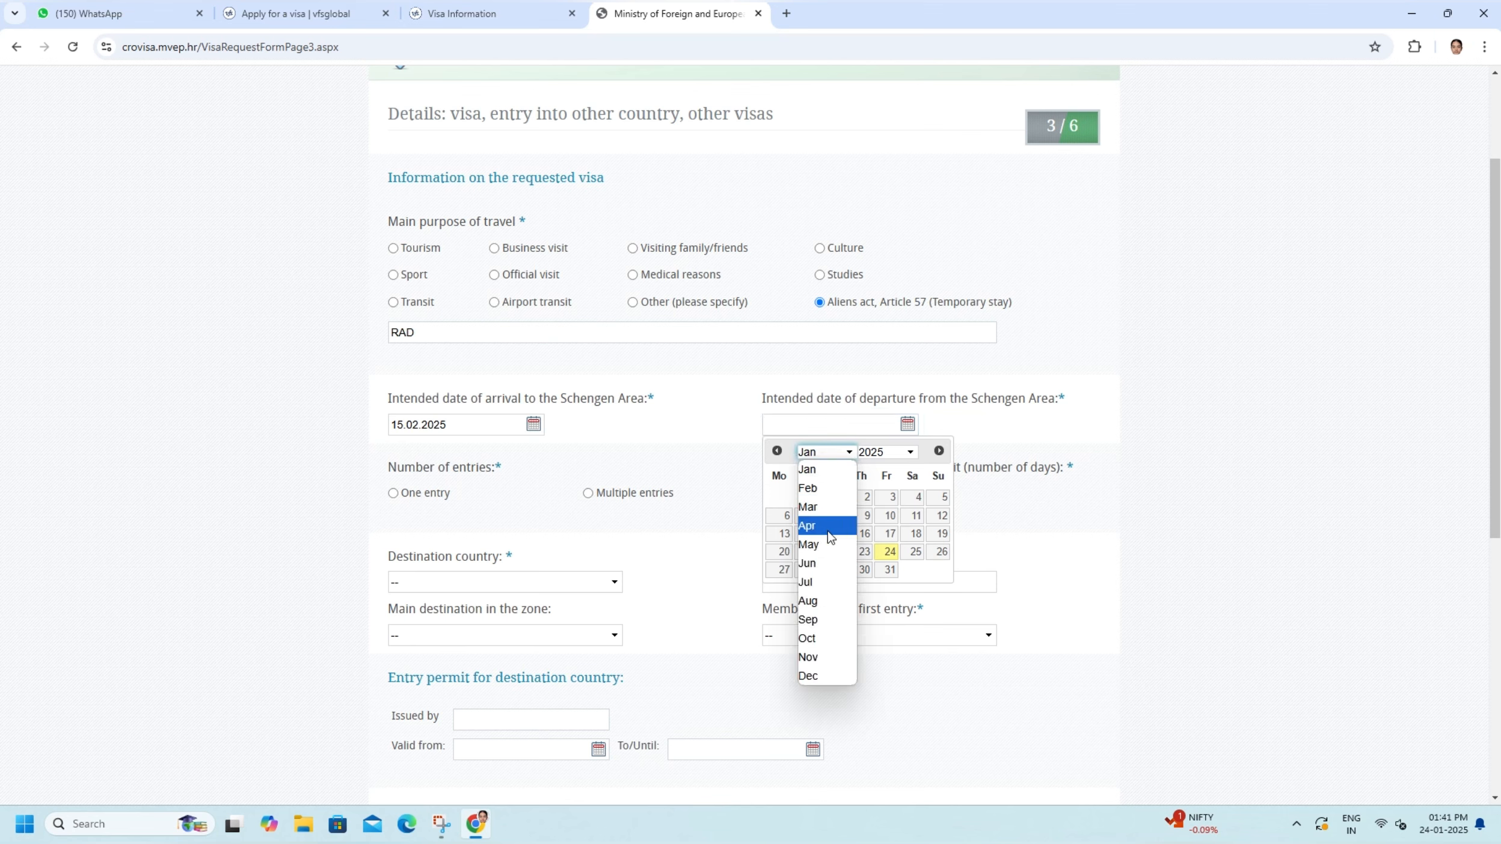
click(807, 489)
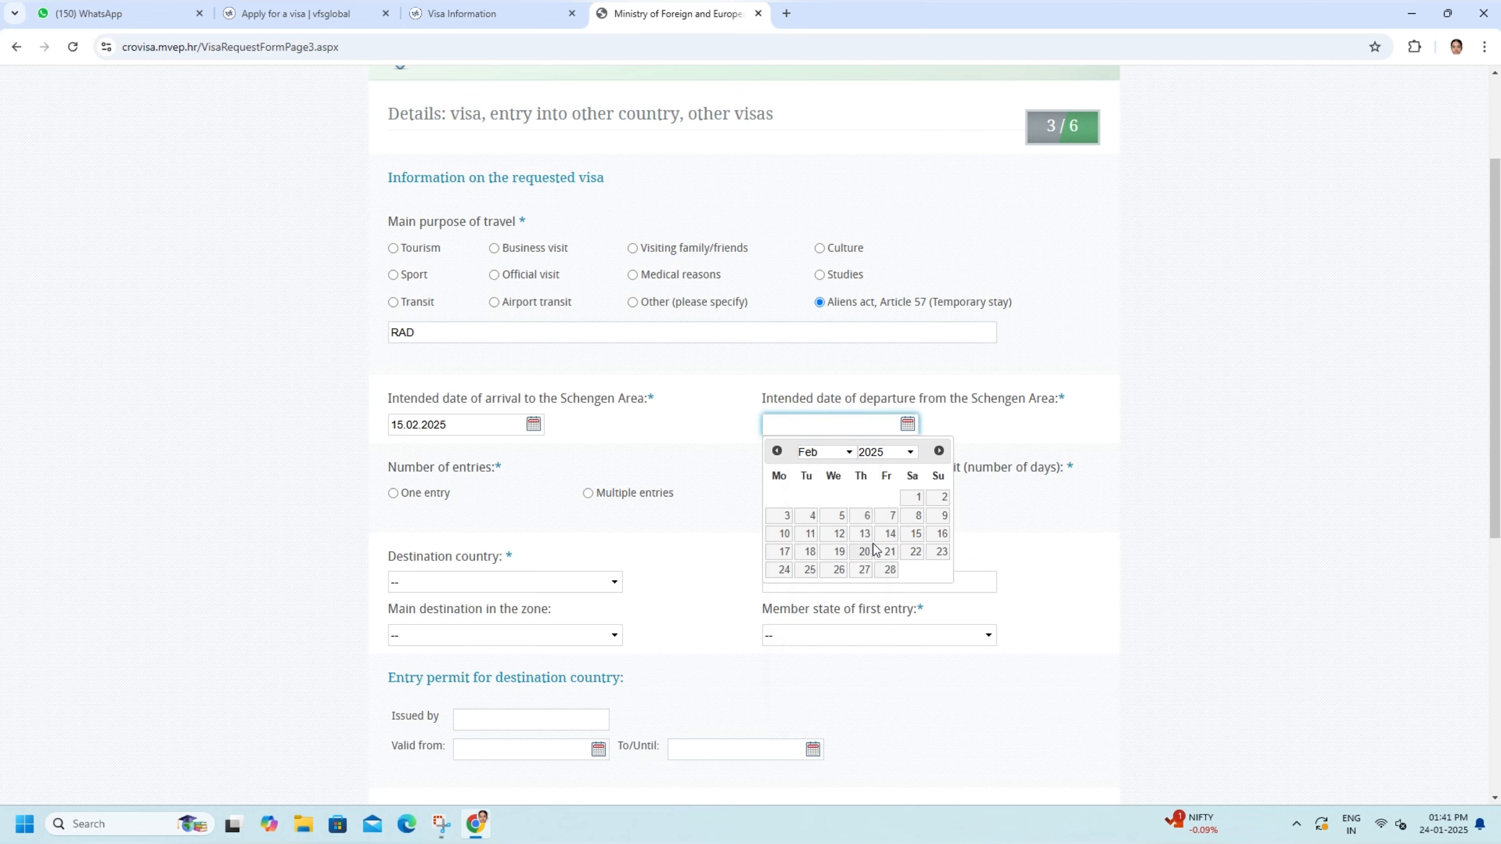
click(810, 571)
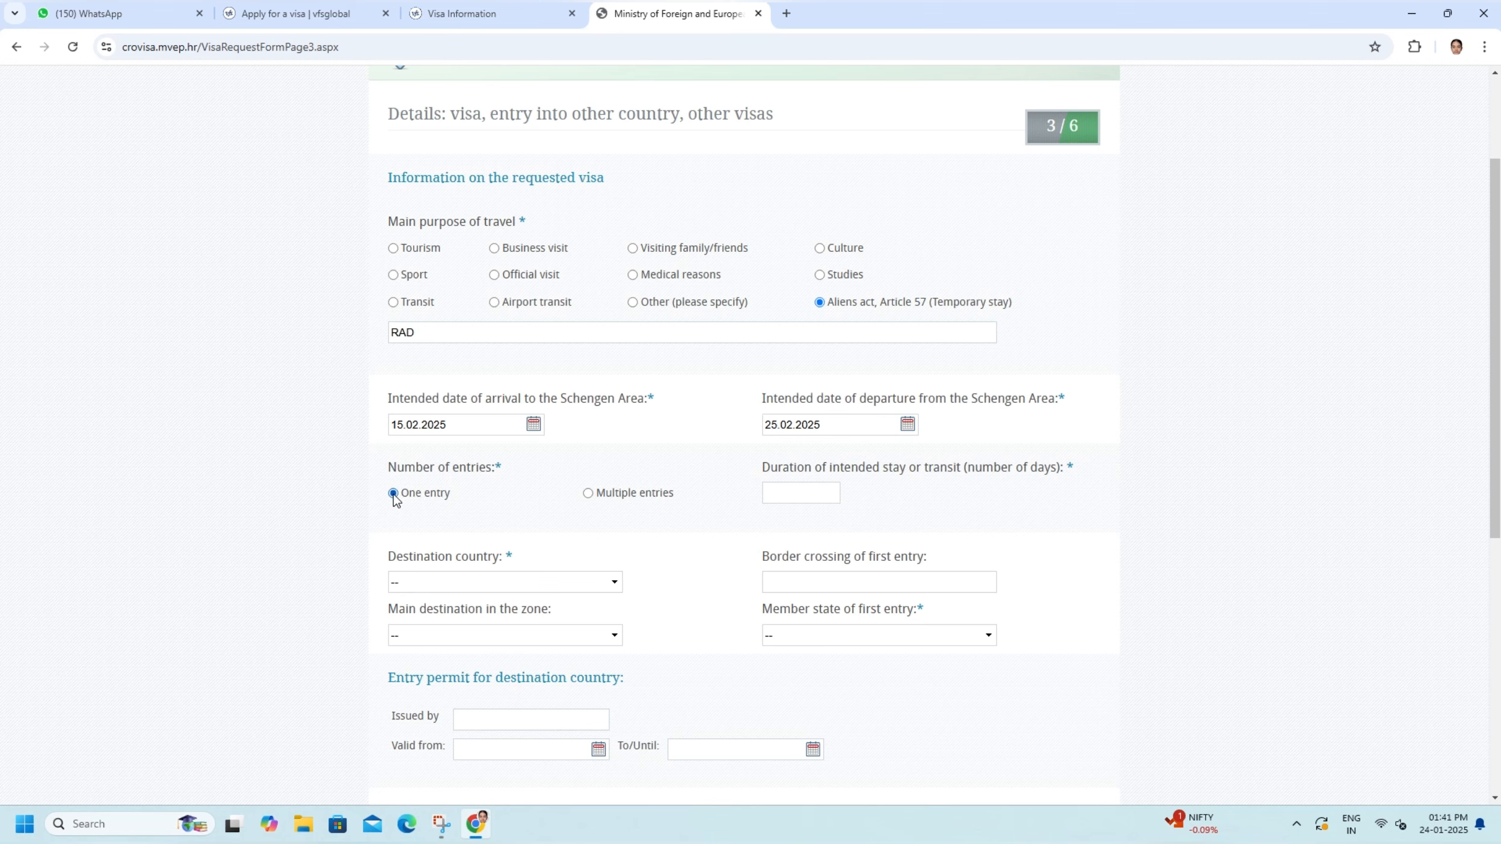
click(796, 497)
text(45)
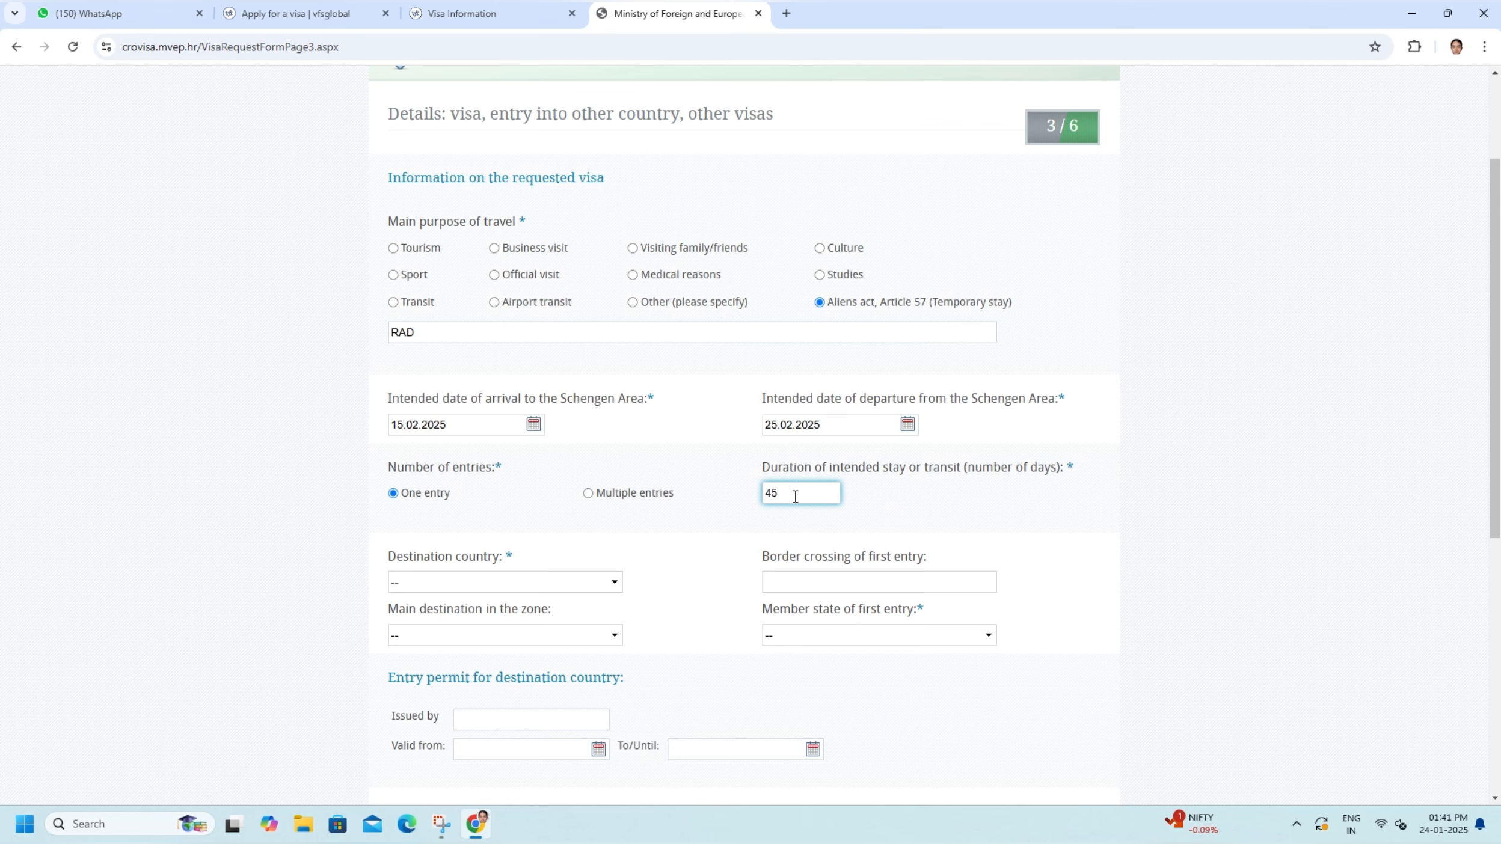
- Choose CROATIA as the destination country
scroll(795, 497, down, 4)
click(475, 348)
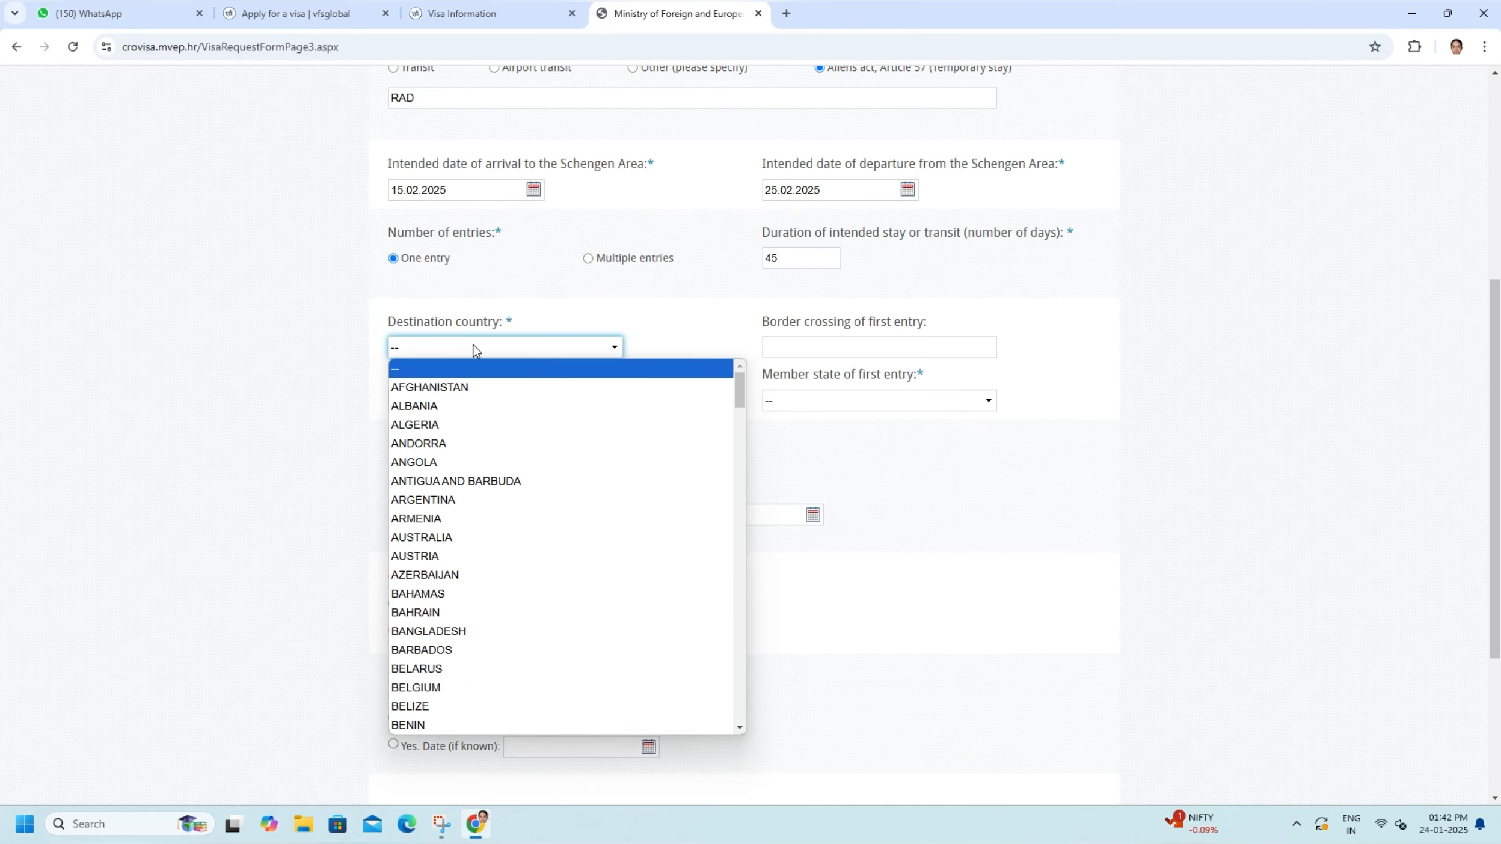
key(i)
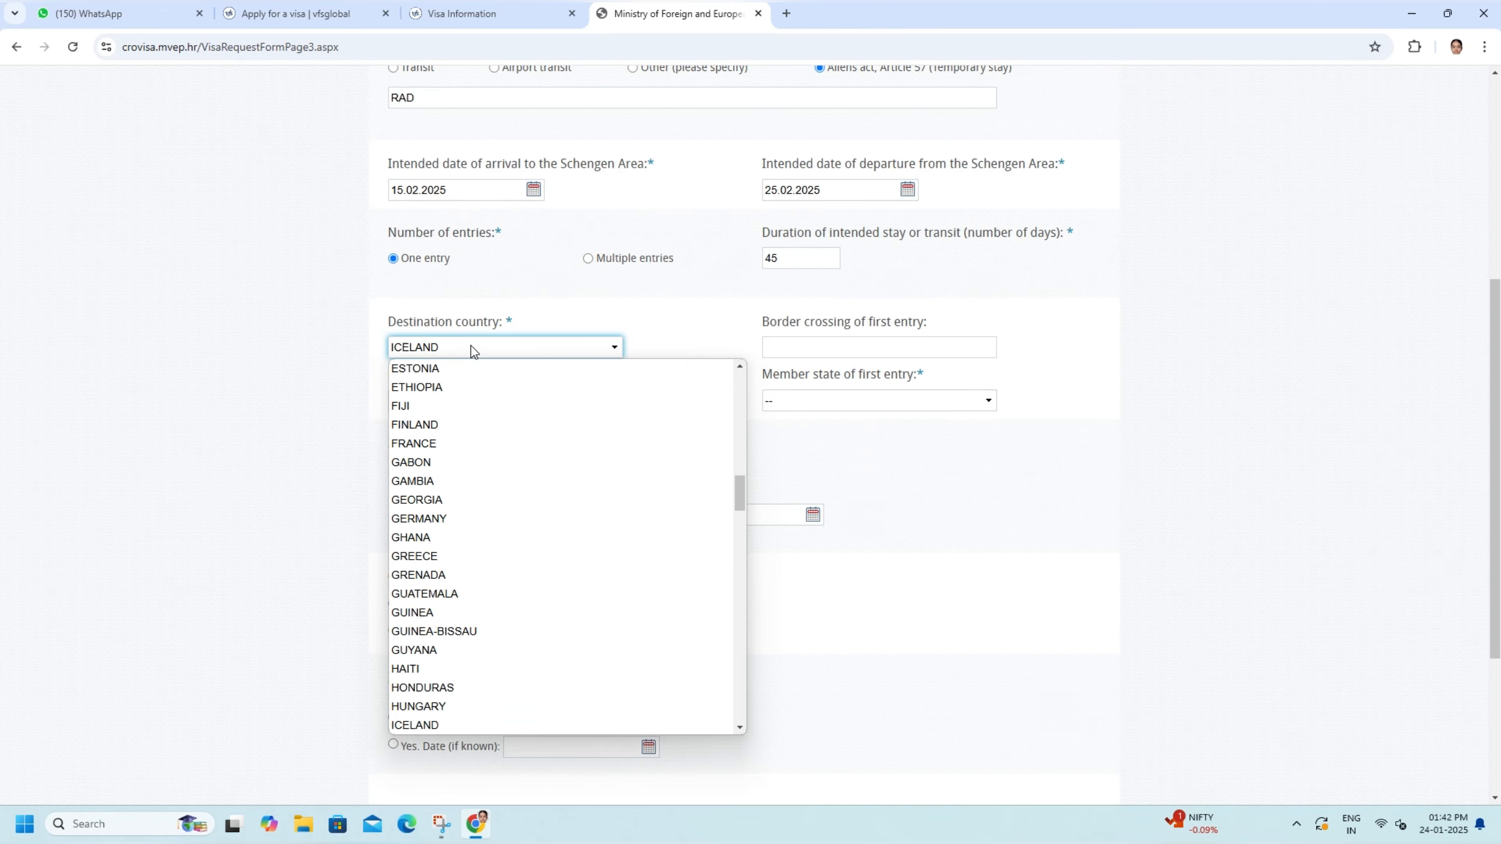
key(Down)
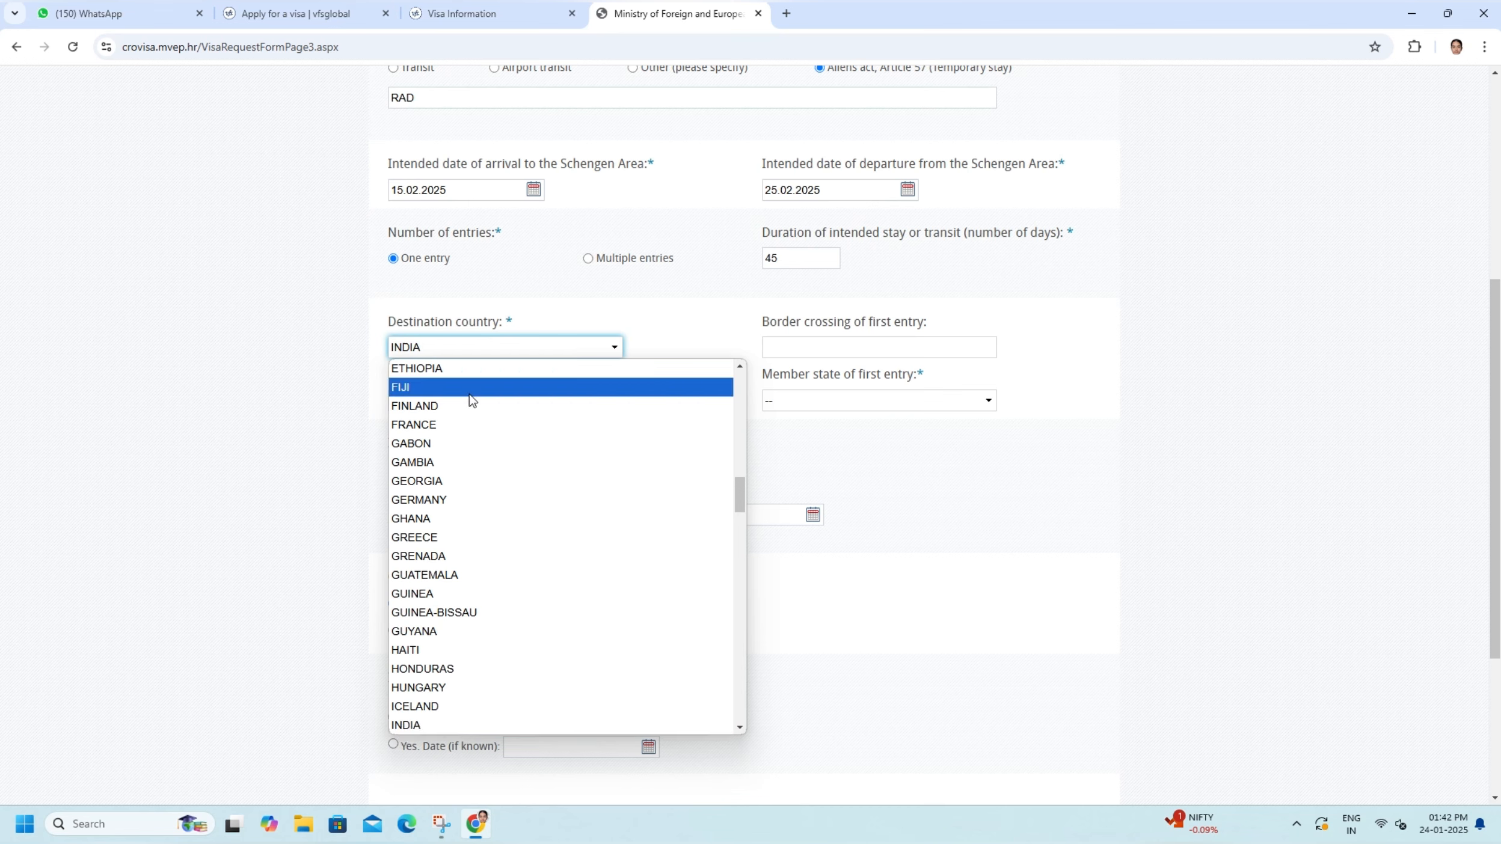
key(c)
key(Down)
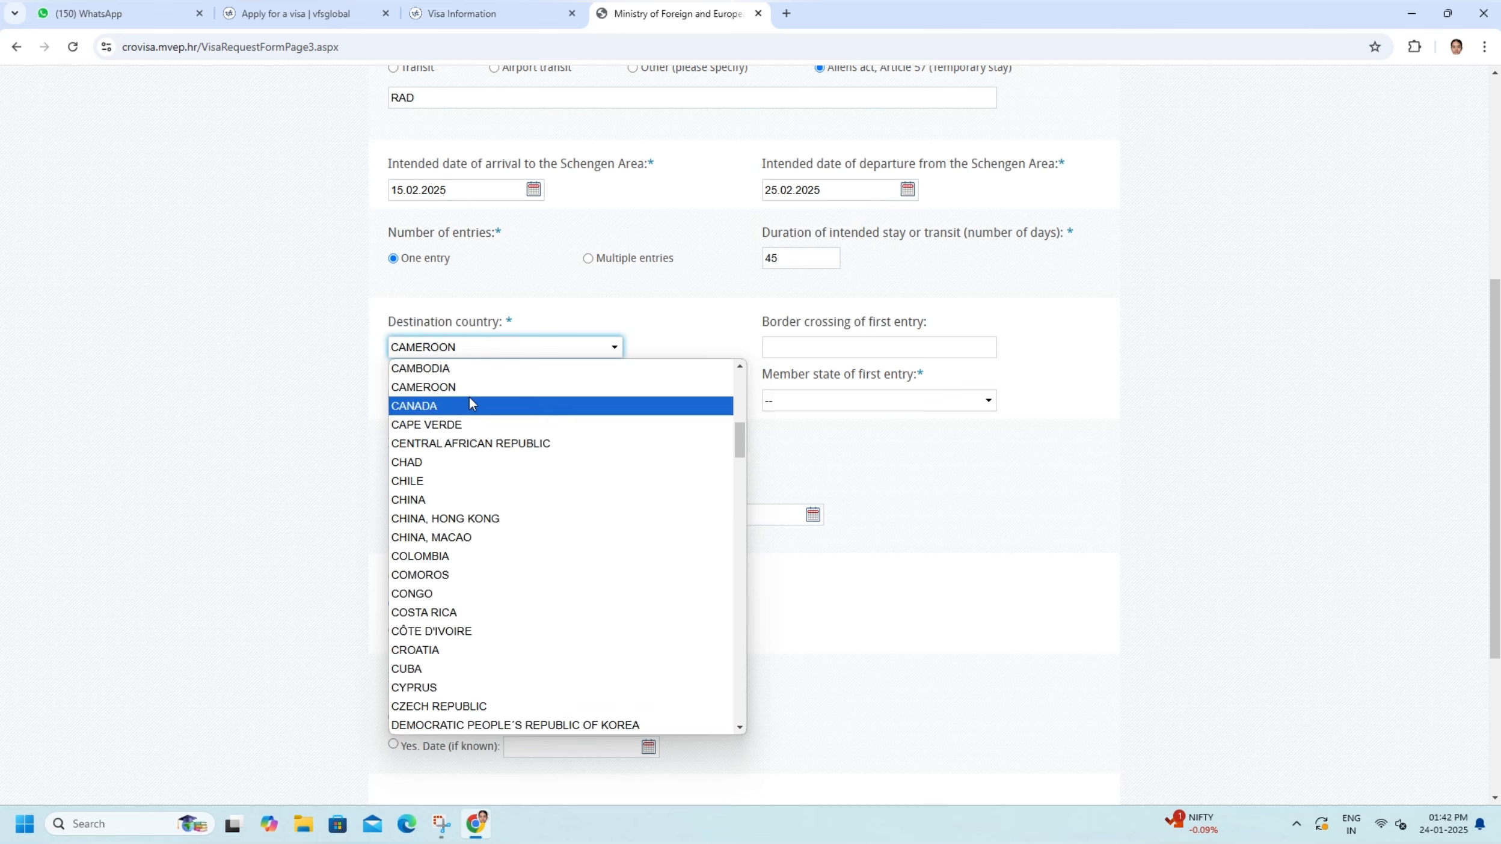
key(Down)
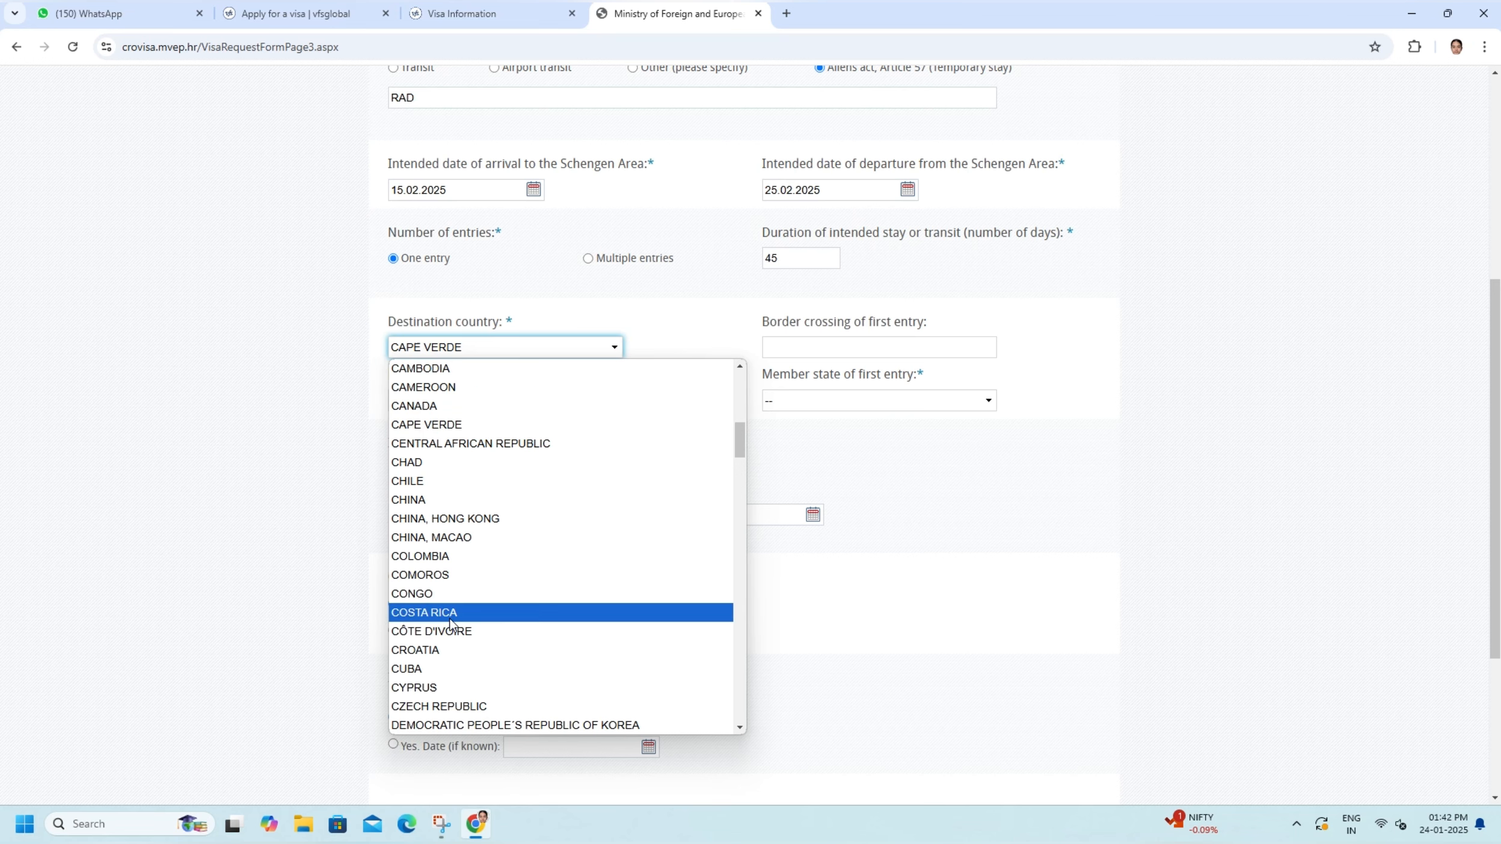
key(r)
key(c)
key(r)
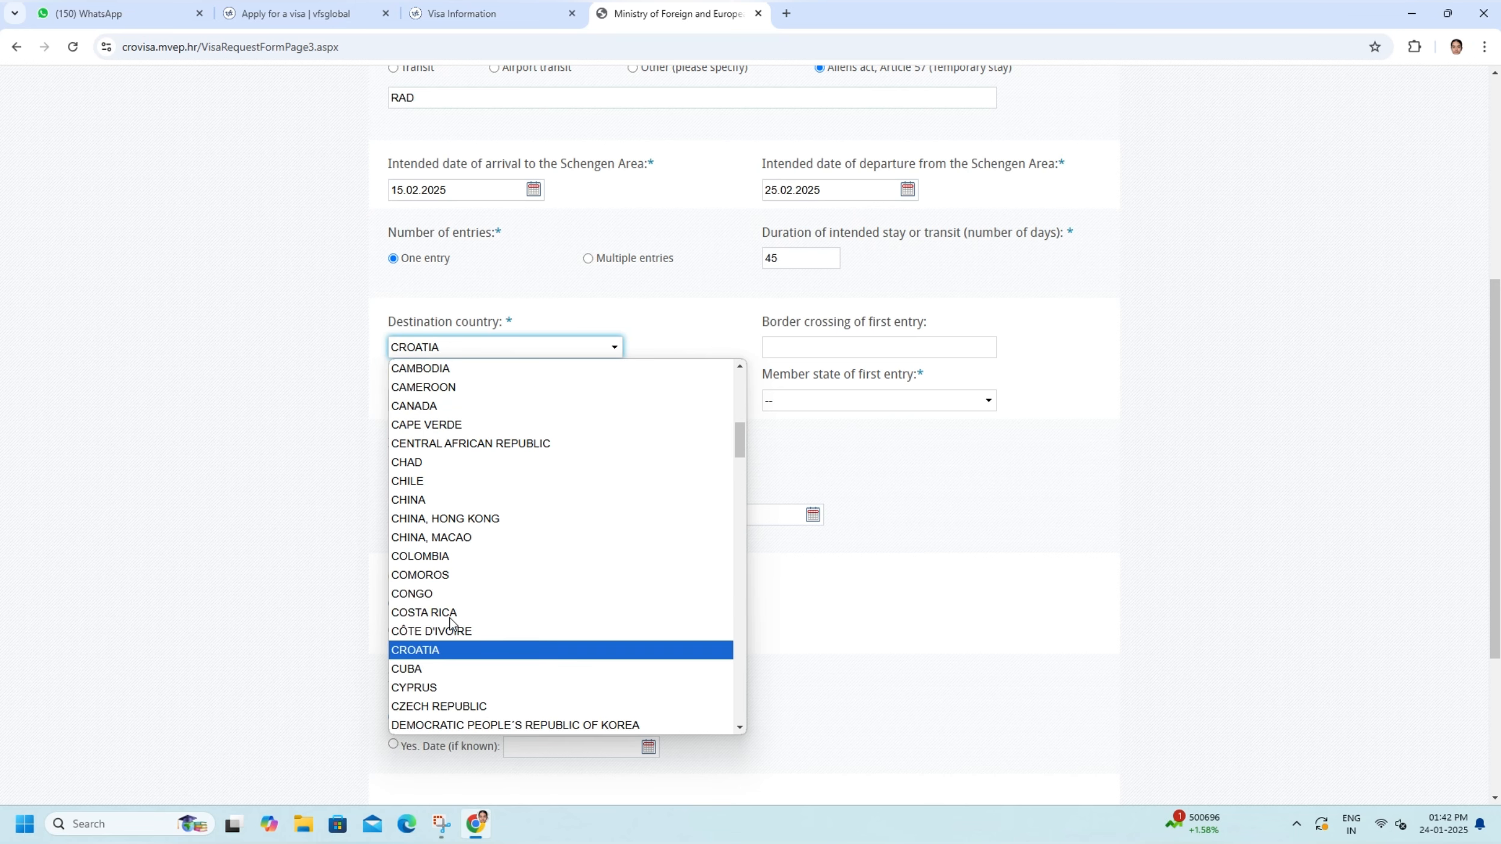
click(833, 352)
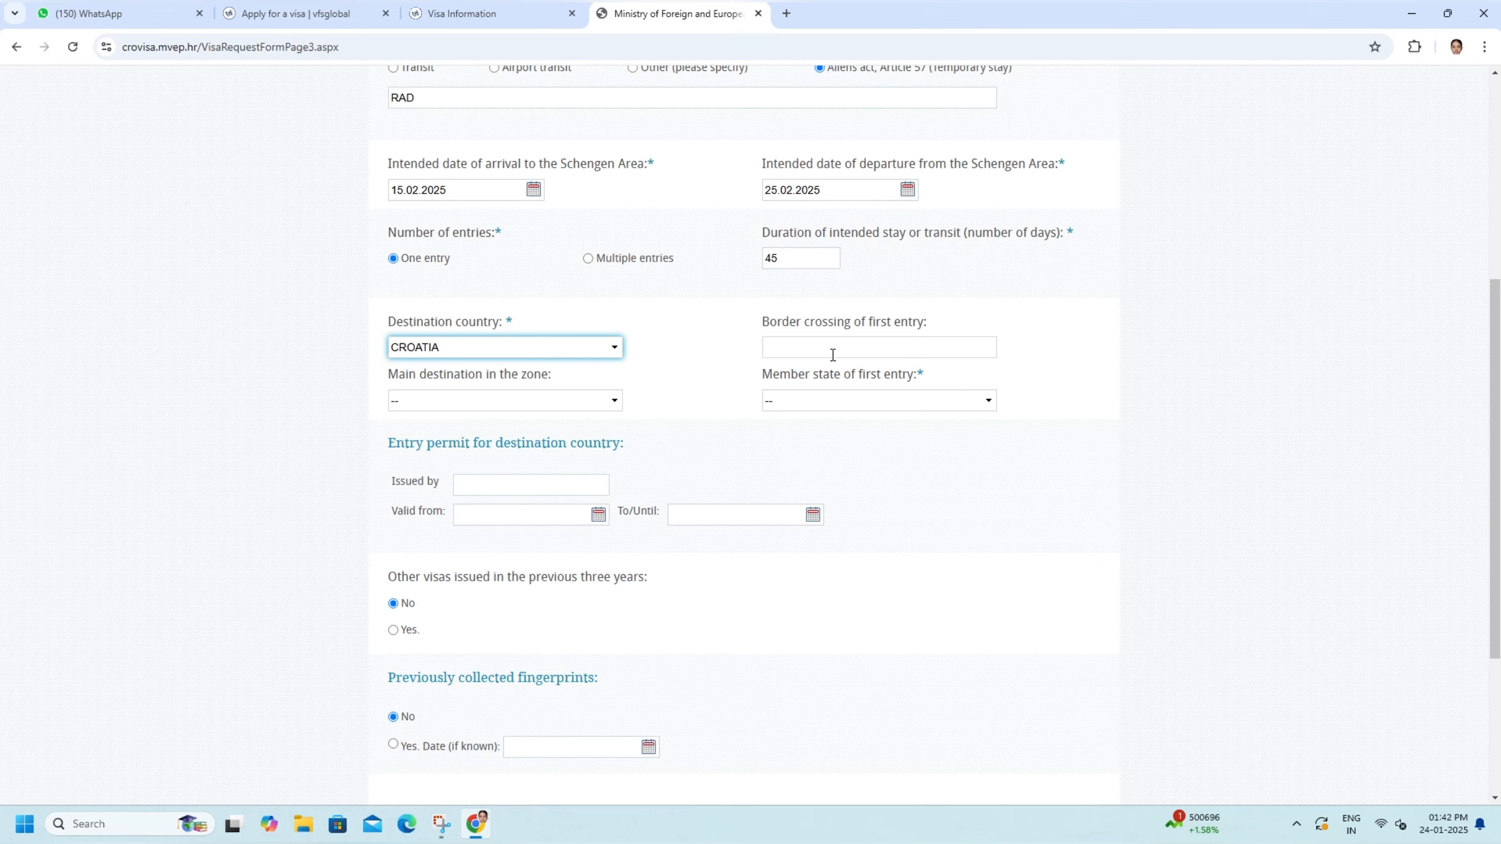
- Enter CROATIA as the border crossing of first entry and choose CROATIA as the member state of first entry
click(833, 352)
text(CRO)
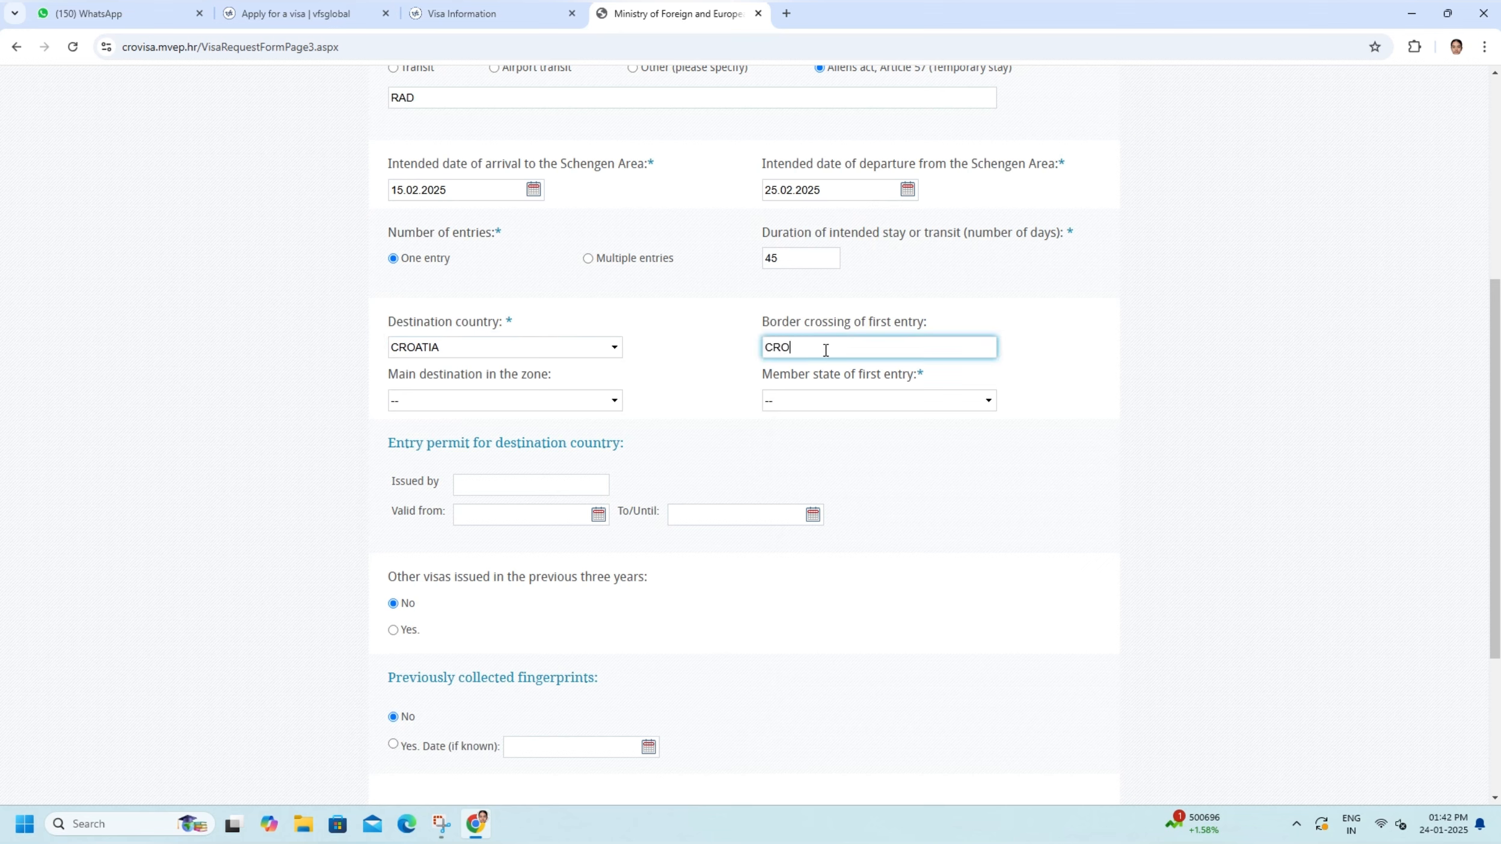
text(ATIA)
click(806, 402)
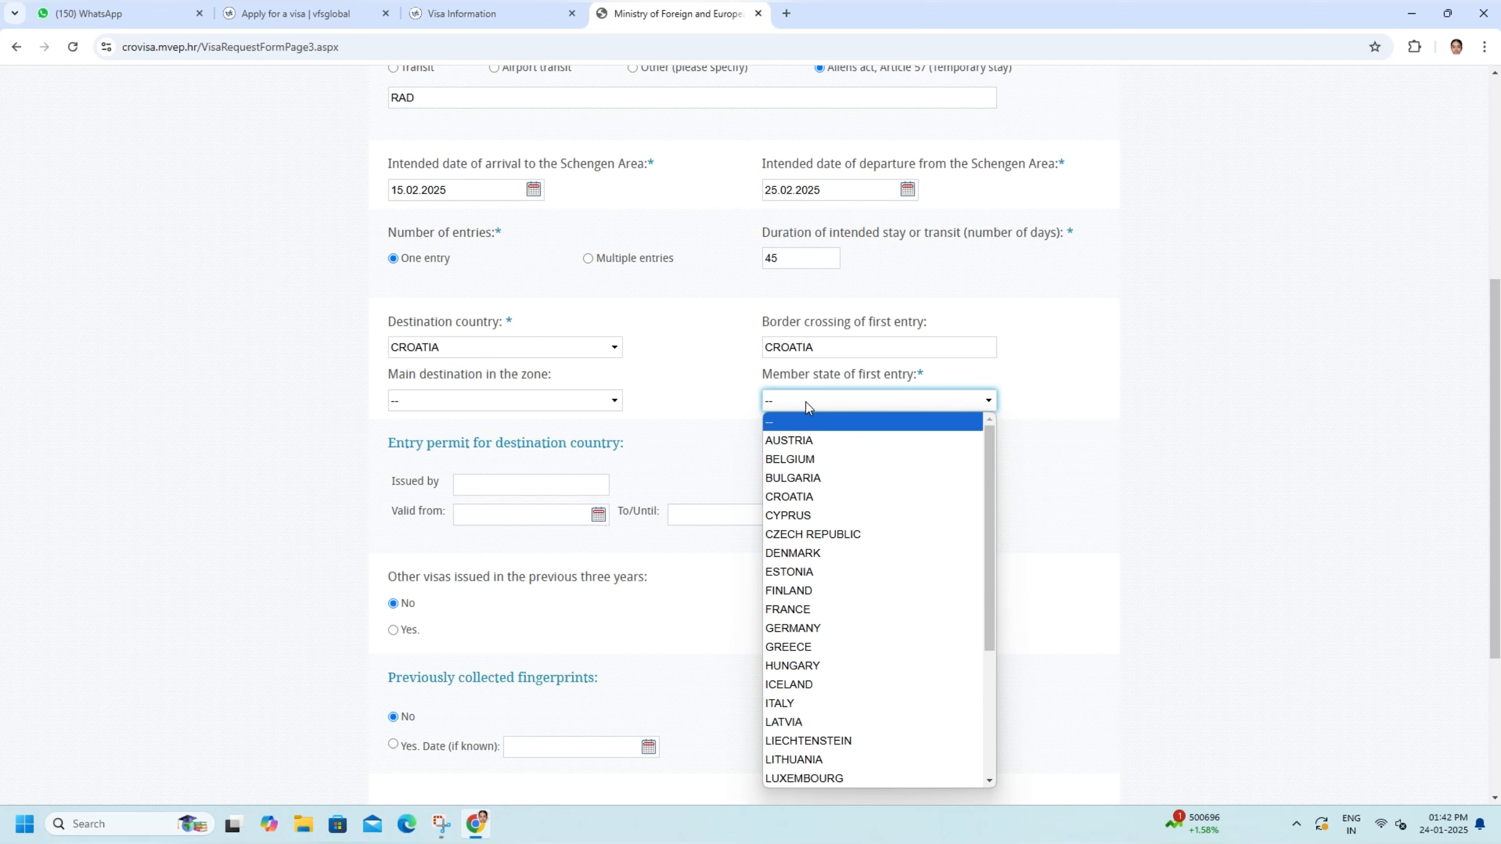
key(c)
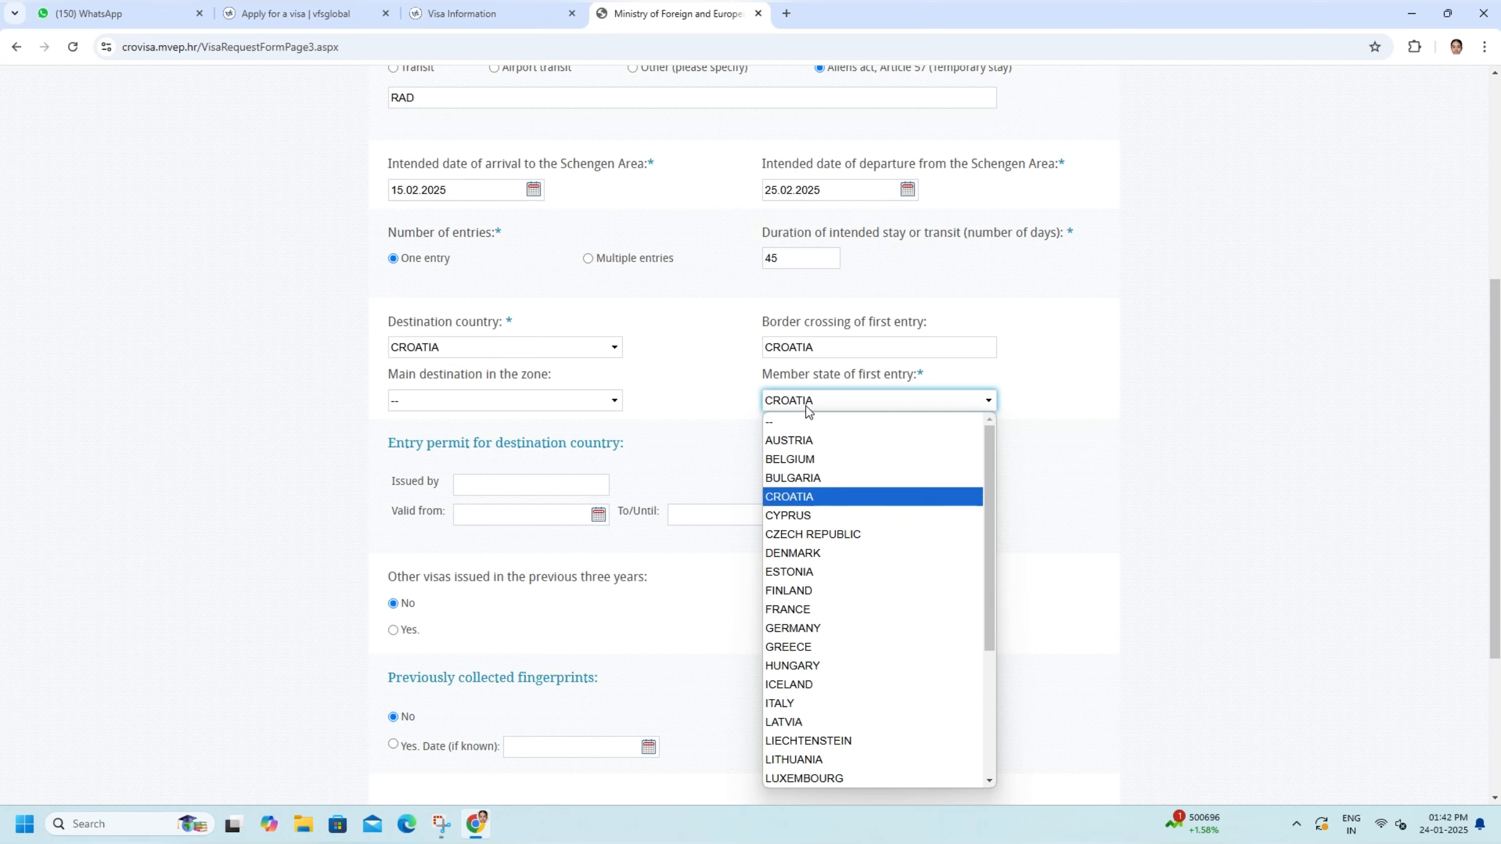
click(810, 503)
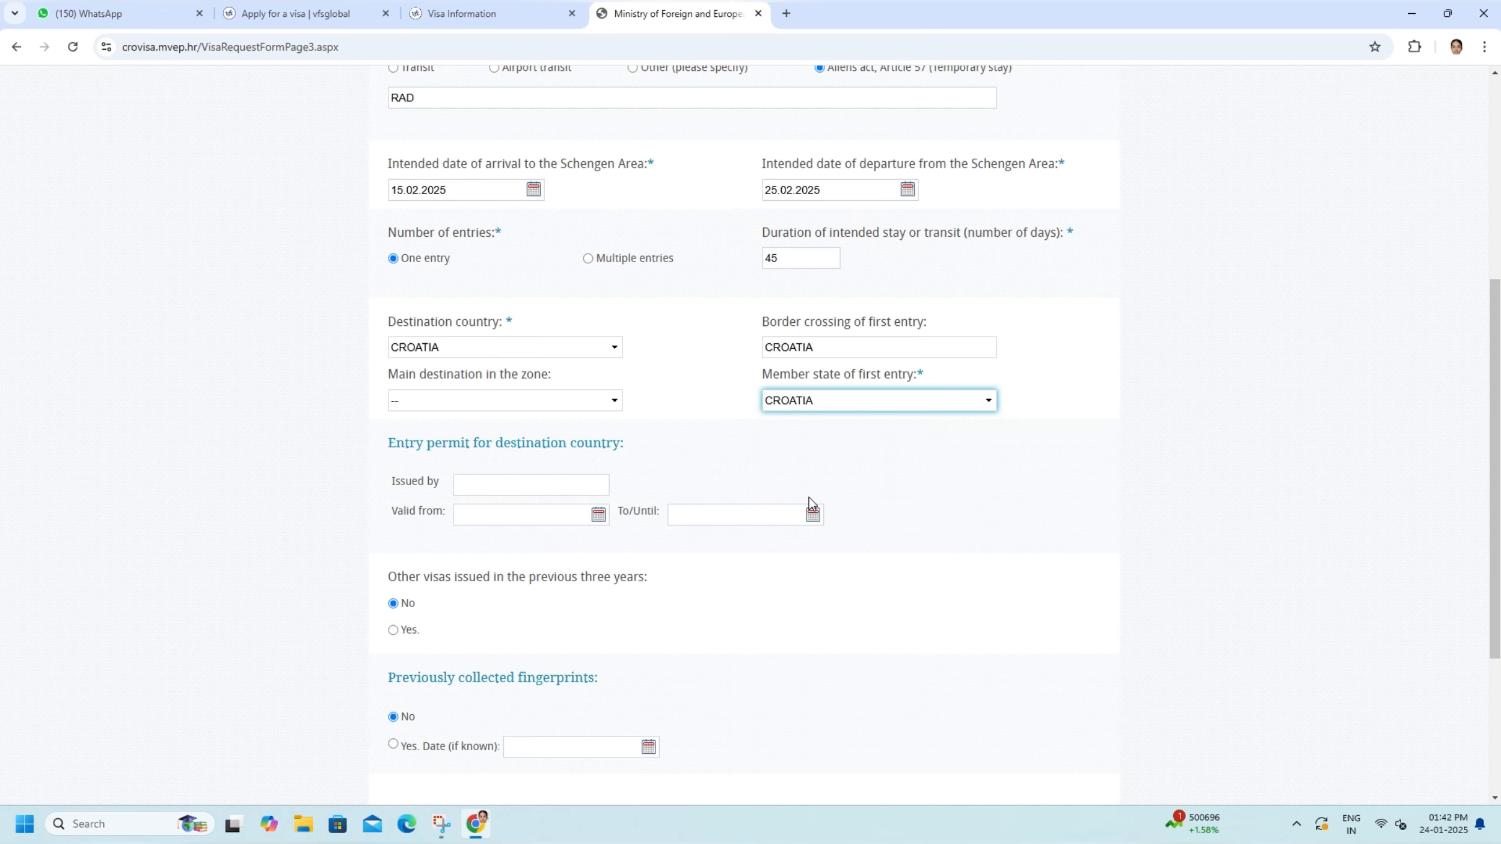
- Set the main destination in the zone to CROATIA
click(463, 399)
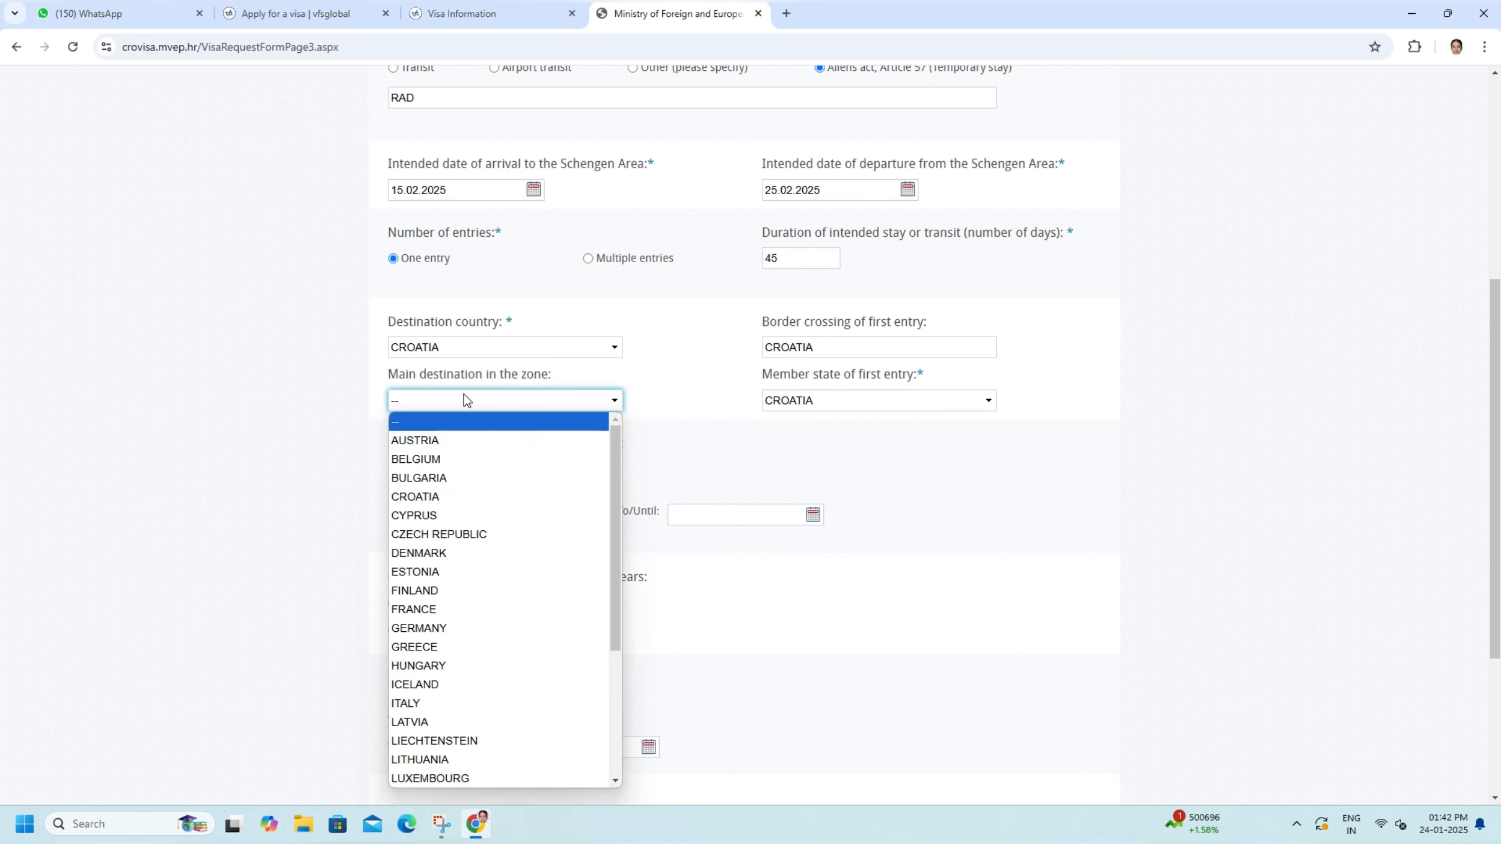
key(c)
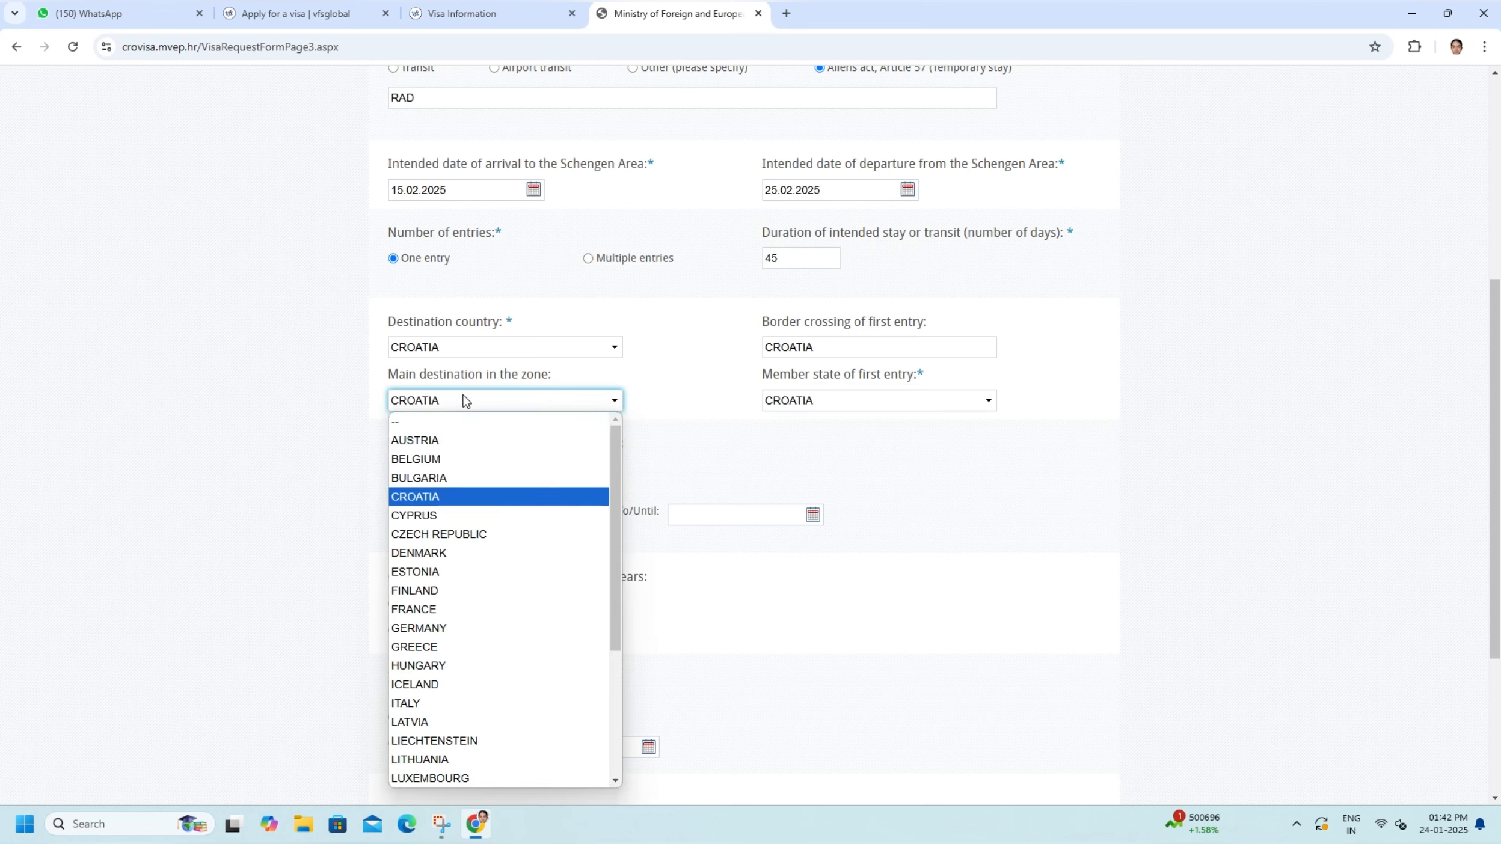
click(461, 494)
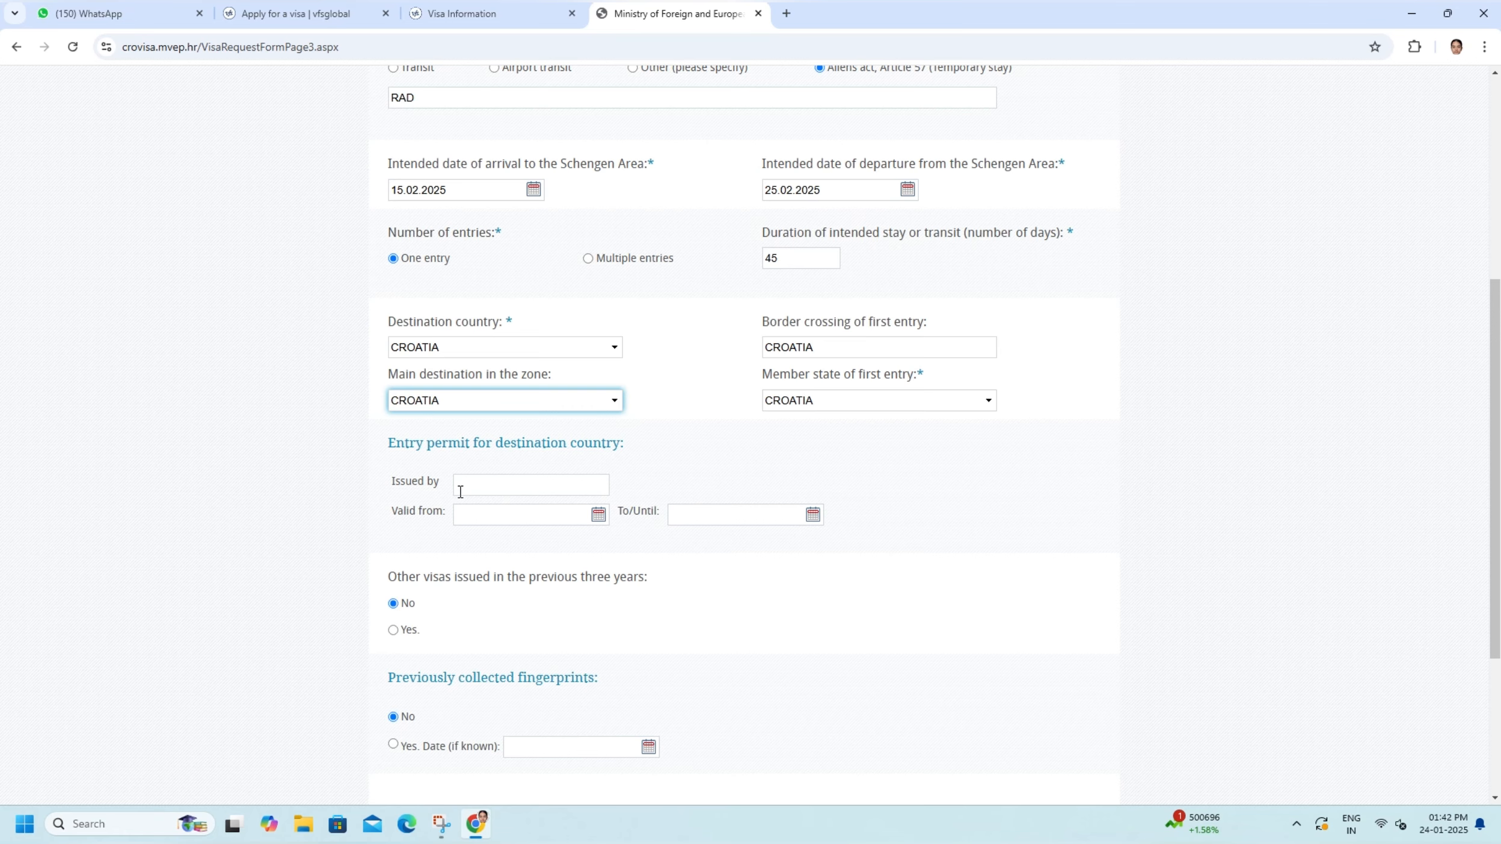
- Answer No for other visas and previously collected fingerprints, and save the visa details to continue to page 4 of 6
scroll(519, 498, down, 3)
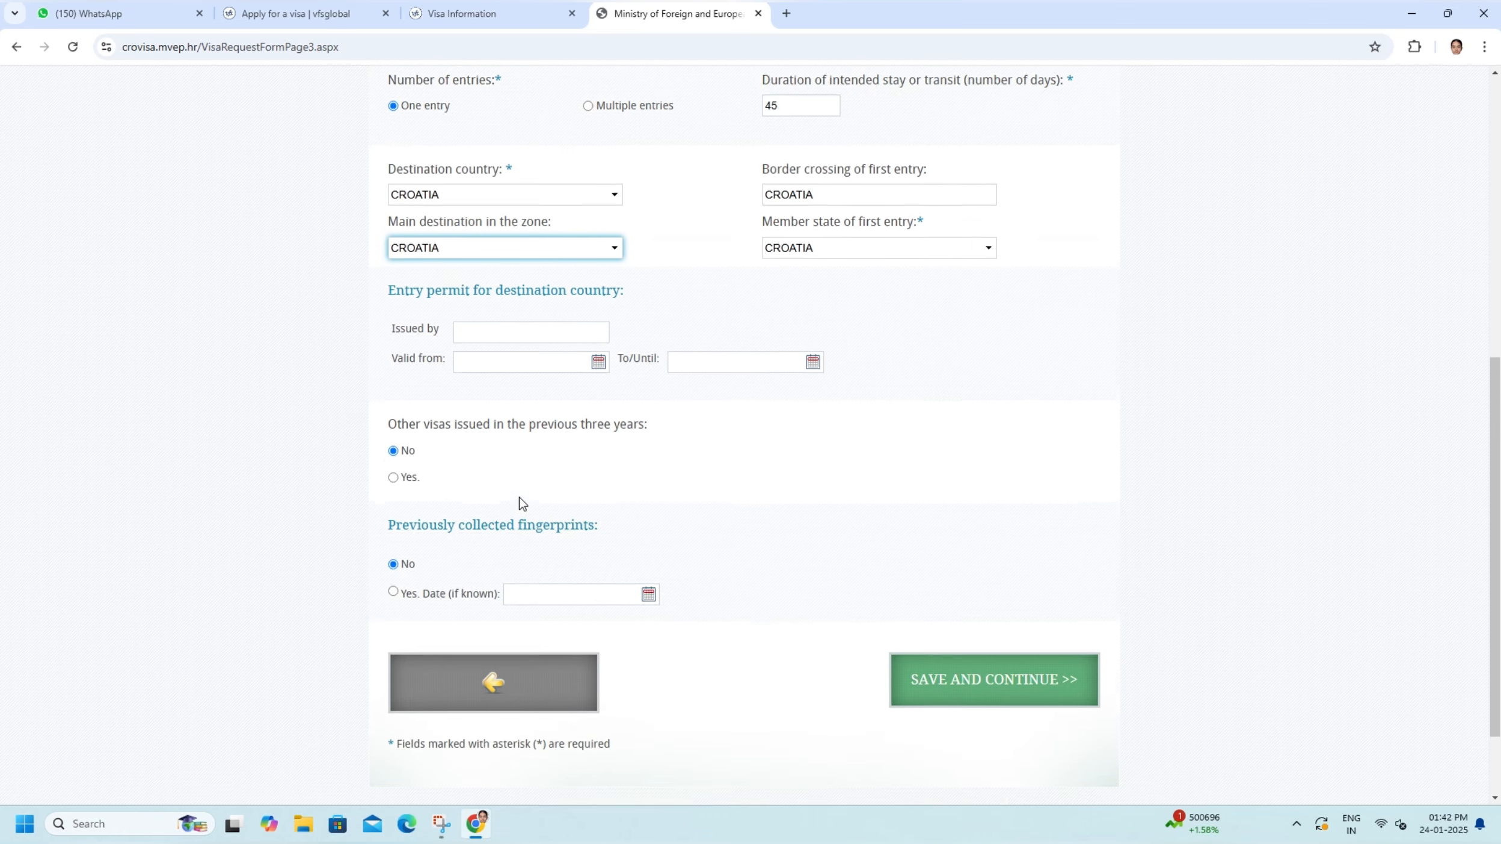
scroll(519, 498, down, 1)
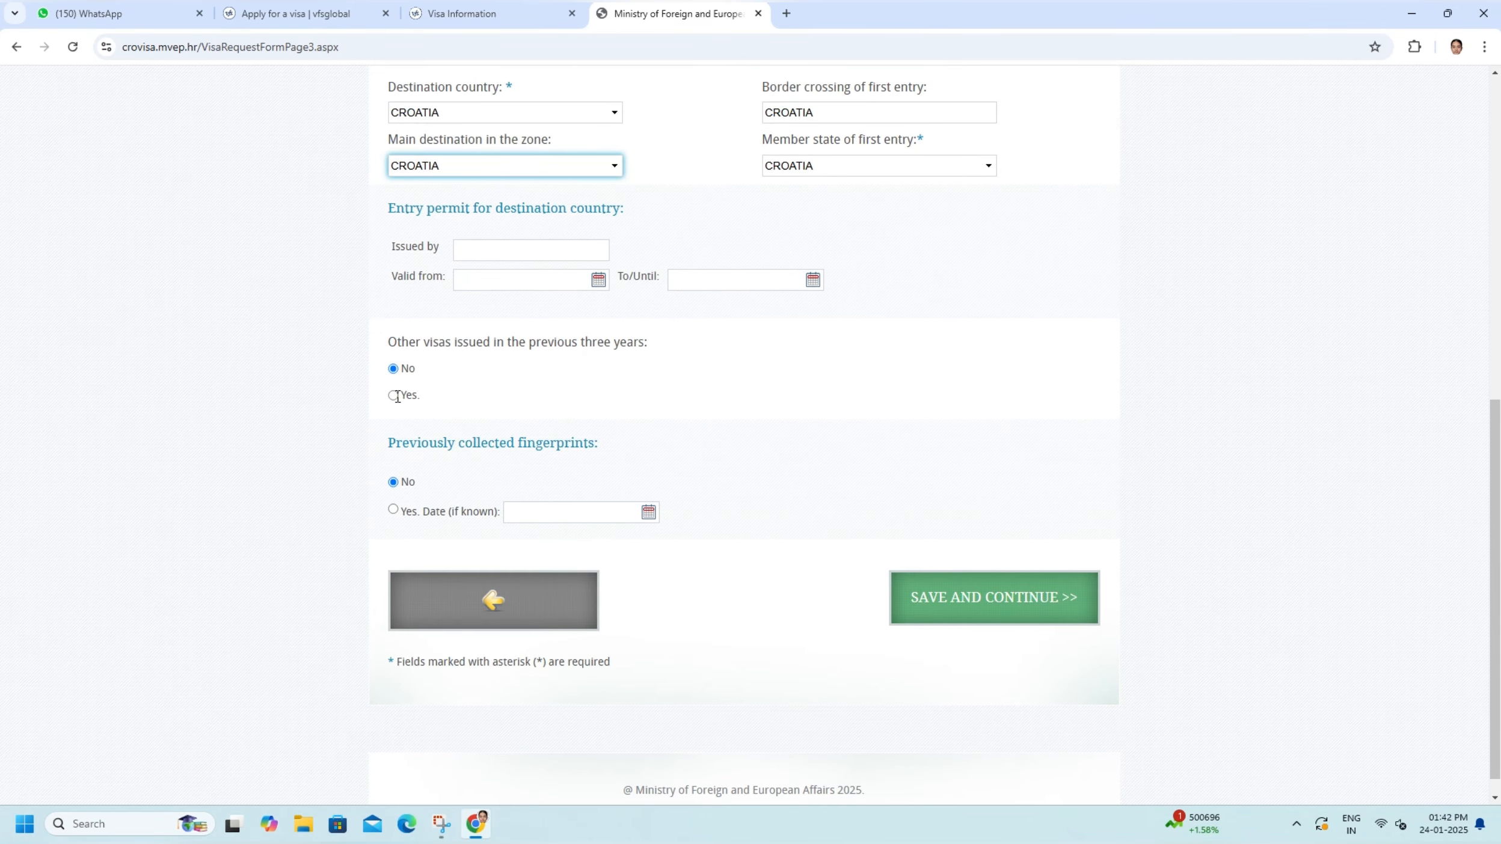
click(394, 368)
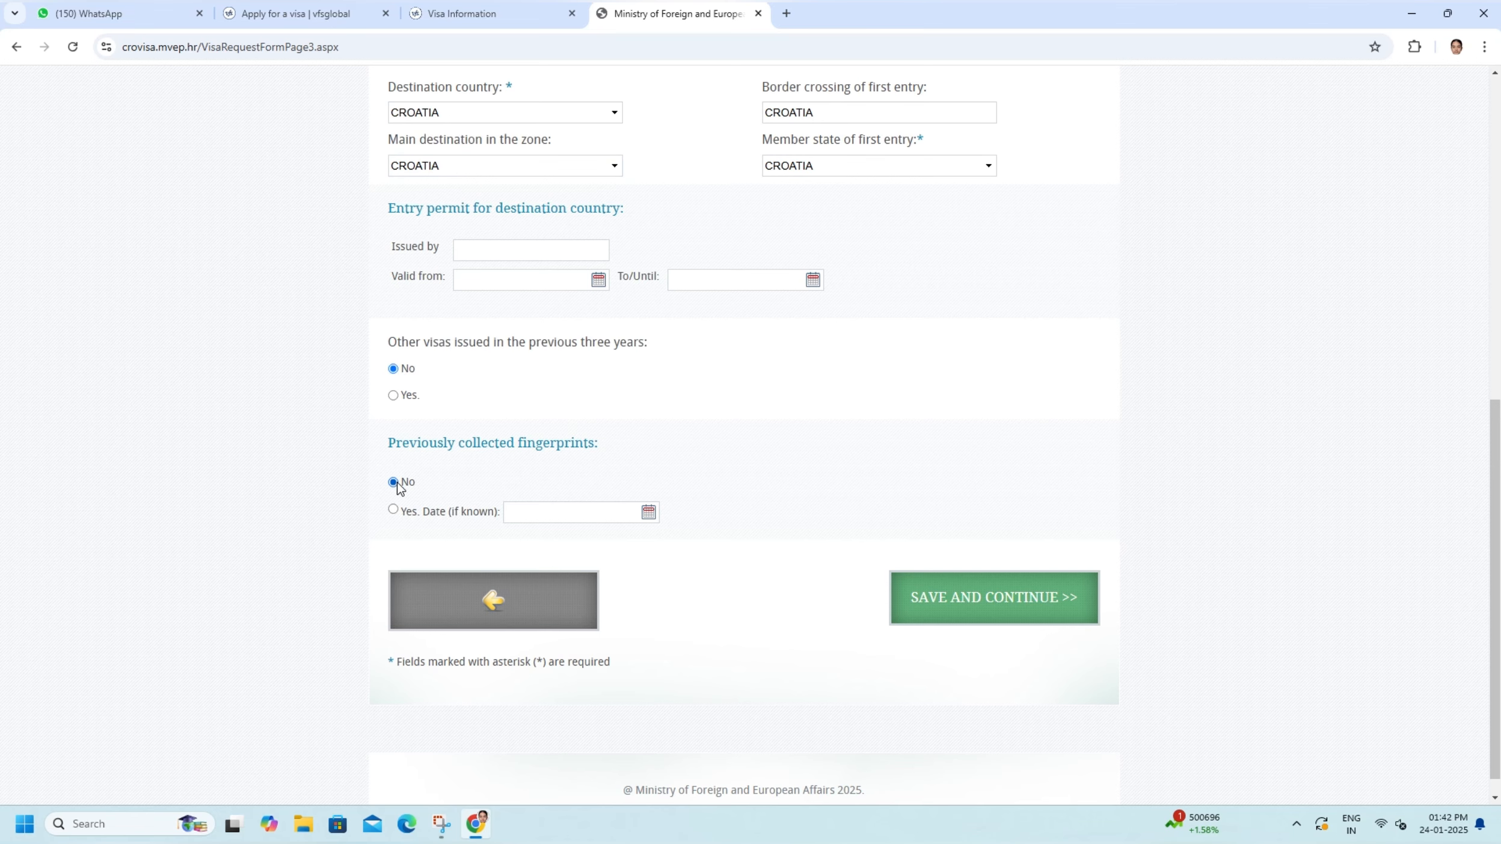
scroll(1193, 523, down, 1)
click(985, 562)
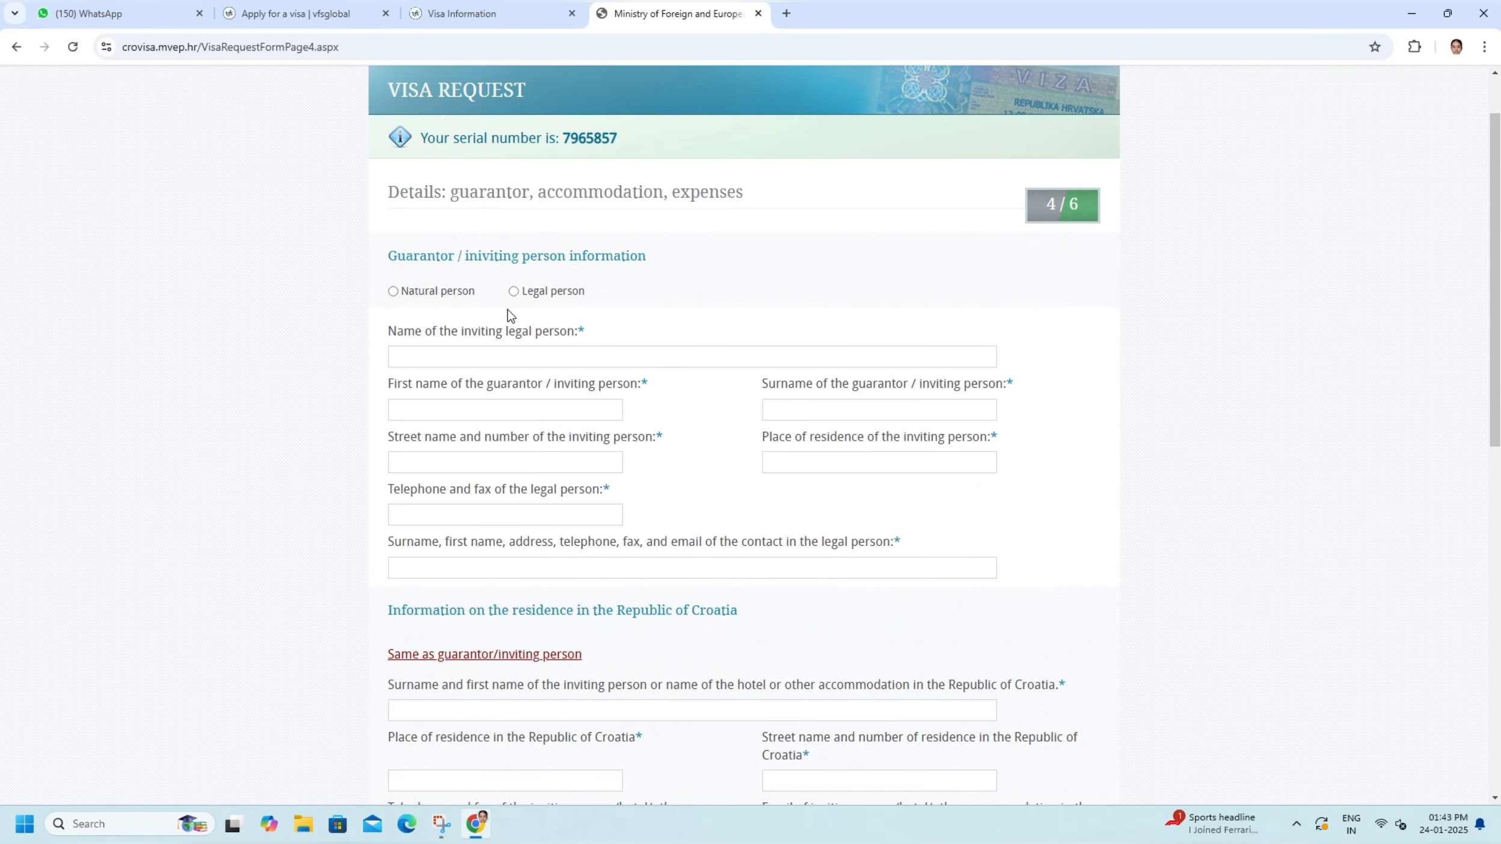
- Set the guarantor type to Legal person and enter SERBECIC ASAS D.O.O as the name of the inviting legal person
scroll(636, 331, down, 1)
scroll(404, 236, up, 3)
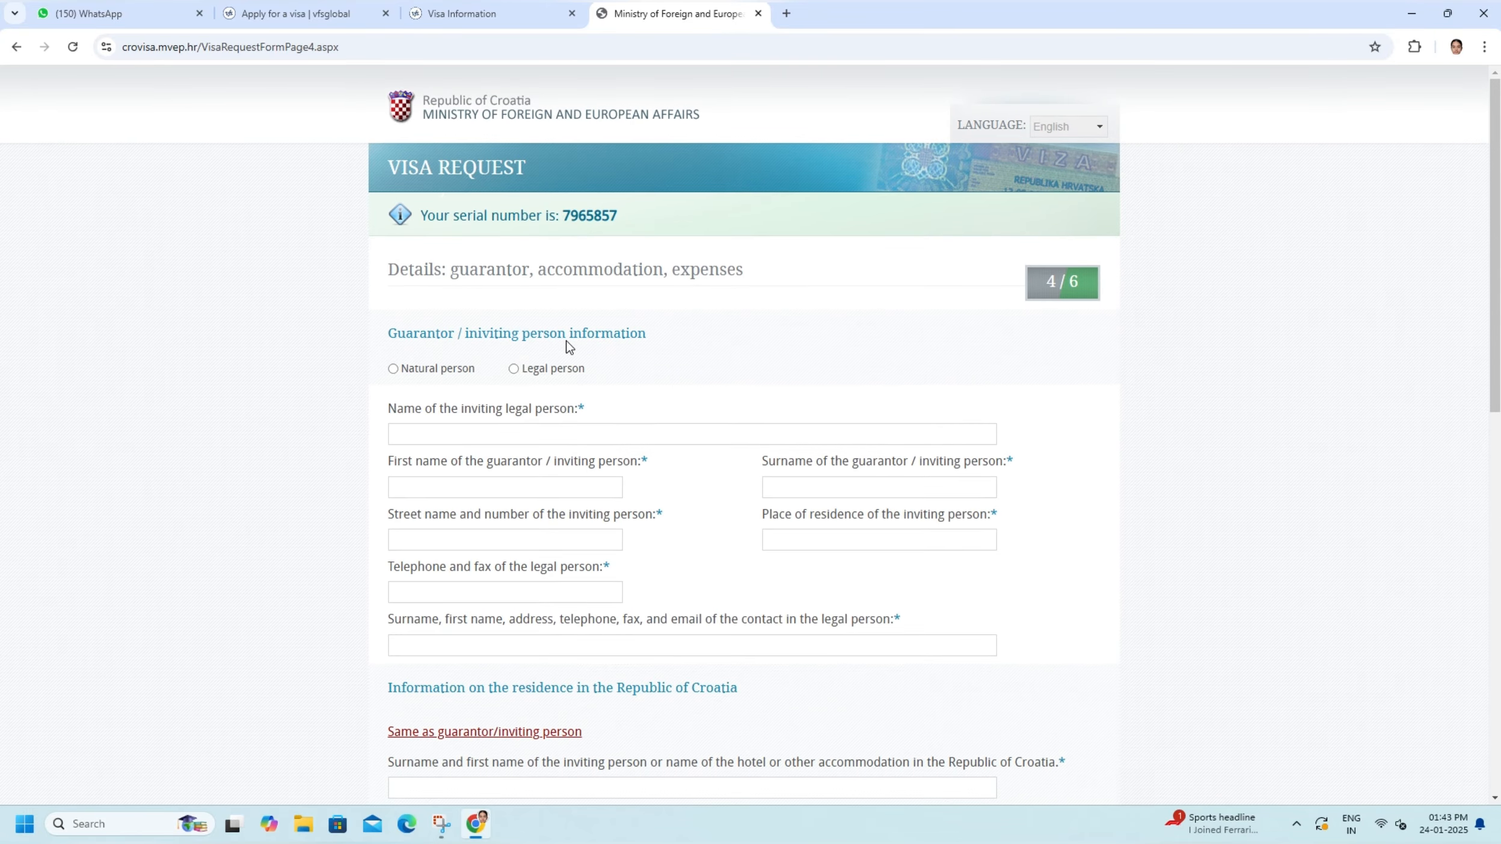
scroll(567, 341, down, 2)
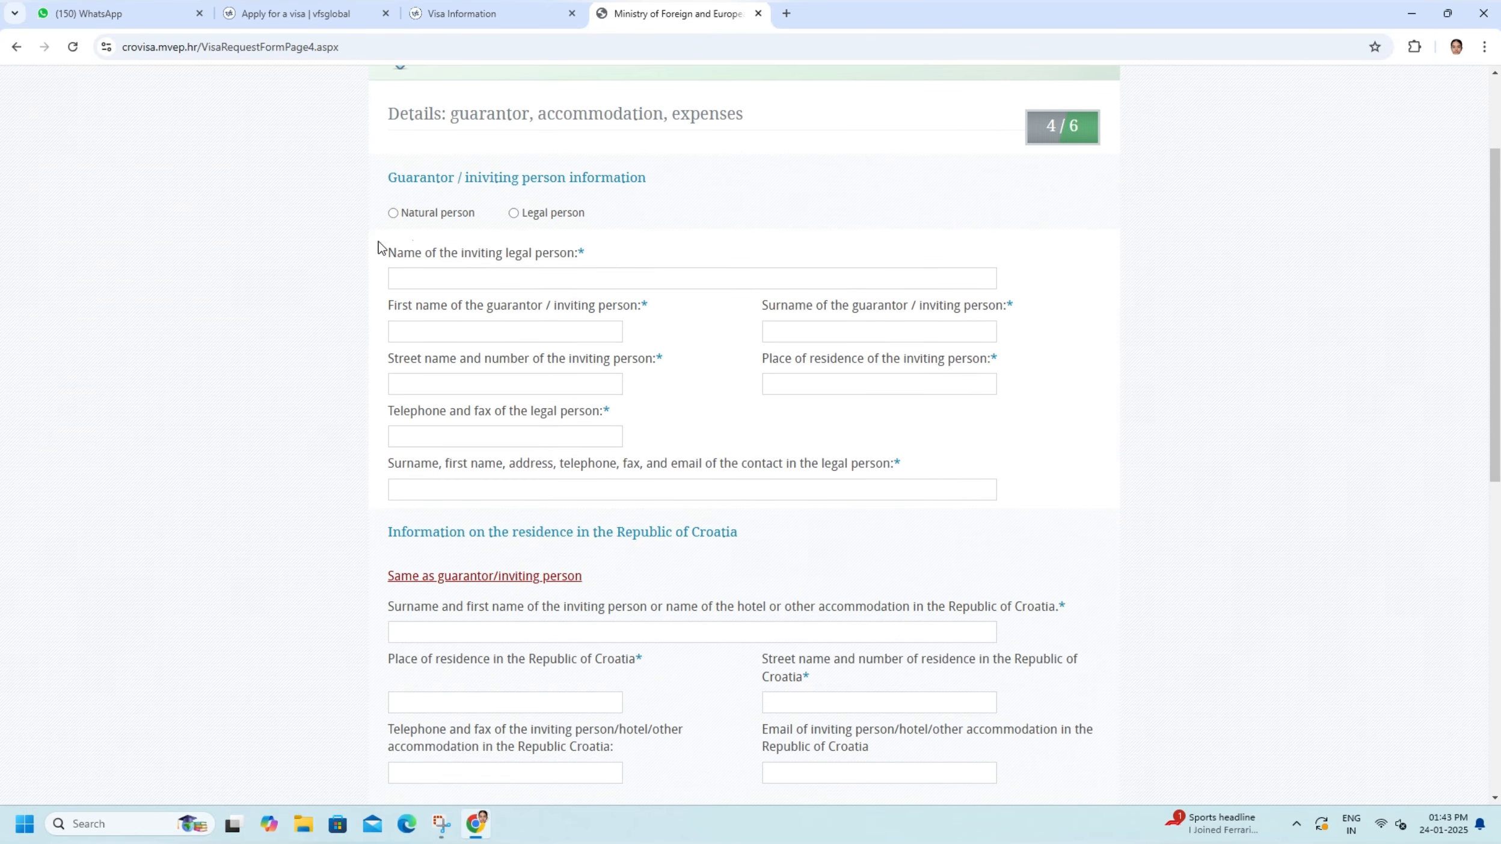
click(514, 215)
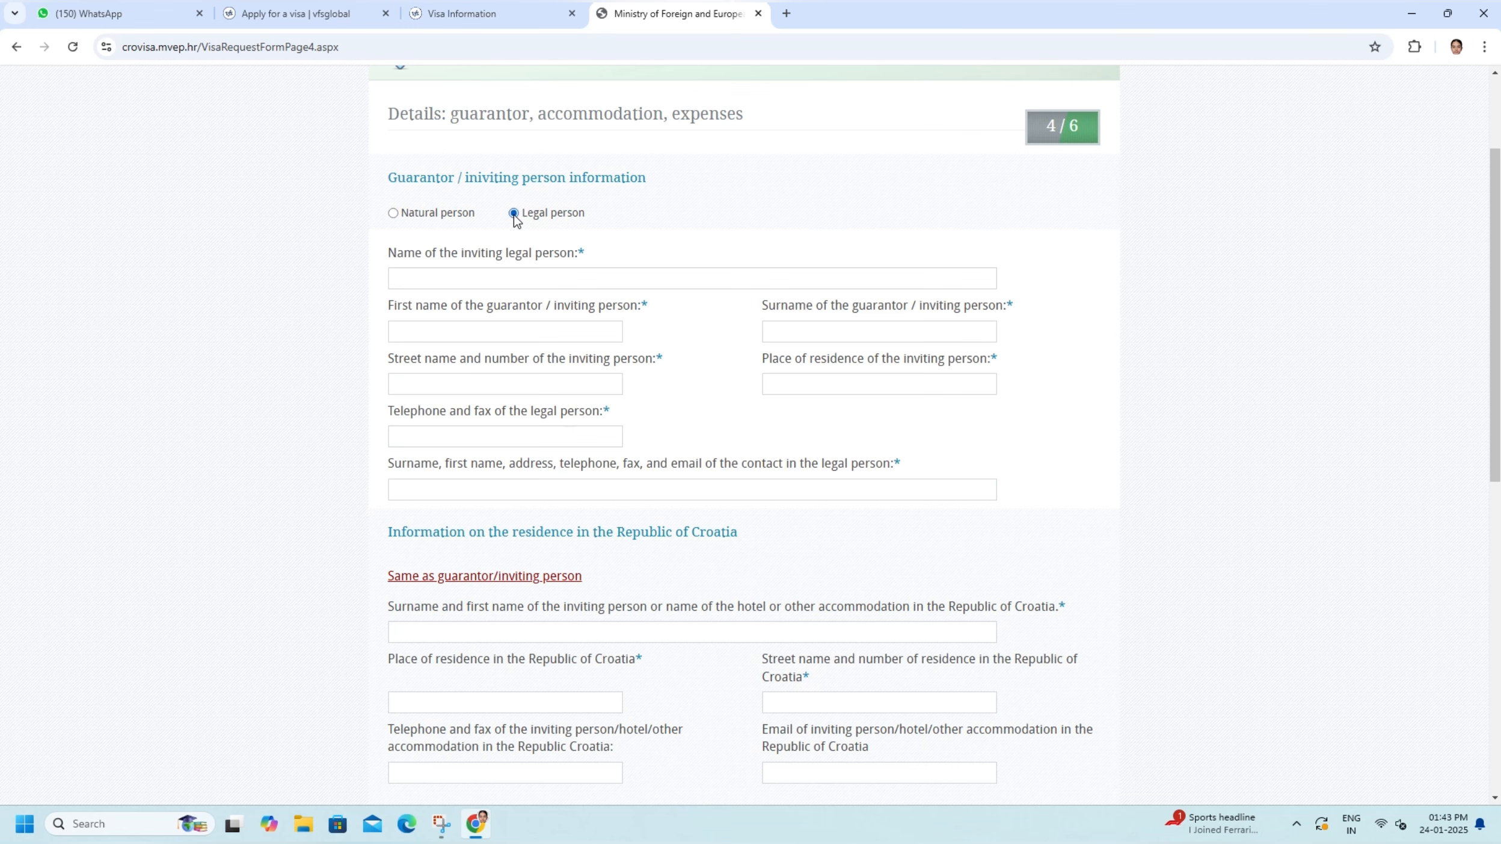
click(425, 280)
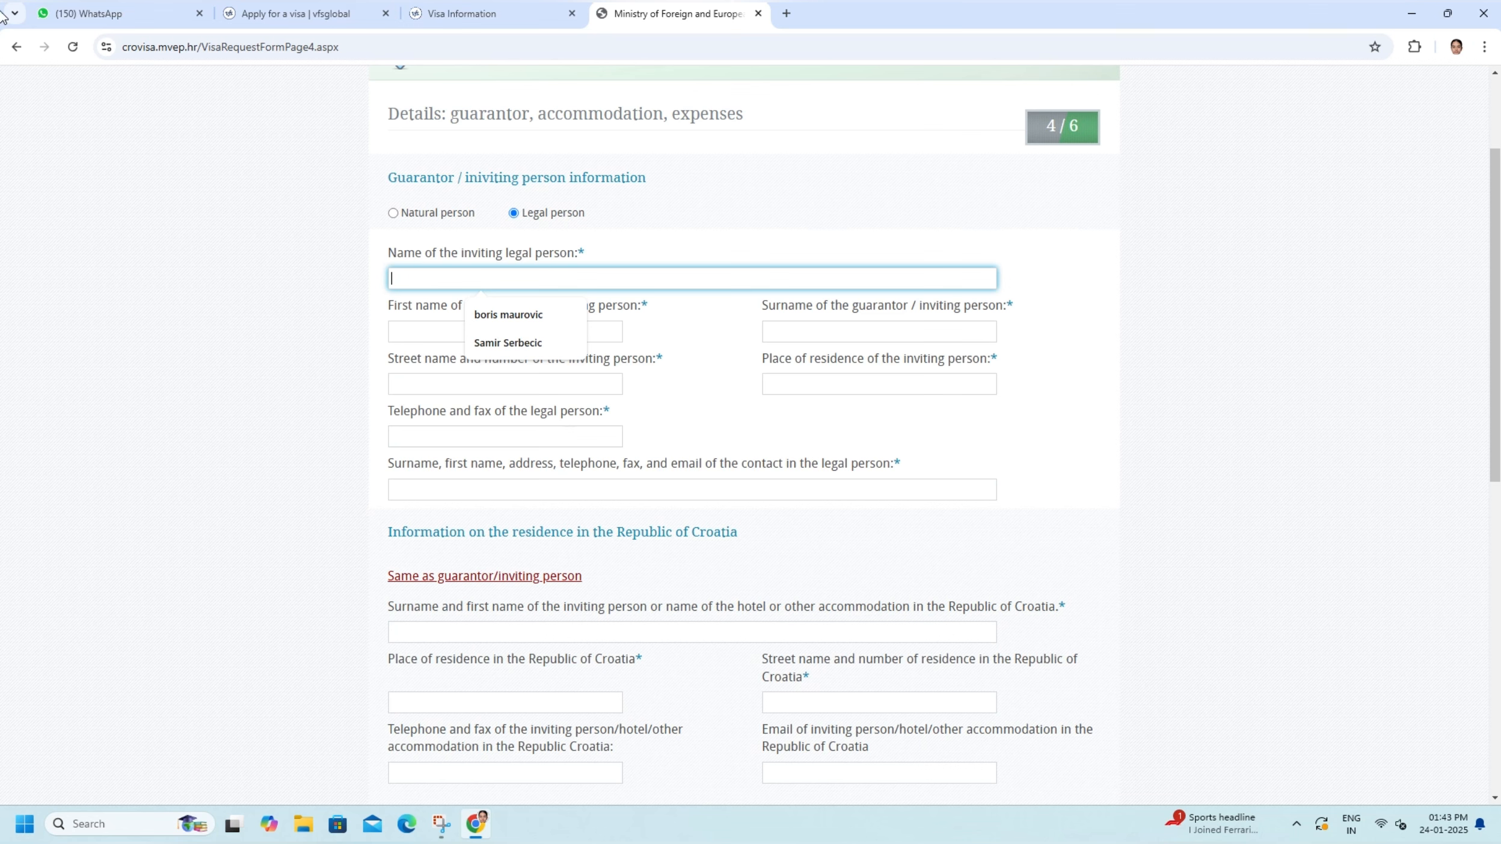
text(SER)
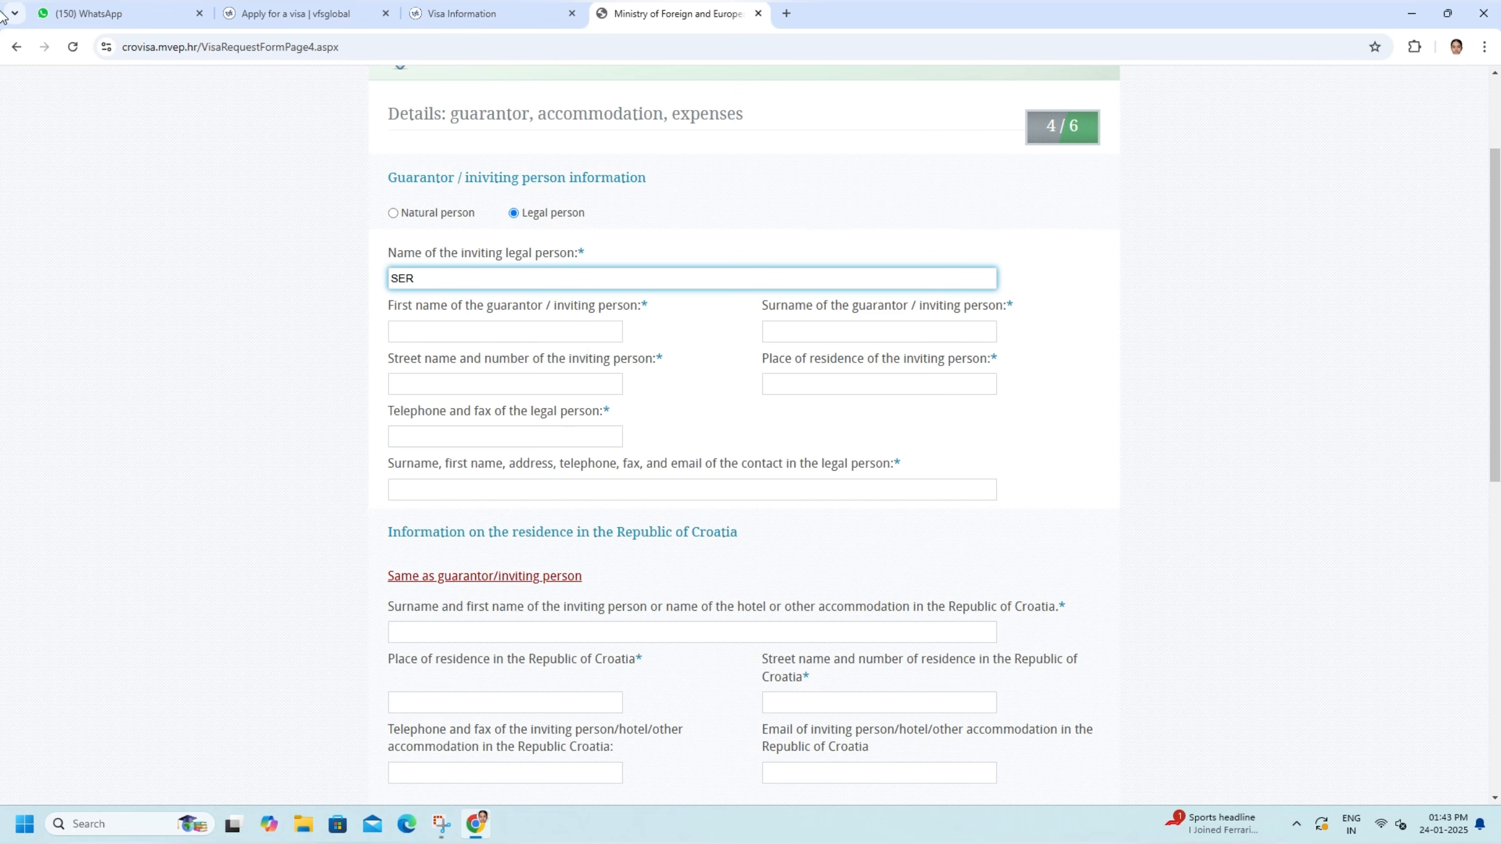
text(BECIC ASAS D.O.O)
- Enter the first name and surname of the guarantor / inviting person
click(426, 336)
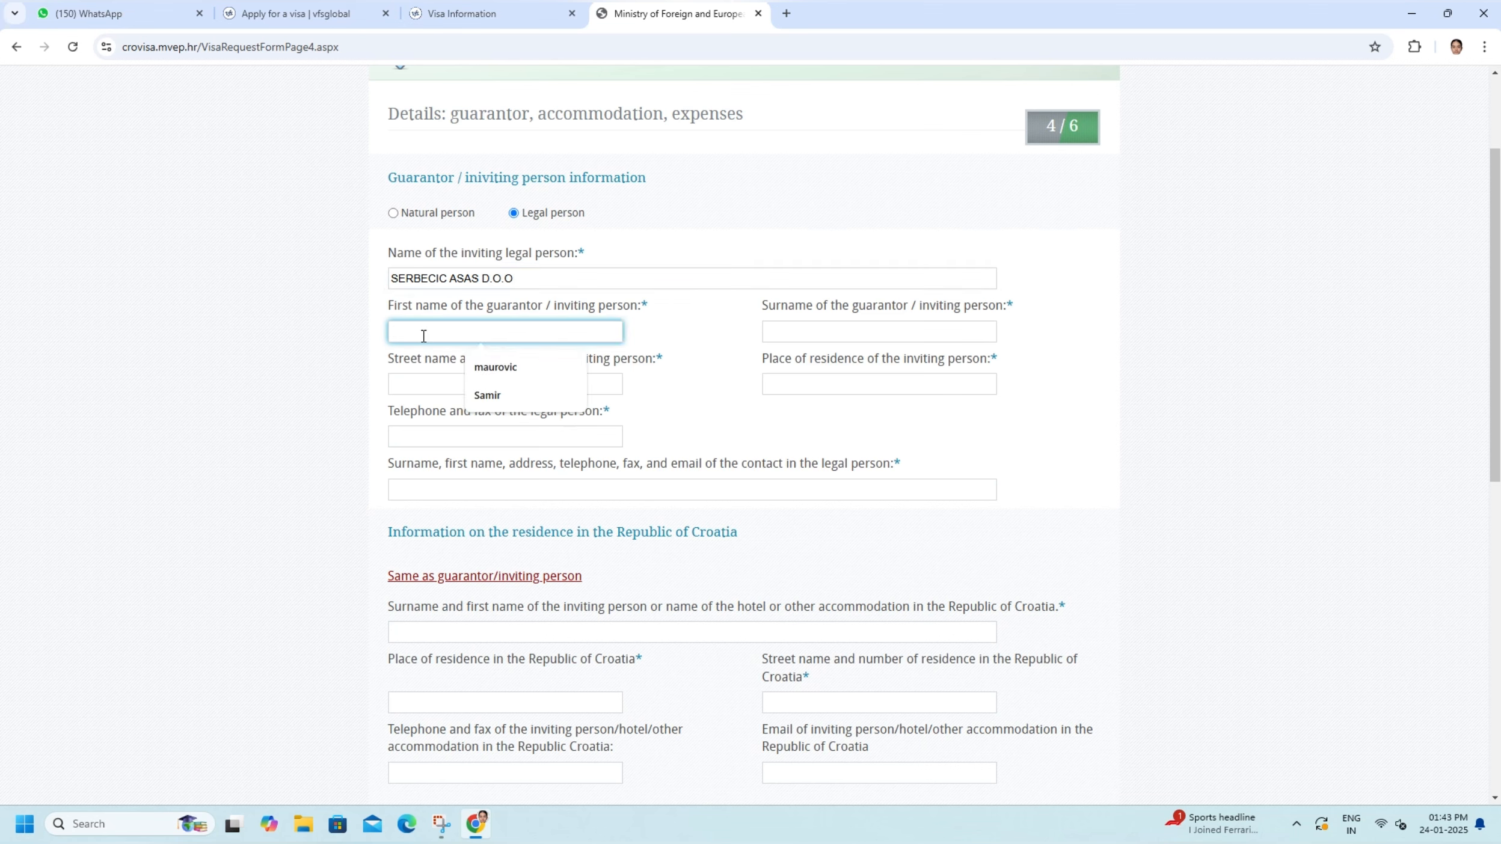
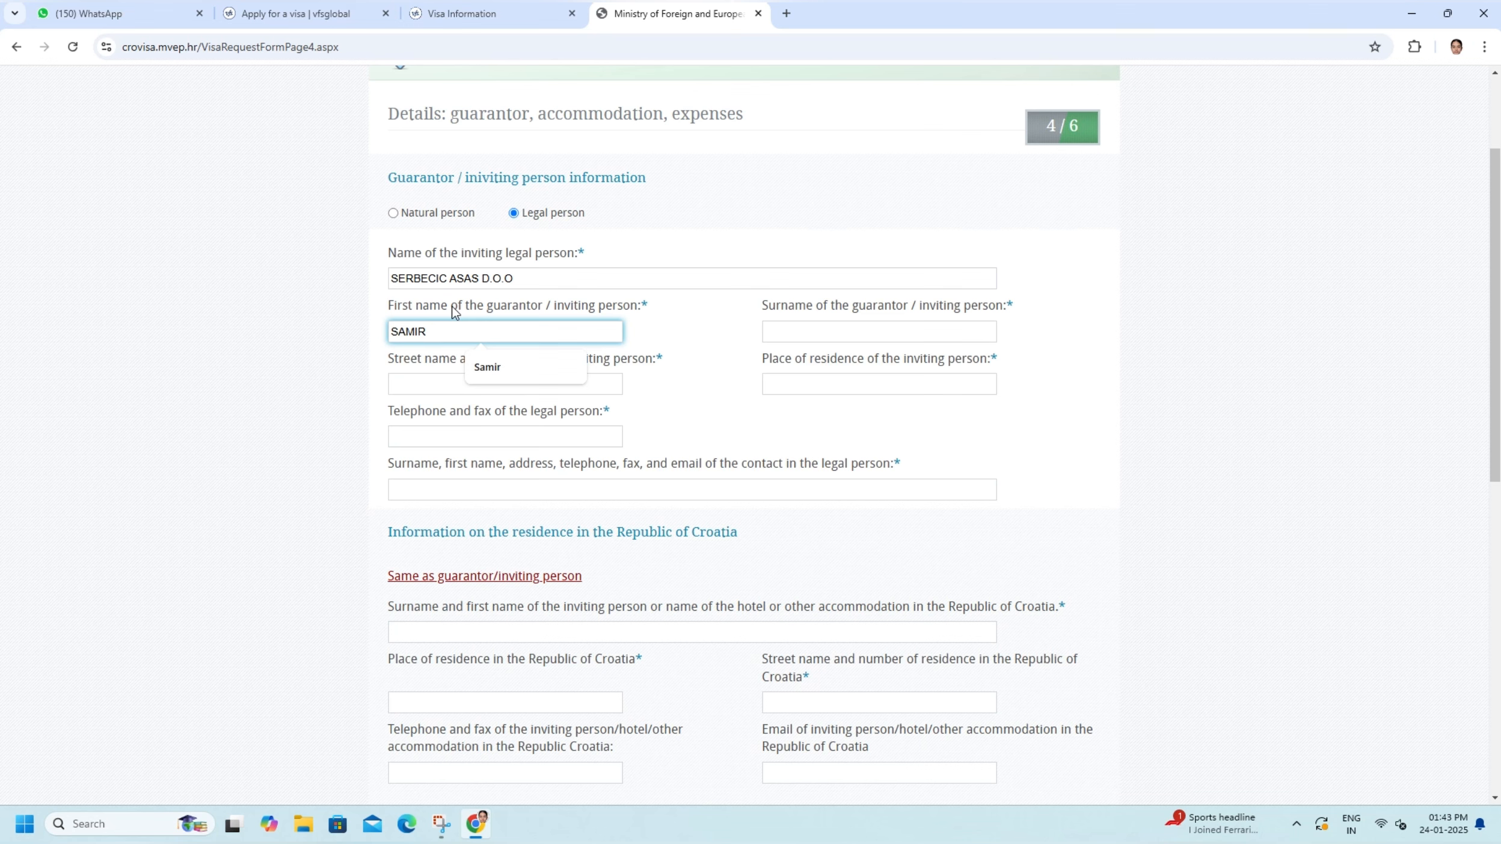
click(798, 333)
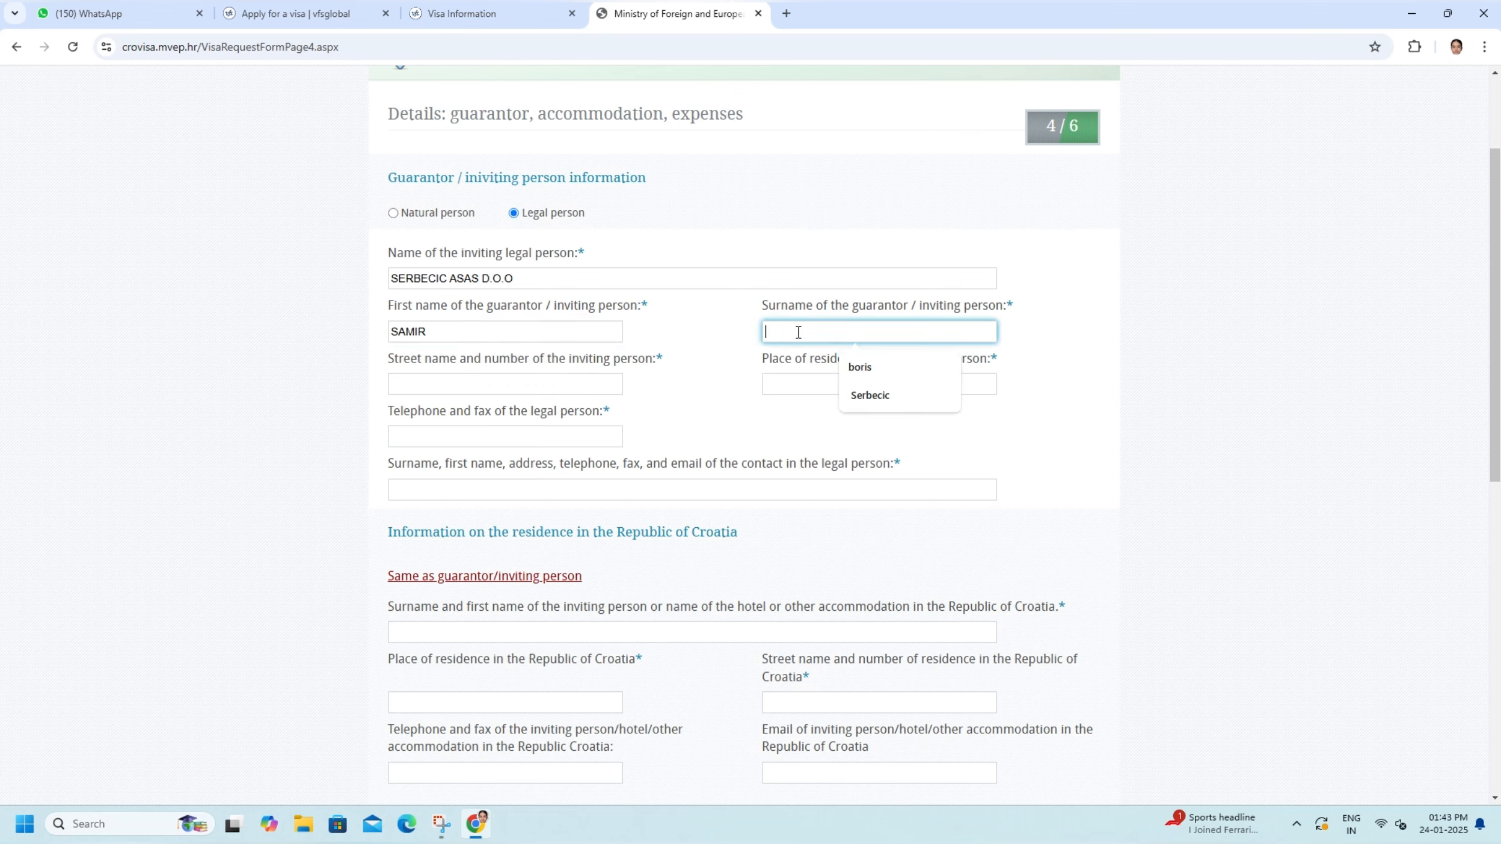
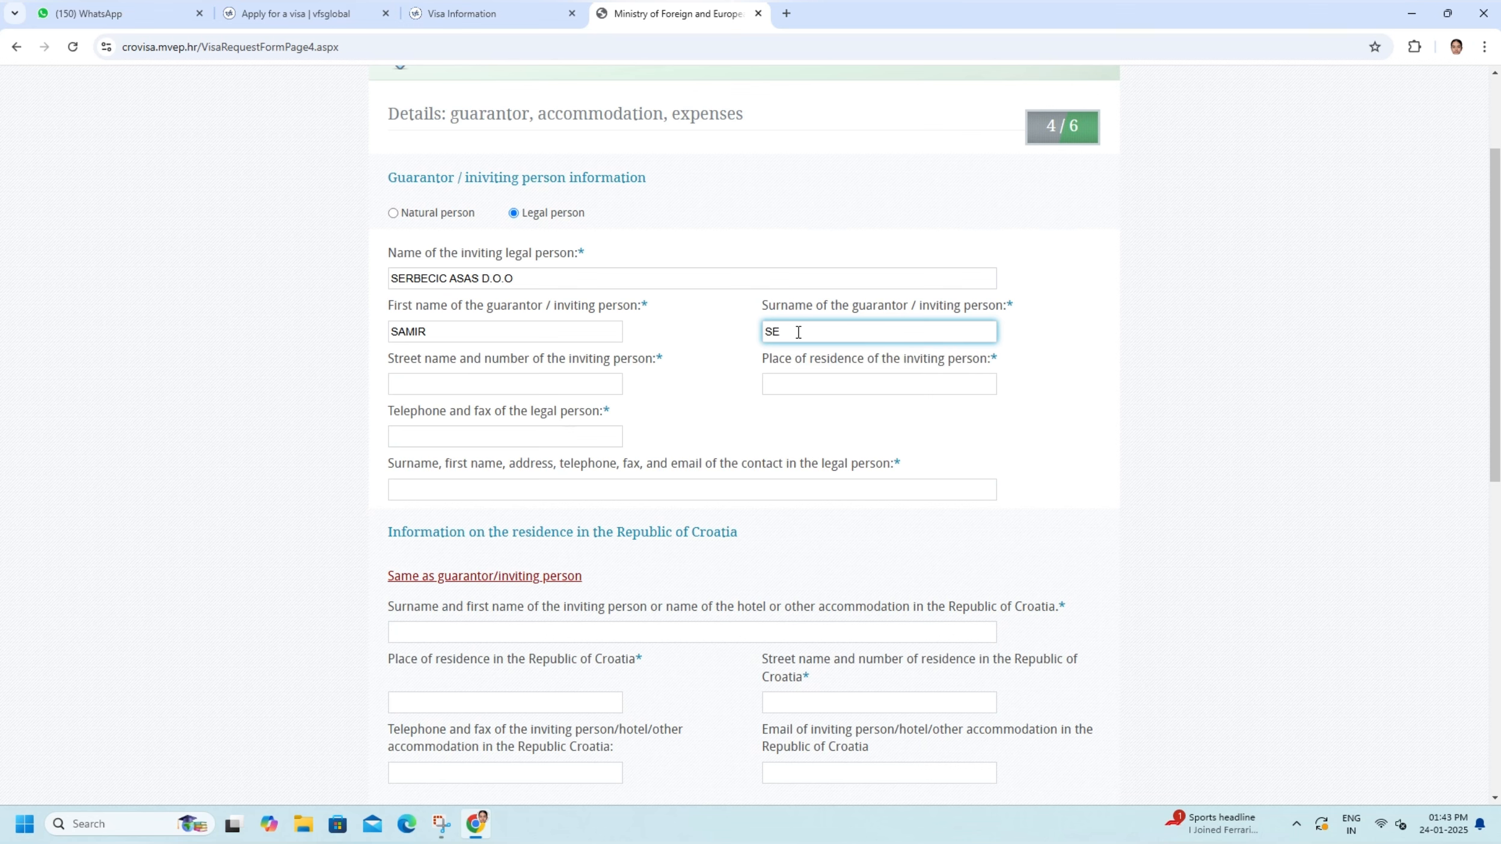
- Fill in the inviting person's street name and number, and enter ZAGREB as the place of residence
click(543, 382)
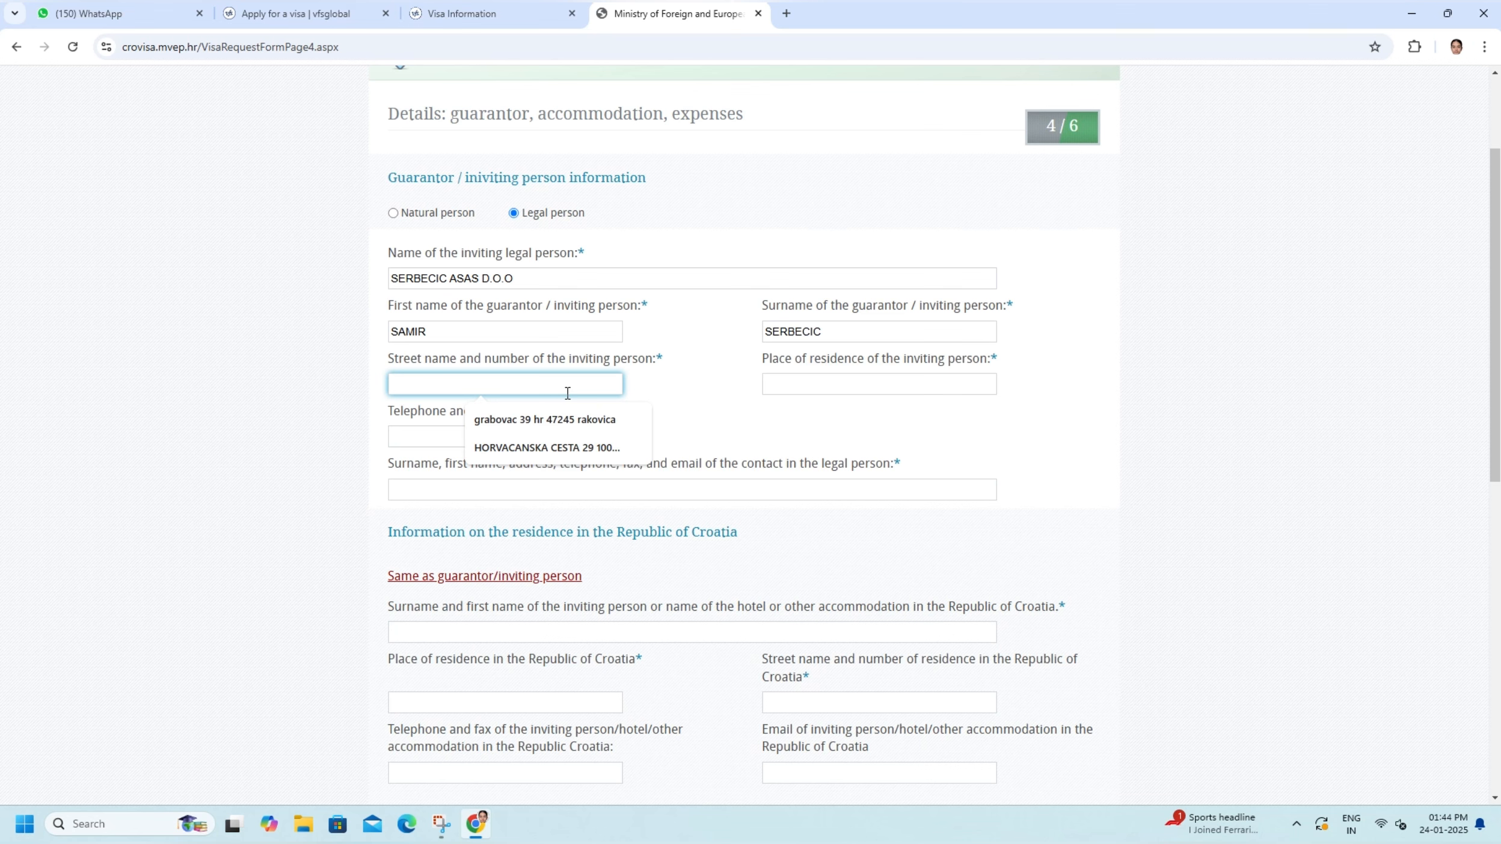
click(548, 448)
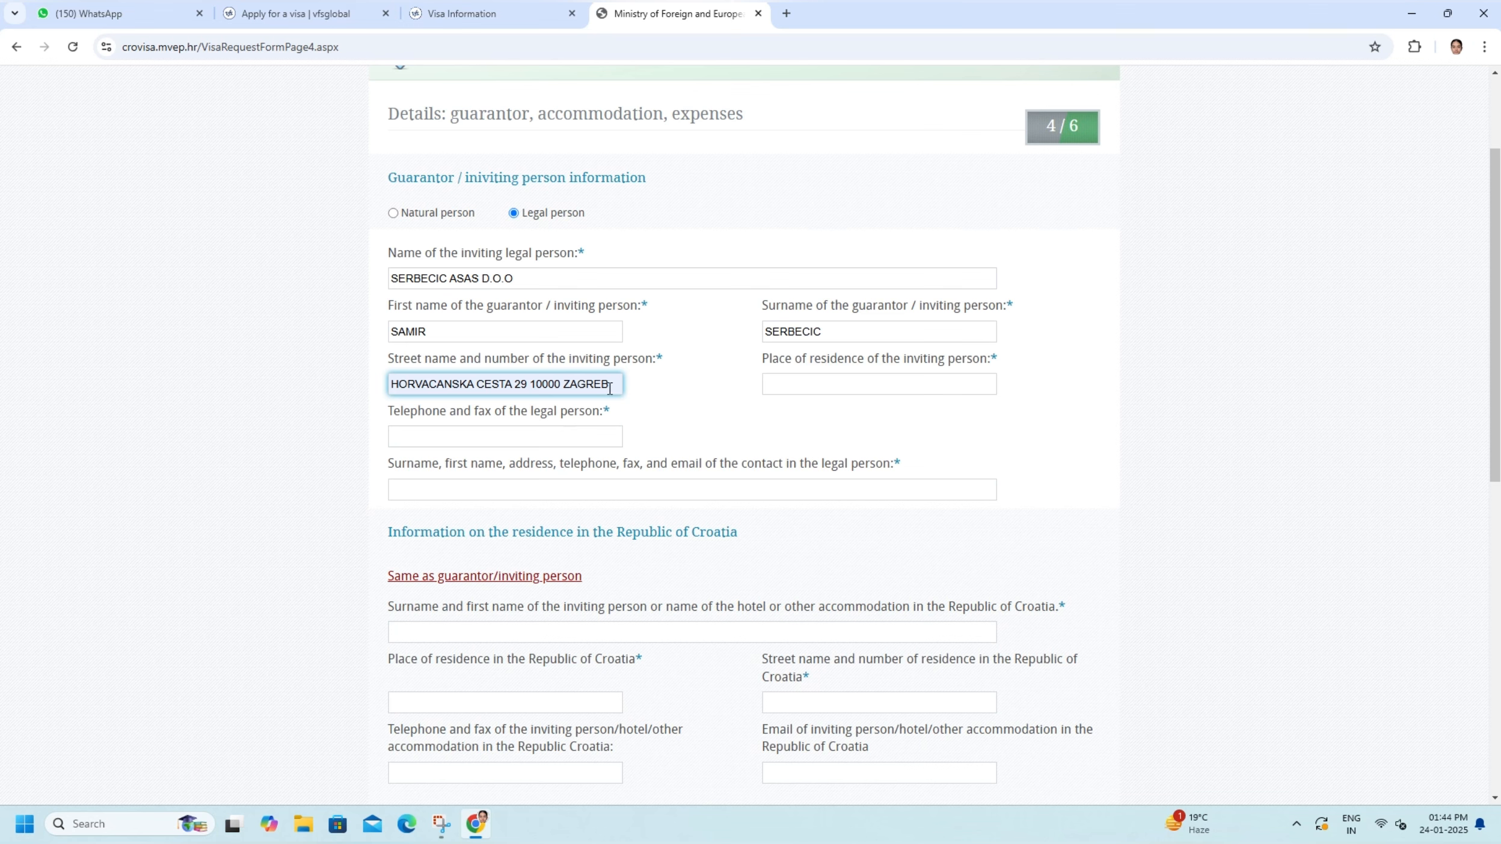
click(837, 387)
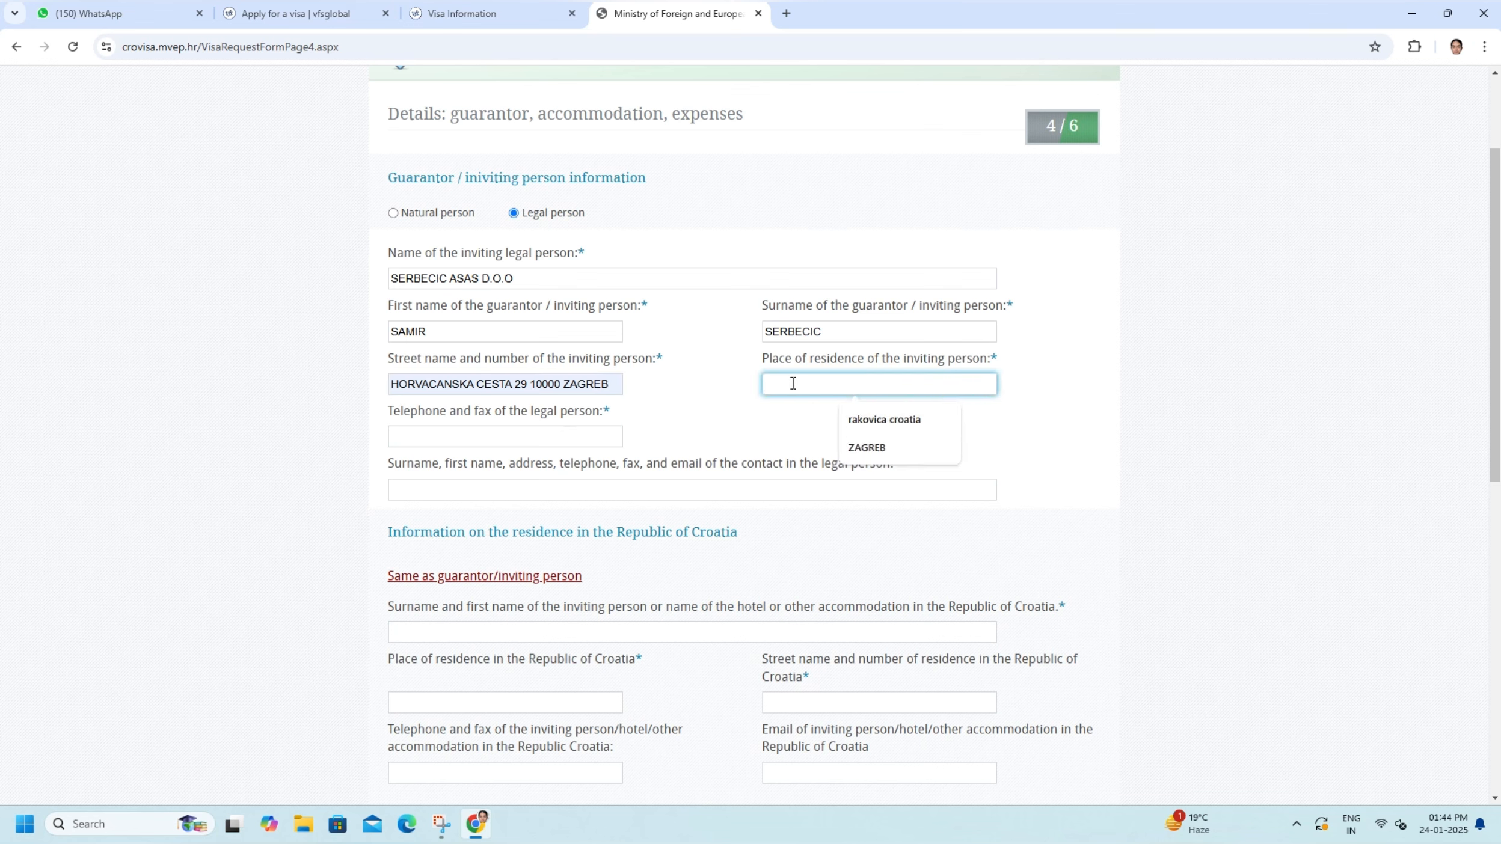
text(ZAGREB)
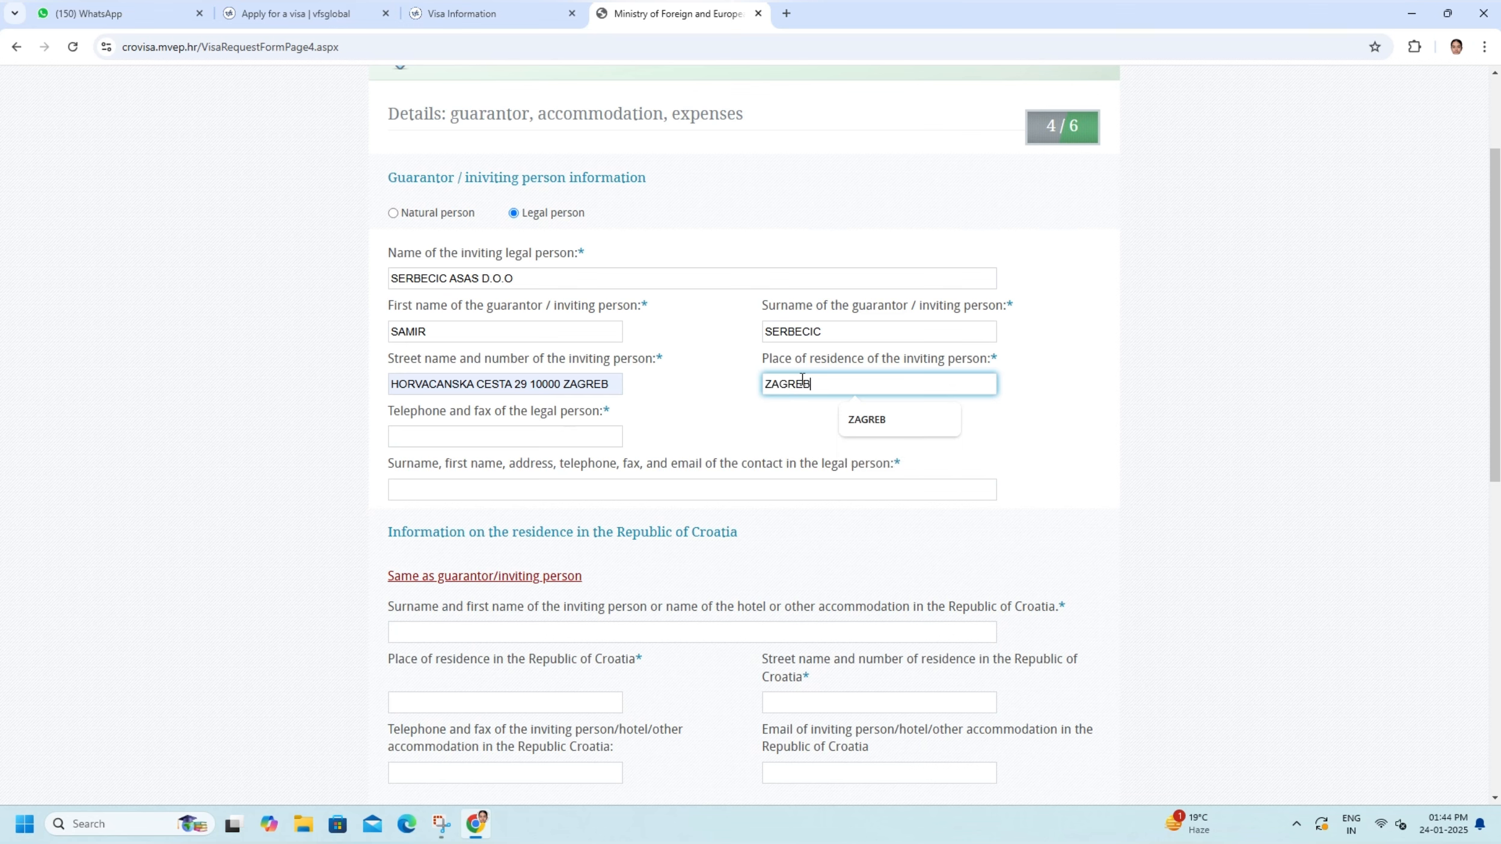
- Fill in the legal person's telephone number and the contact's combined name, address and telephone details using the saved entries
click(456, 437)
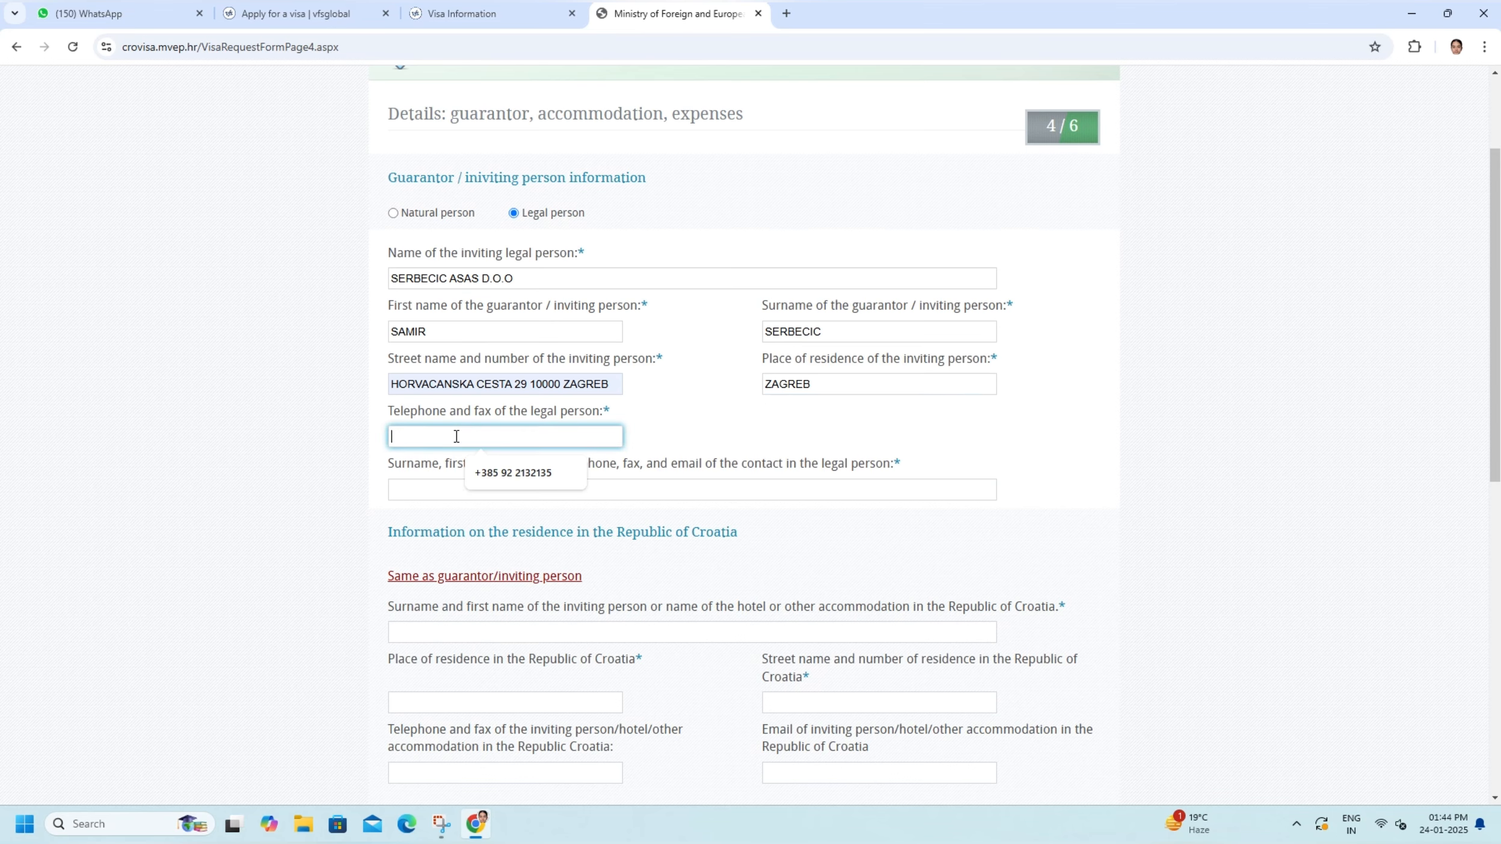
click(507, 475)
scroll(508, 478, down, 2)
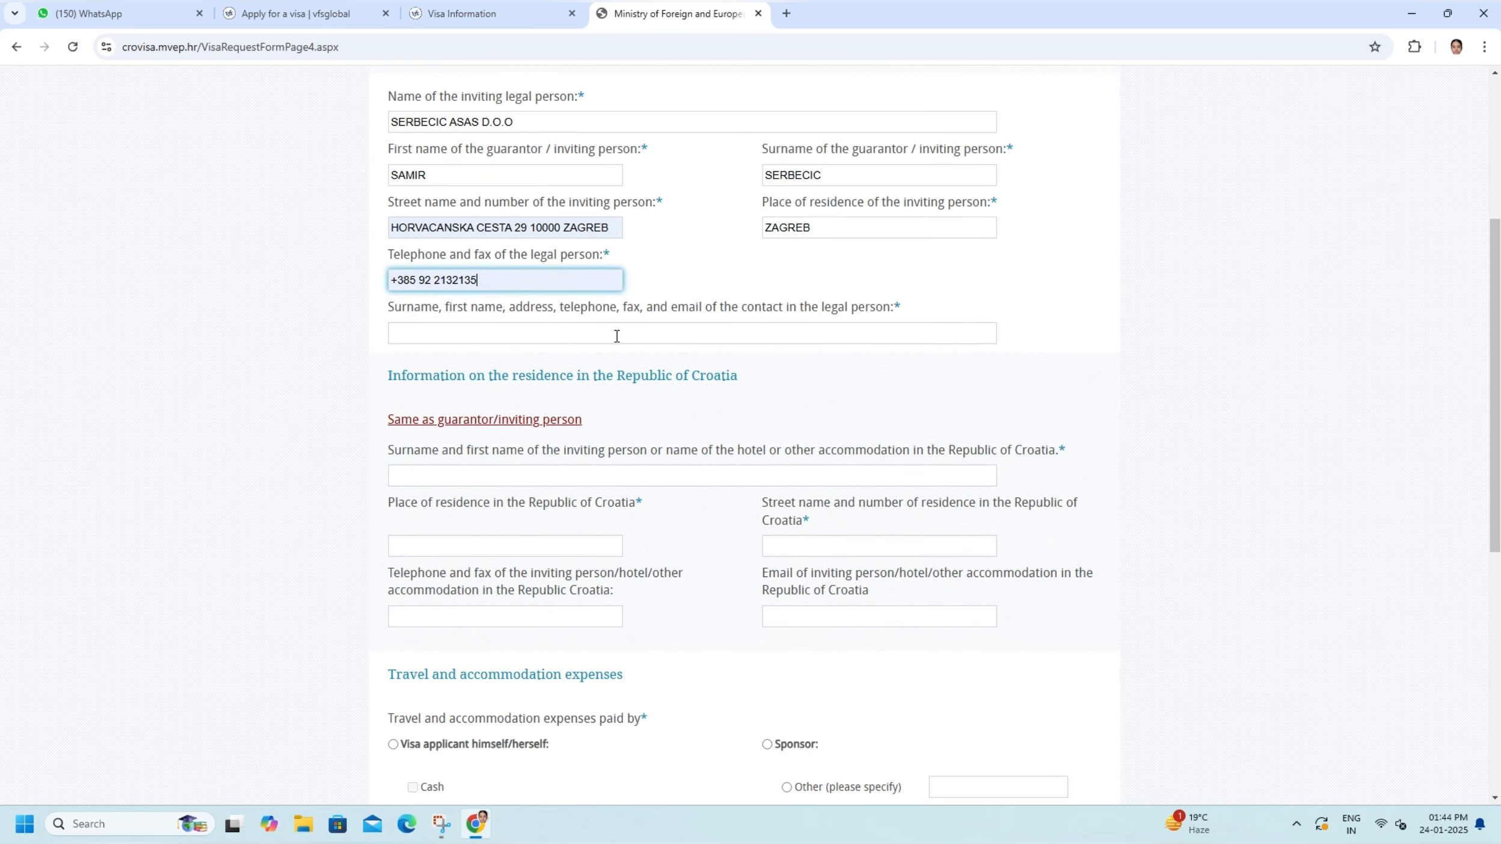
click(586, 338)
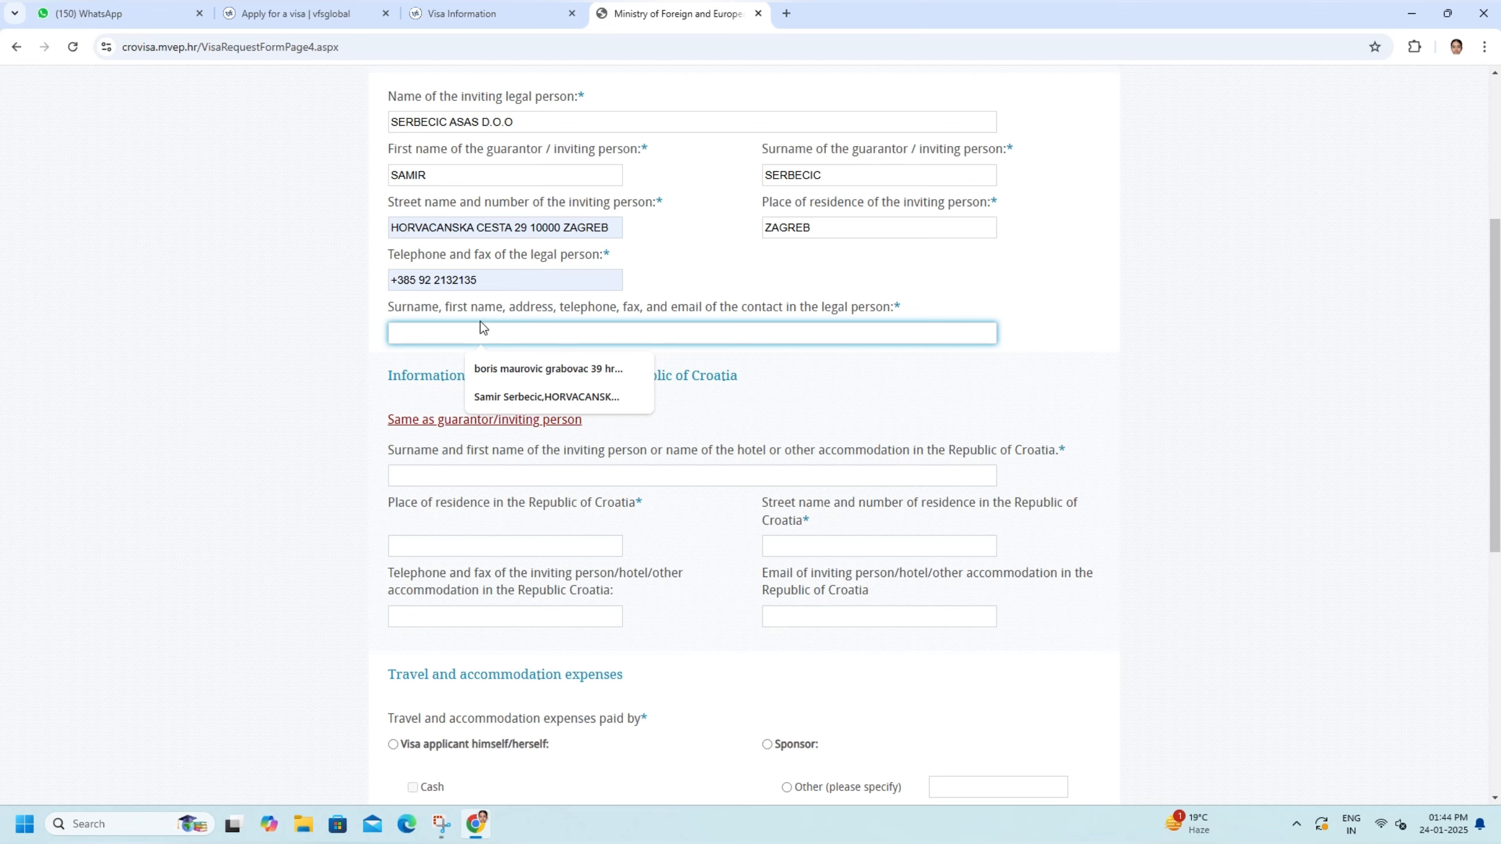
click(547, 398)
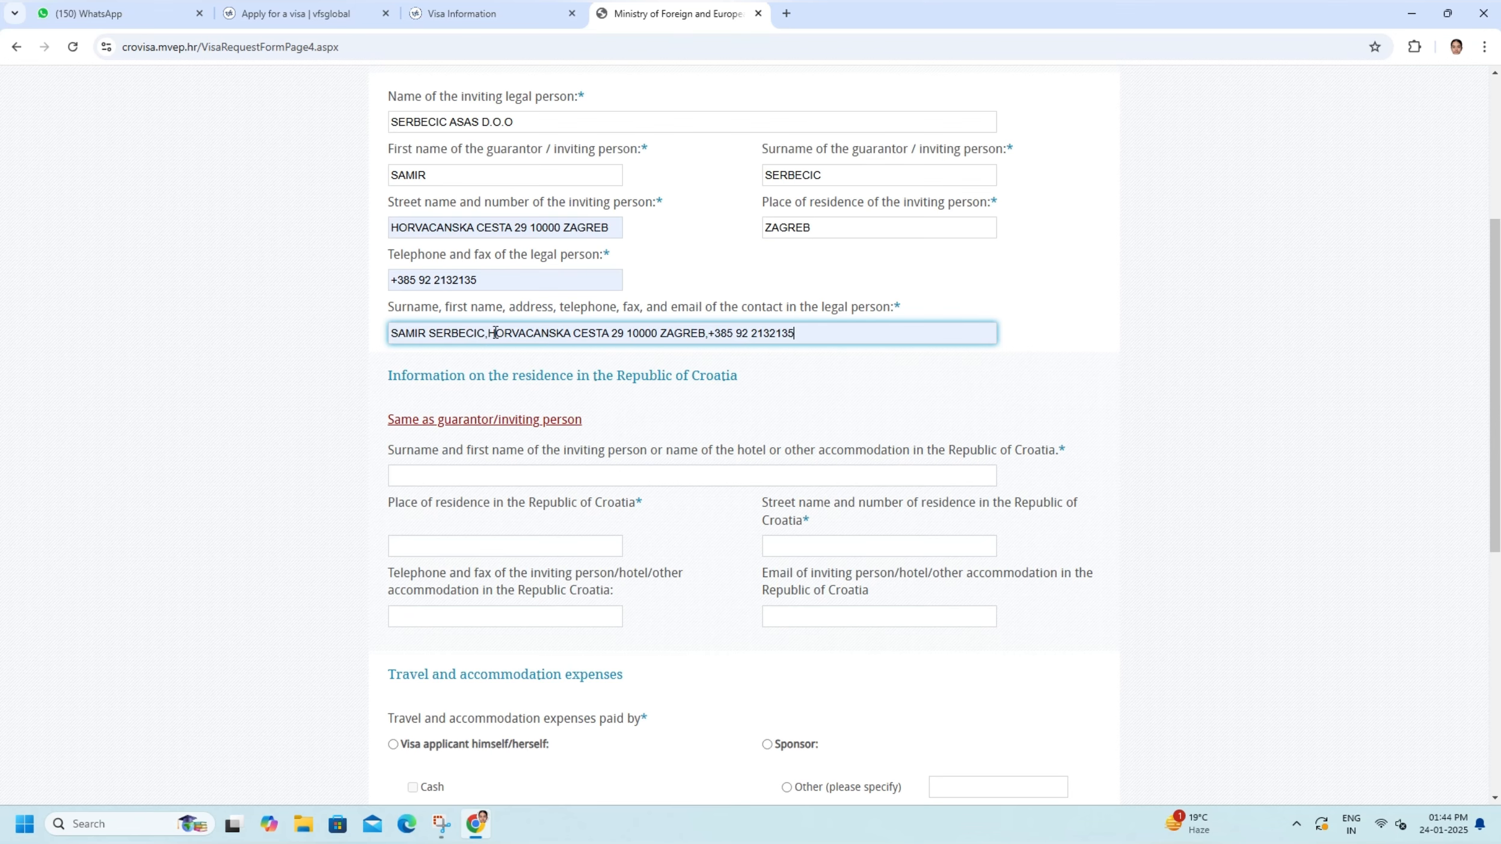
- Fill the information on the residence in the Republic of Croatia with the same details as the guarantor/inviting person
scroll(660, 345, down, 3)
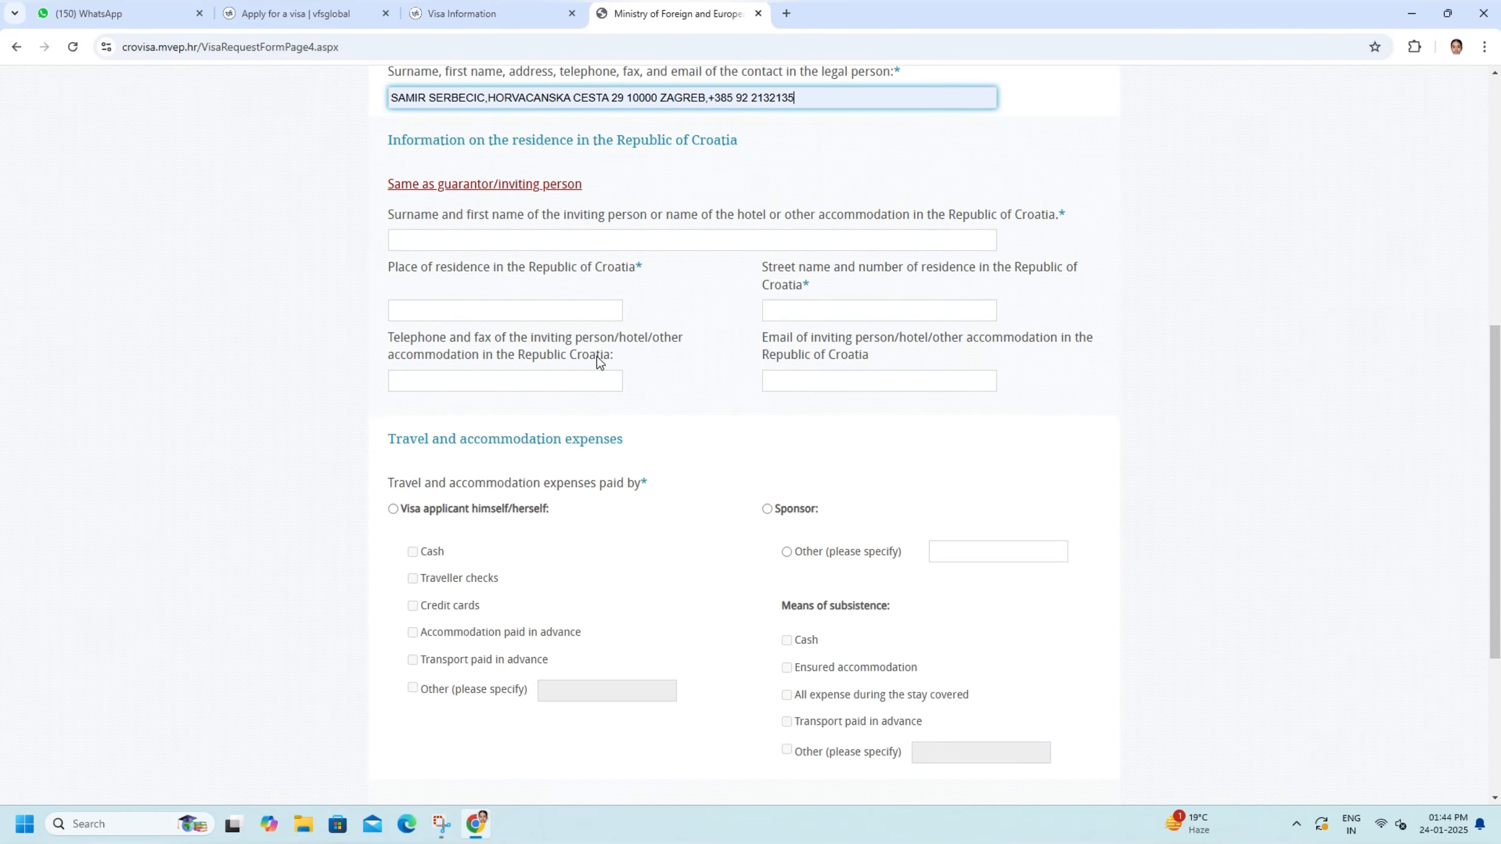
scroll(598, 361, down, 2)
scroll(599, 362, up, 4)
click(461, 343)
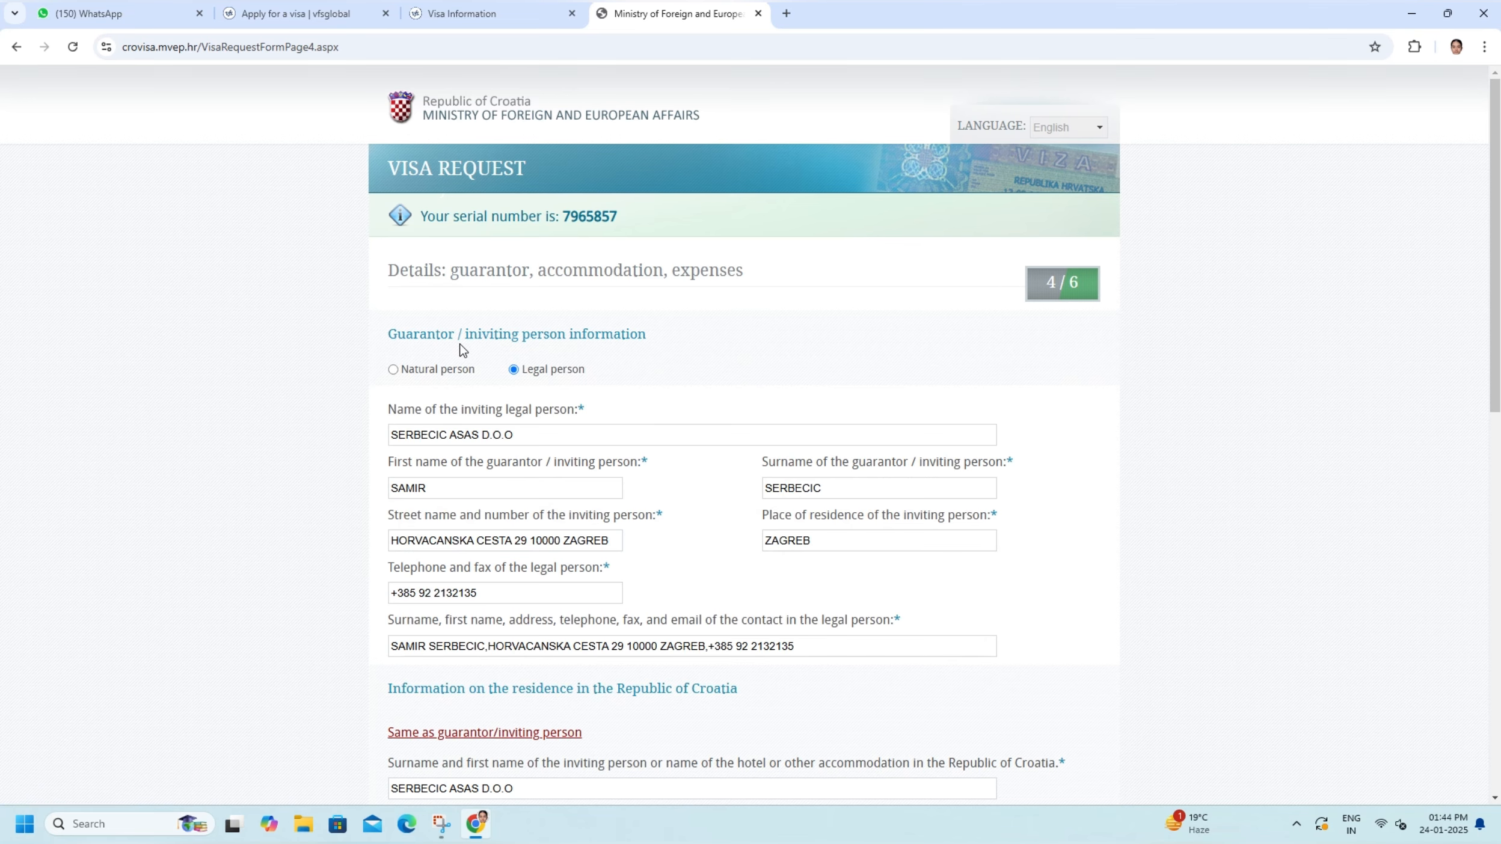
- Set expenses as paid by Sponsor with Ensured accommodation, All expense during the stay covered and Transport paid in advance, and save to continue
scroll(495, 407, down, 4)
scroll(565, 397, down, 4)
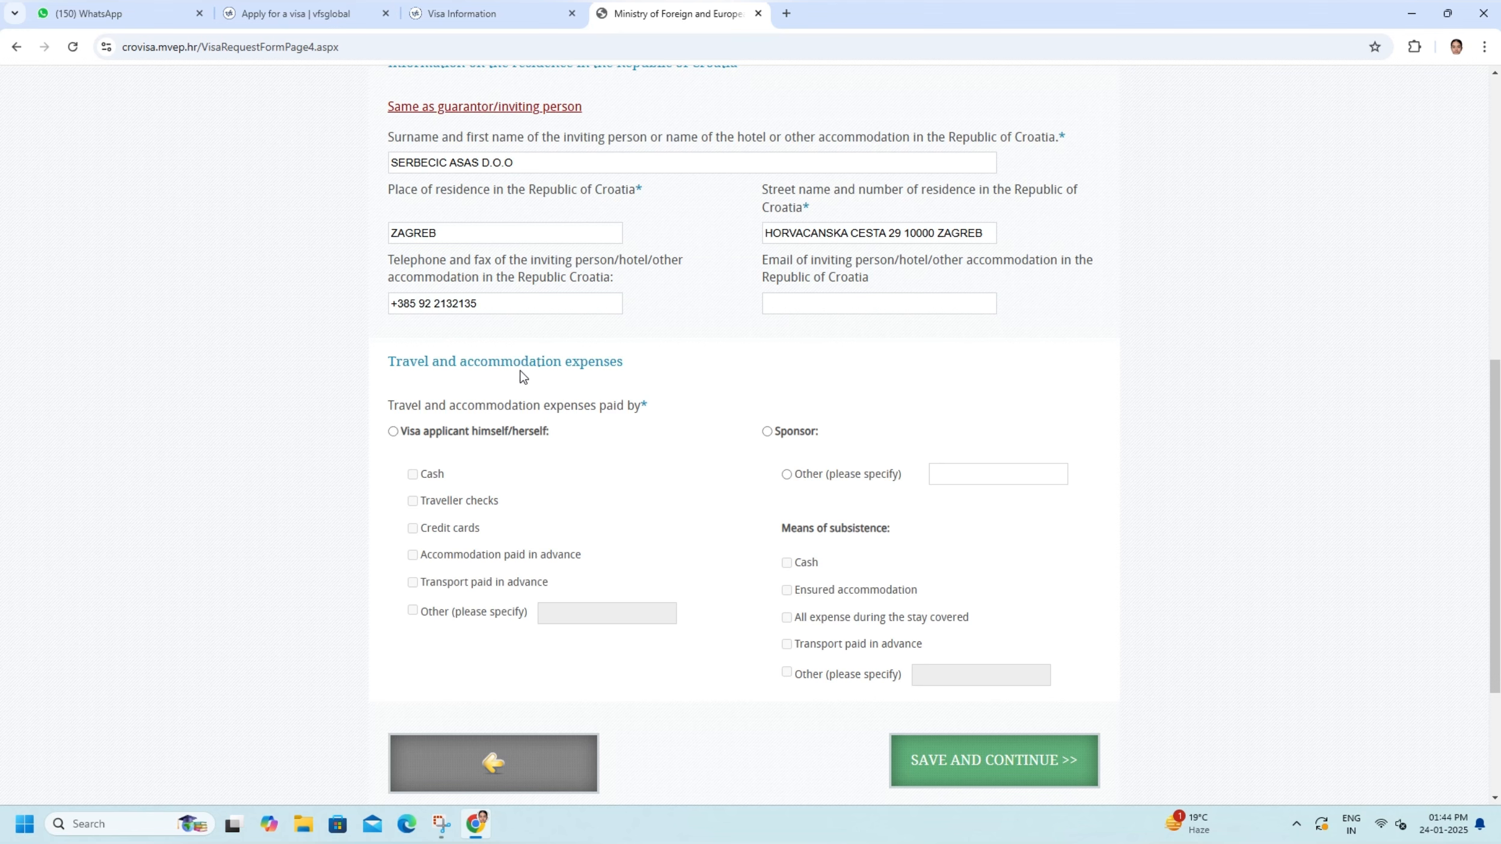
click(767, 432)
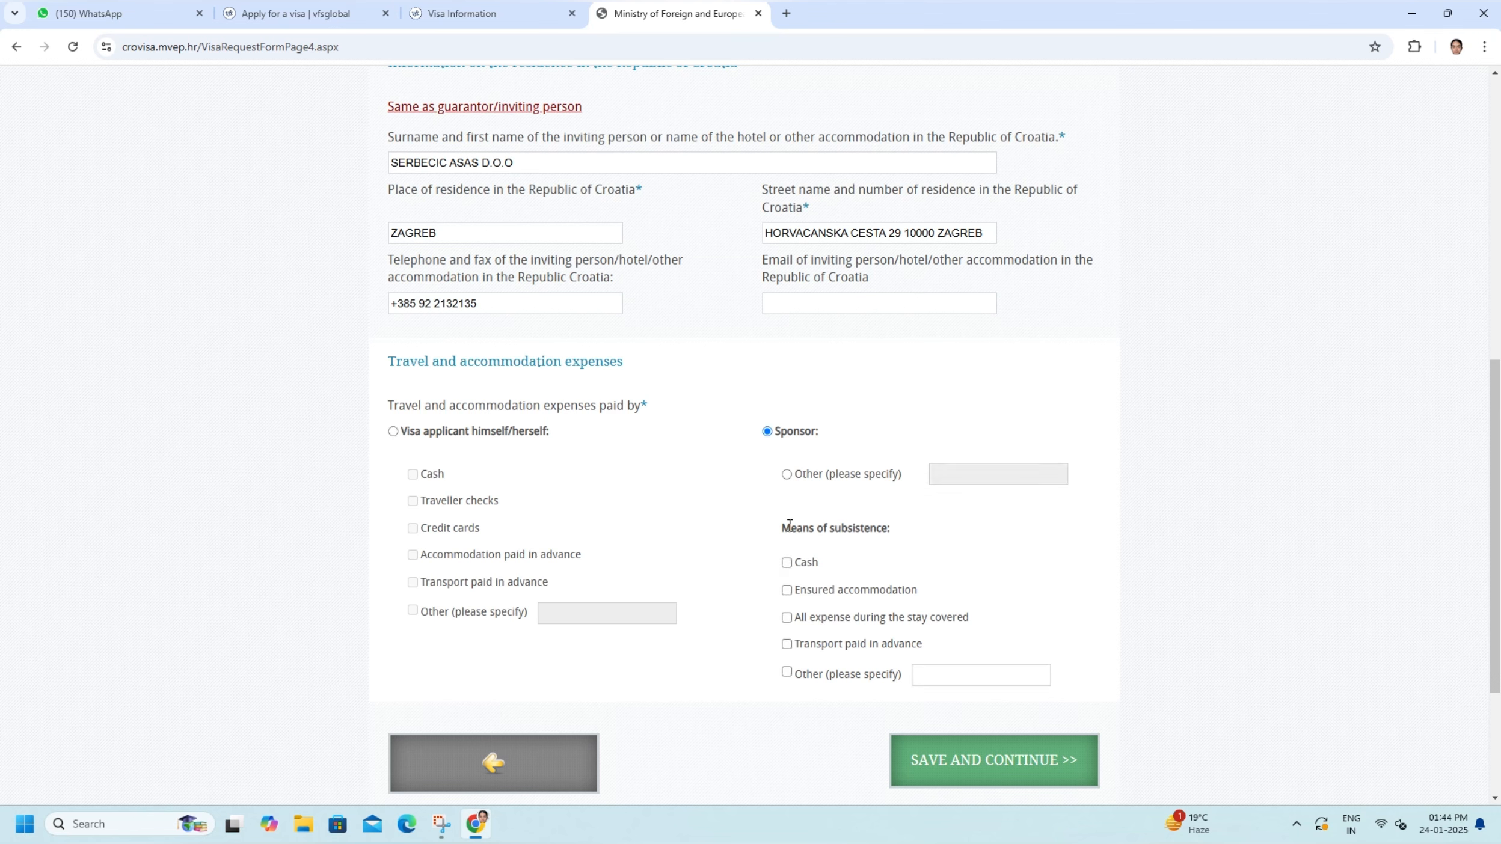
click(787, 591)
click(786, 619)
click(788, 646)
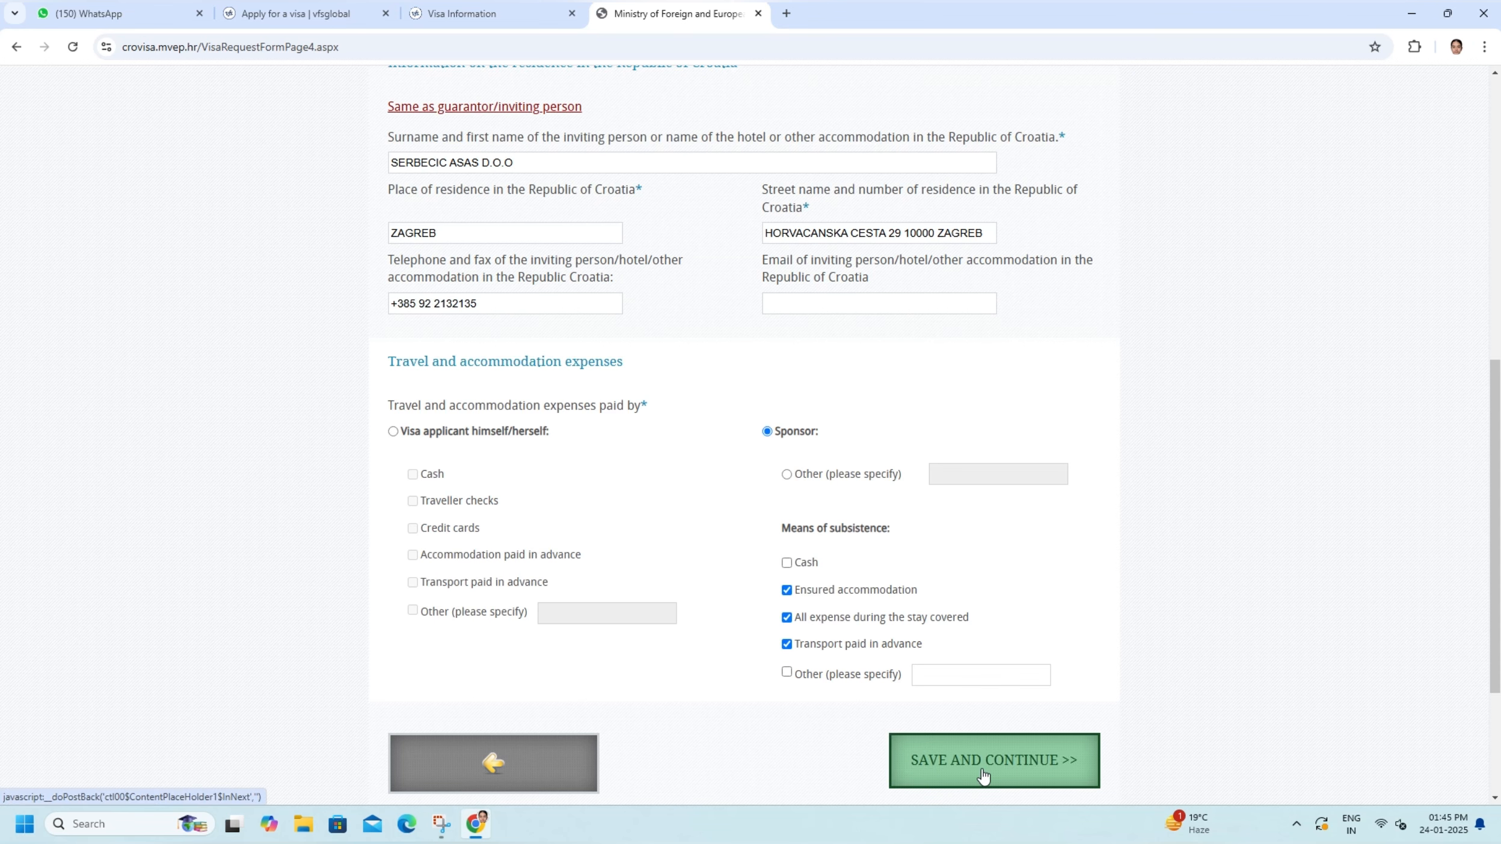
click(949, 771)
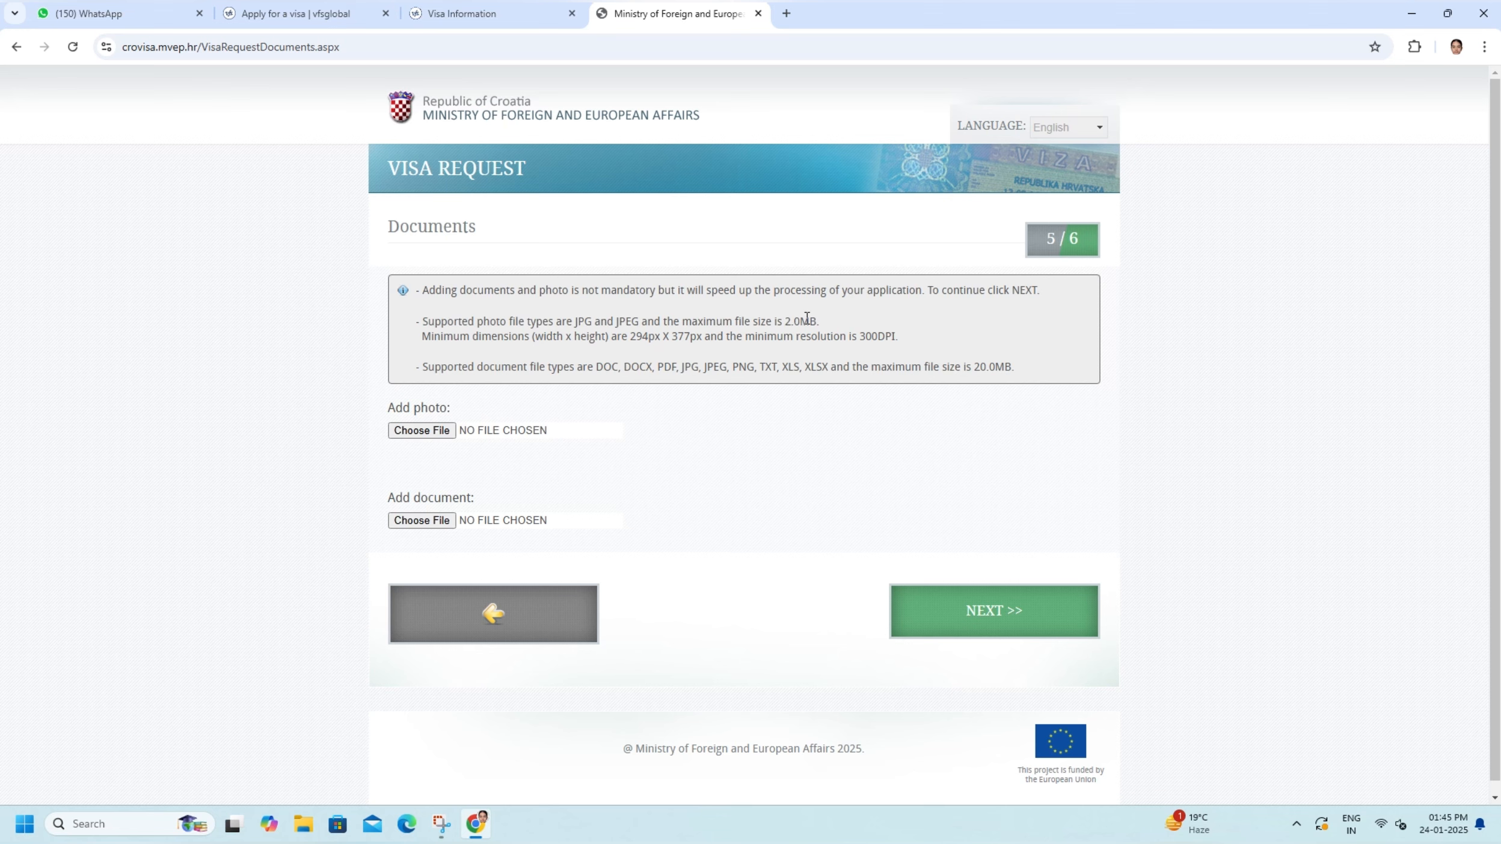
- Try to add the background-removed WhatsApp image from the Desktop as the applicant's photo
click(423, 431)
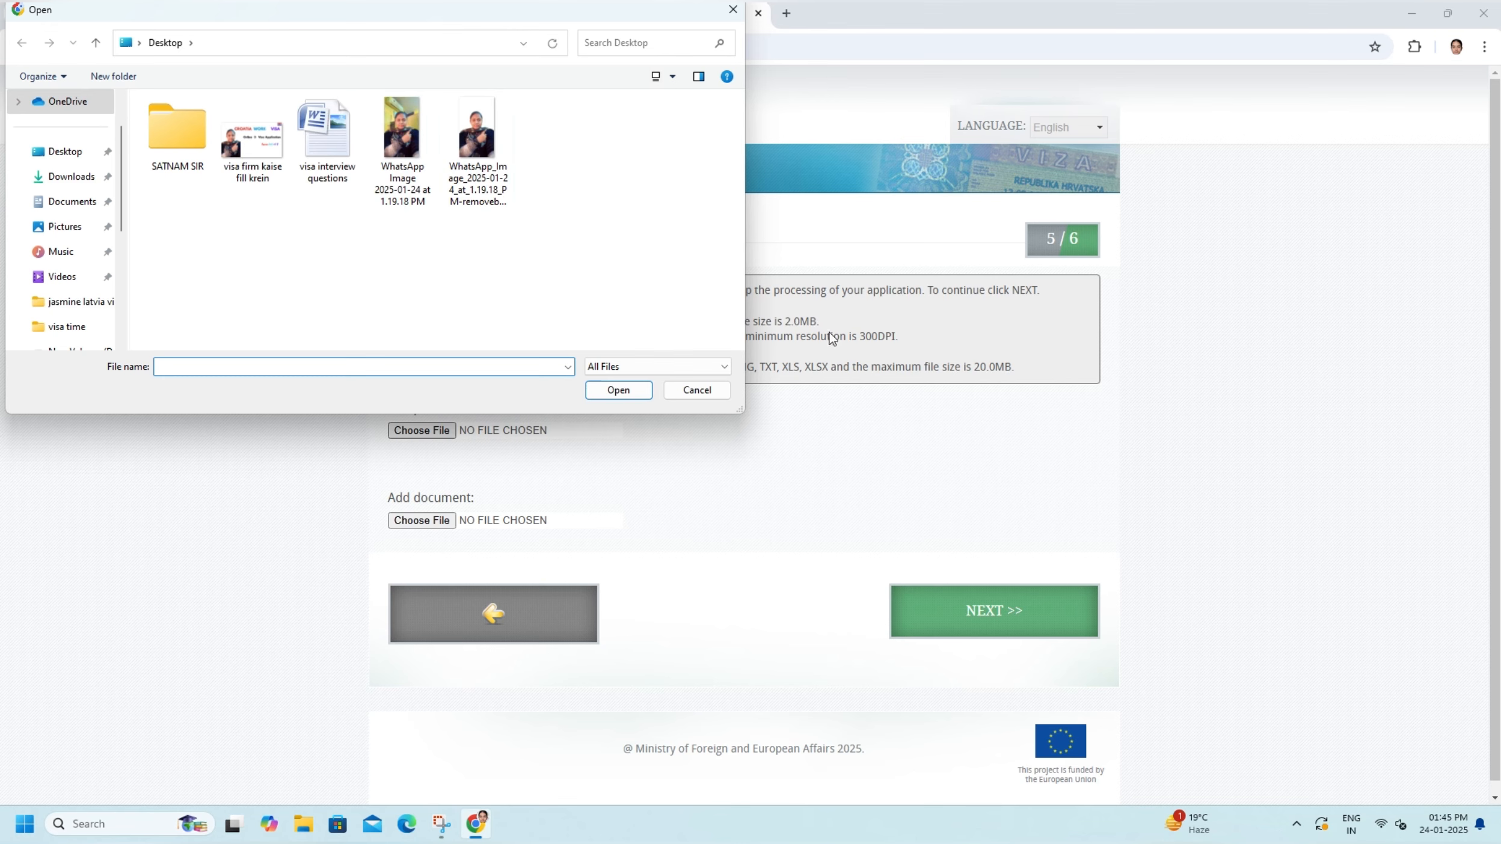
click(694, 390)
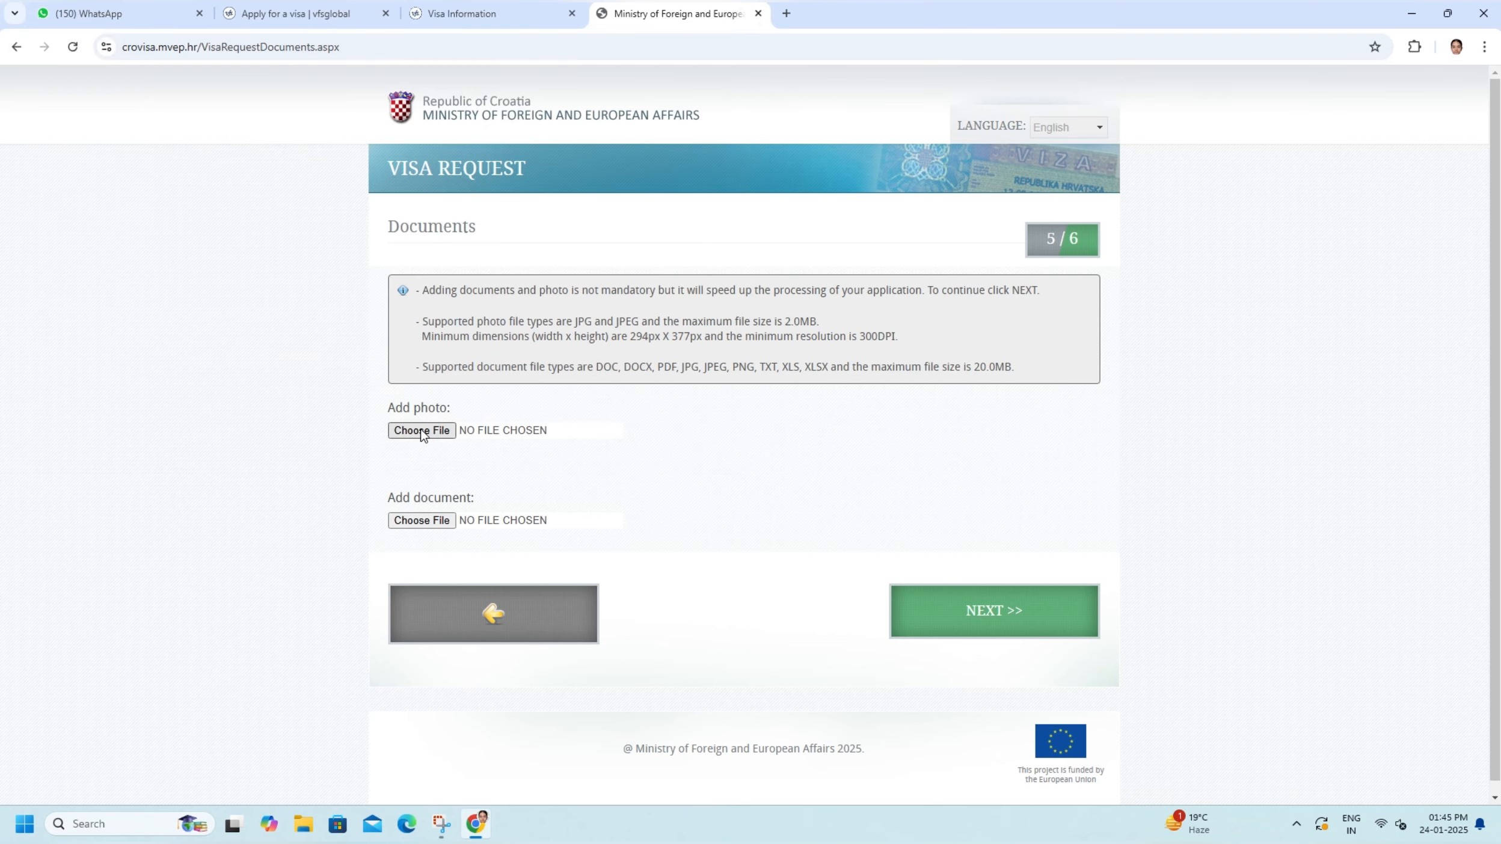
click(421, 431)
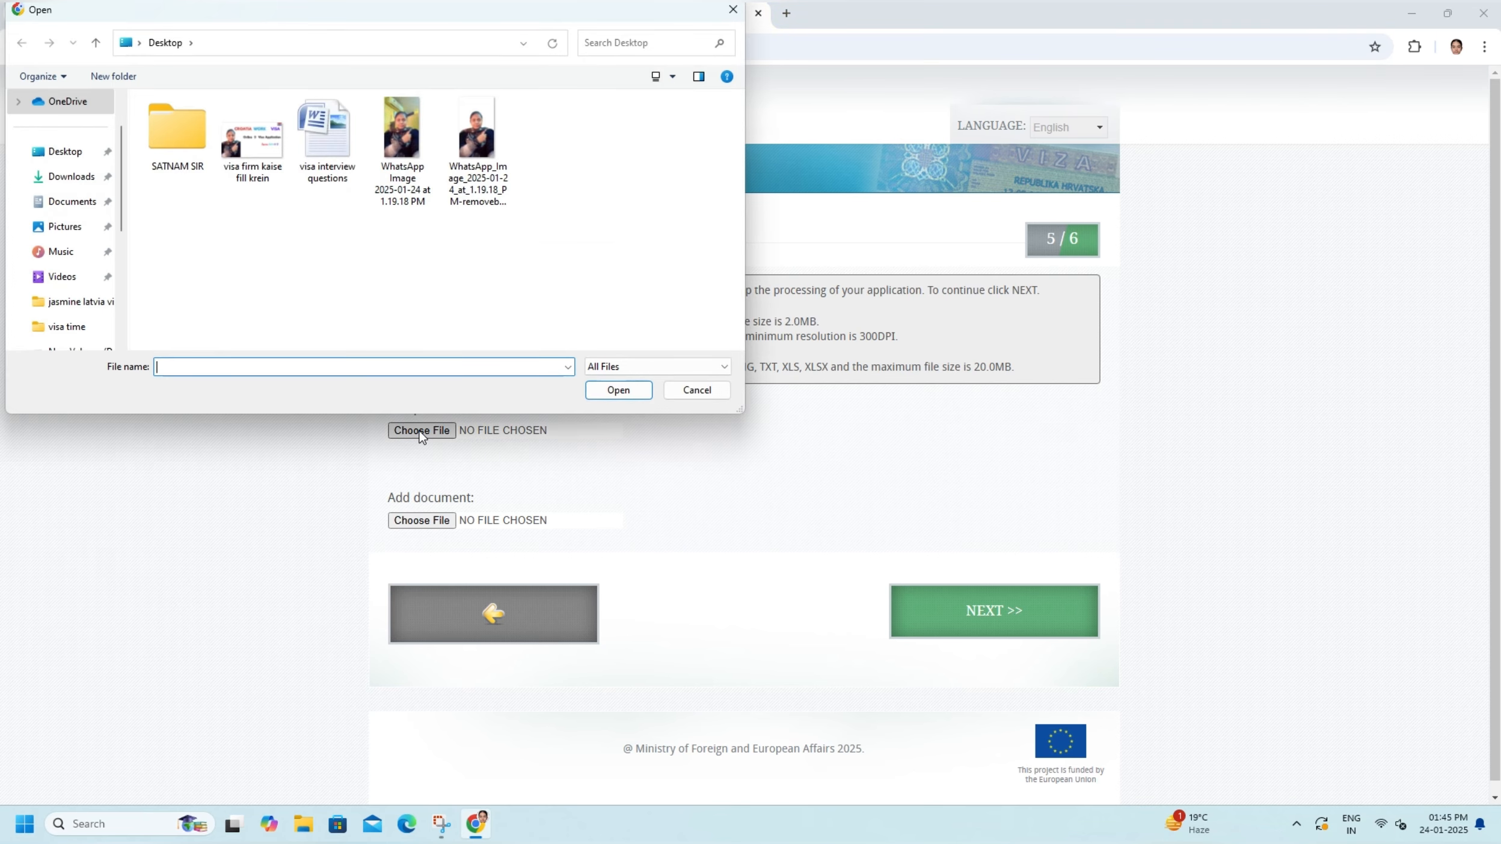
click(476, 147)
click(618, 386)
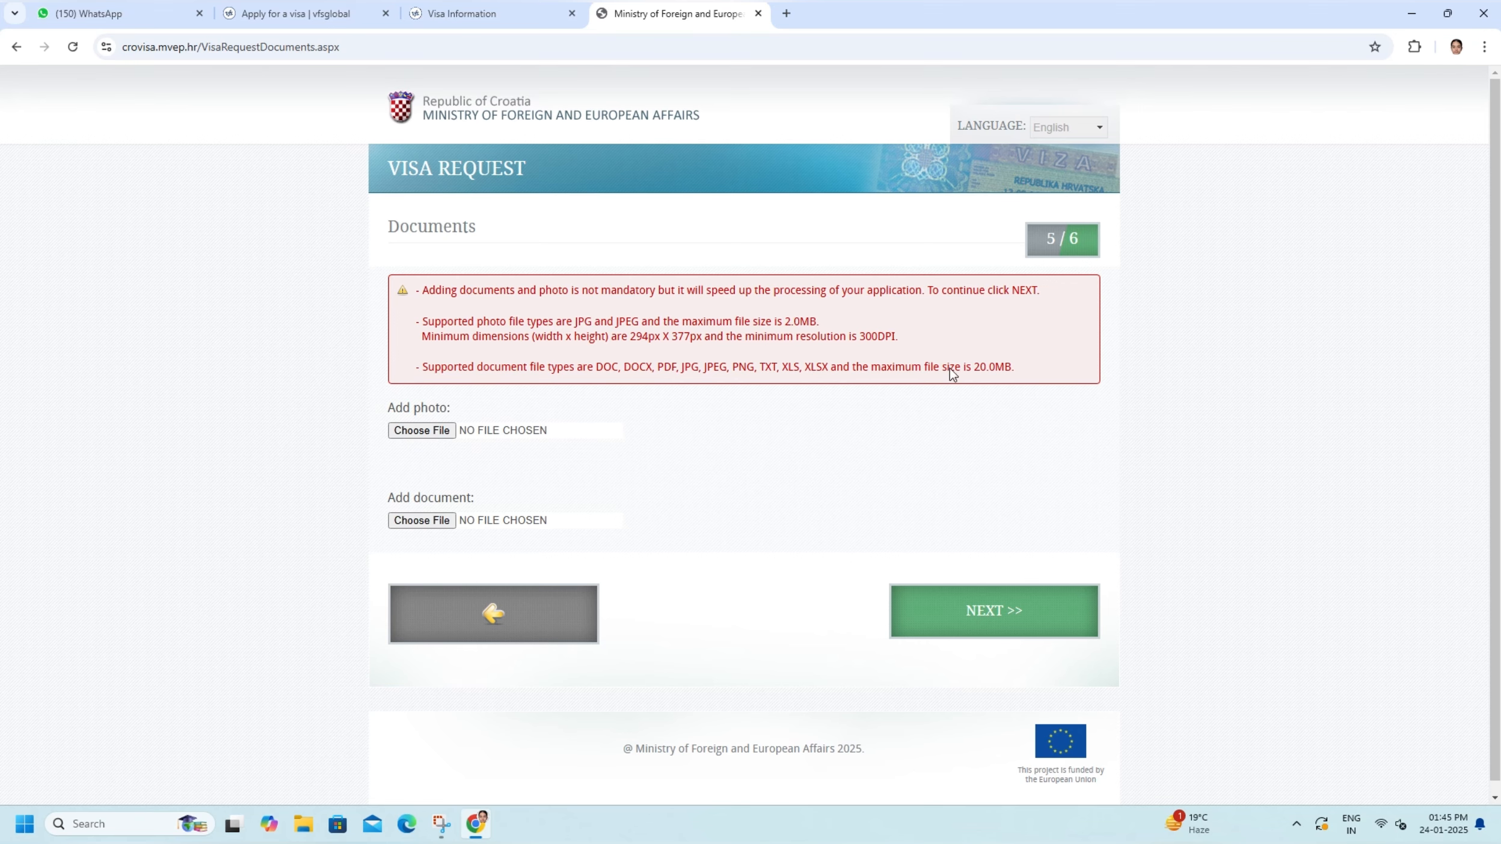
scroll(475, 469, down, 1)
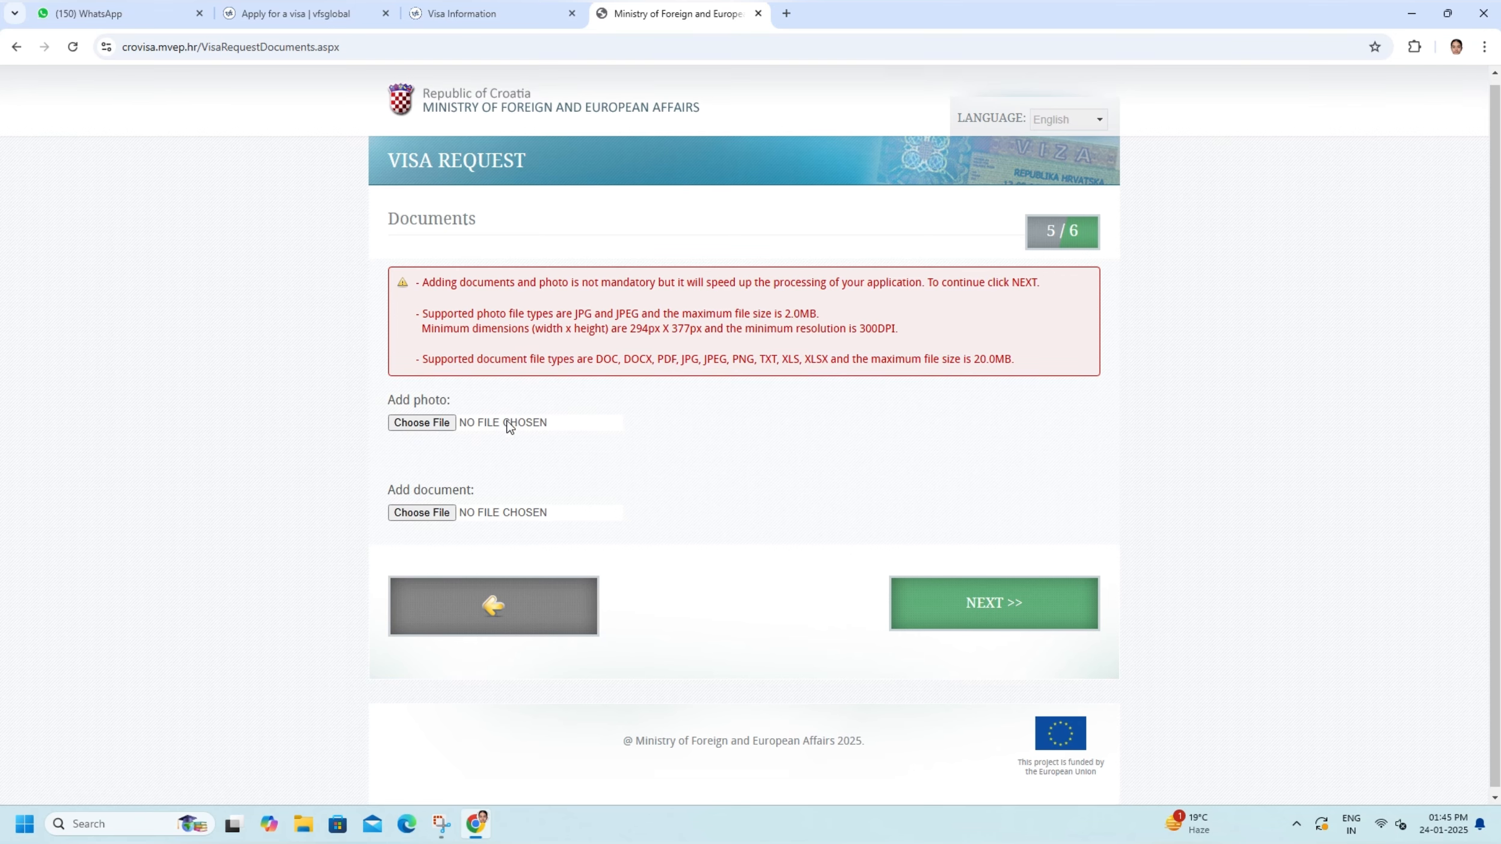
click(420, 508)
click(716, 389)
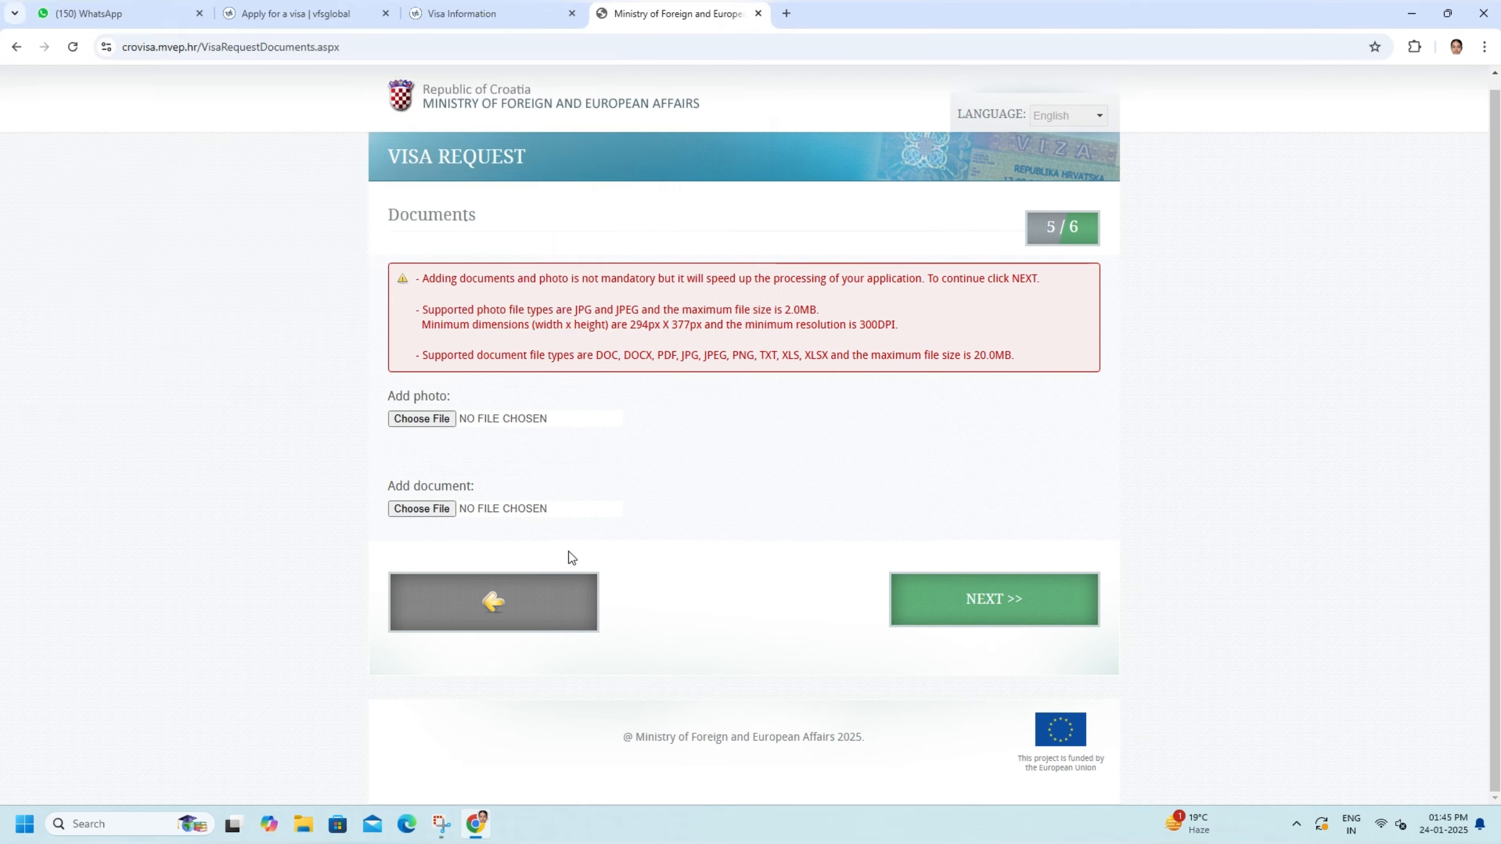
click(421, 419)
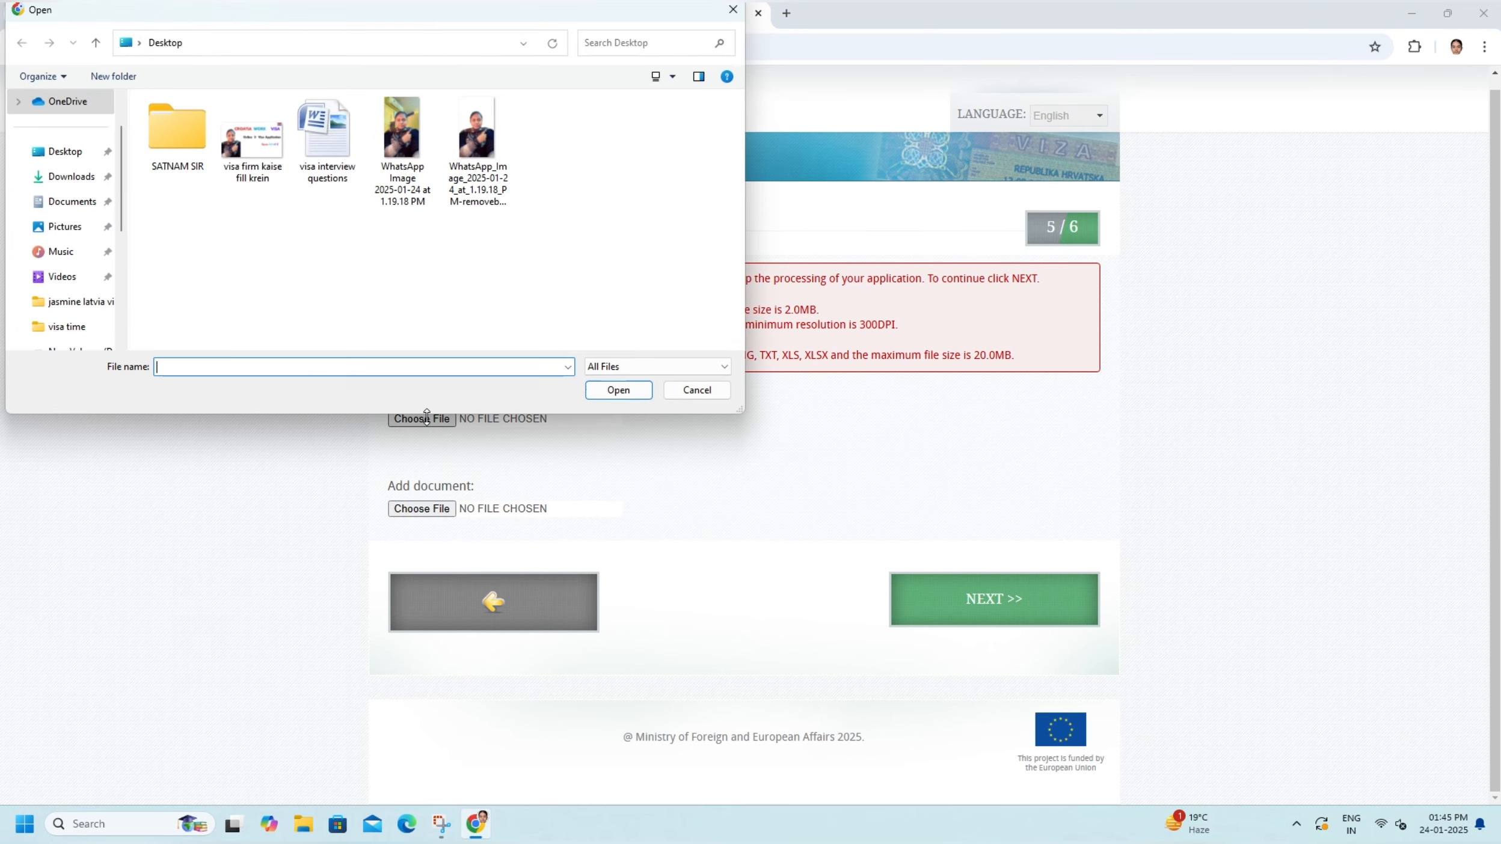
click(702, 391)
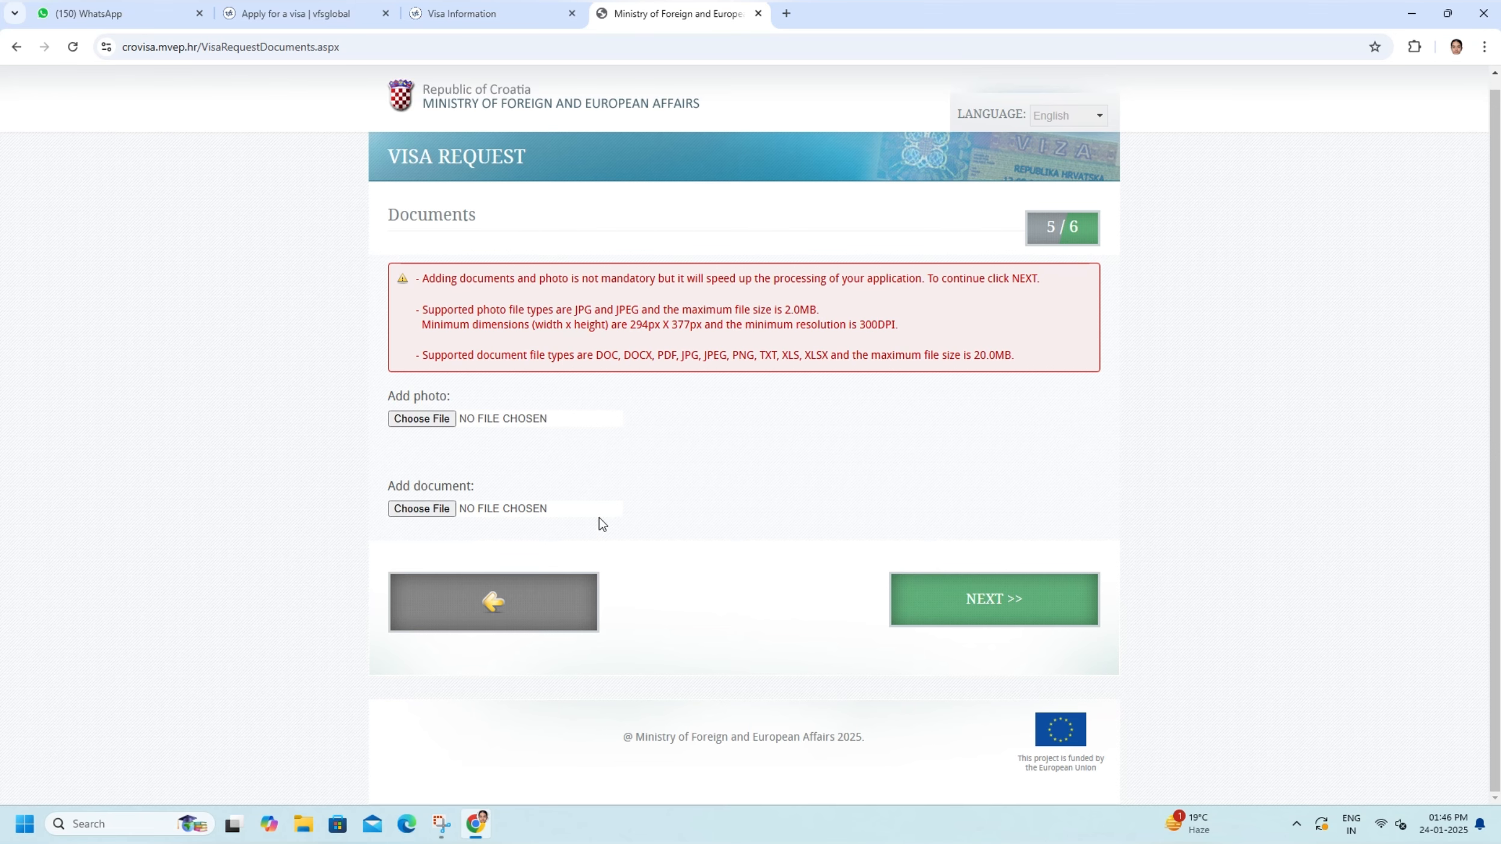
- Continue without uploading documents, leave the EU family member details blank, and finalize the visa application, accepting that it can no longer be edited
click(956, 599)
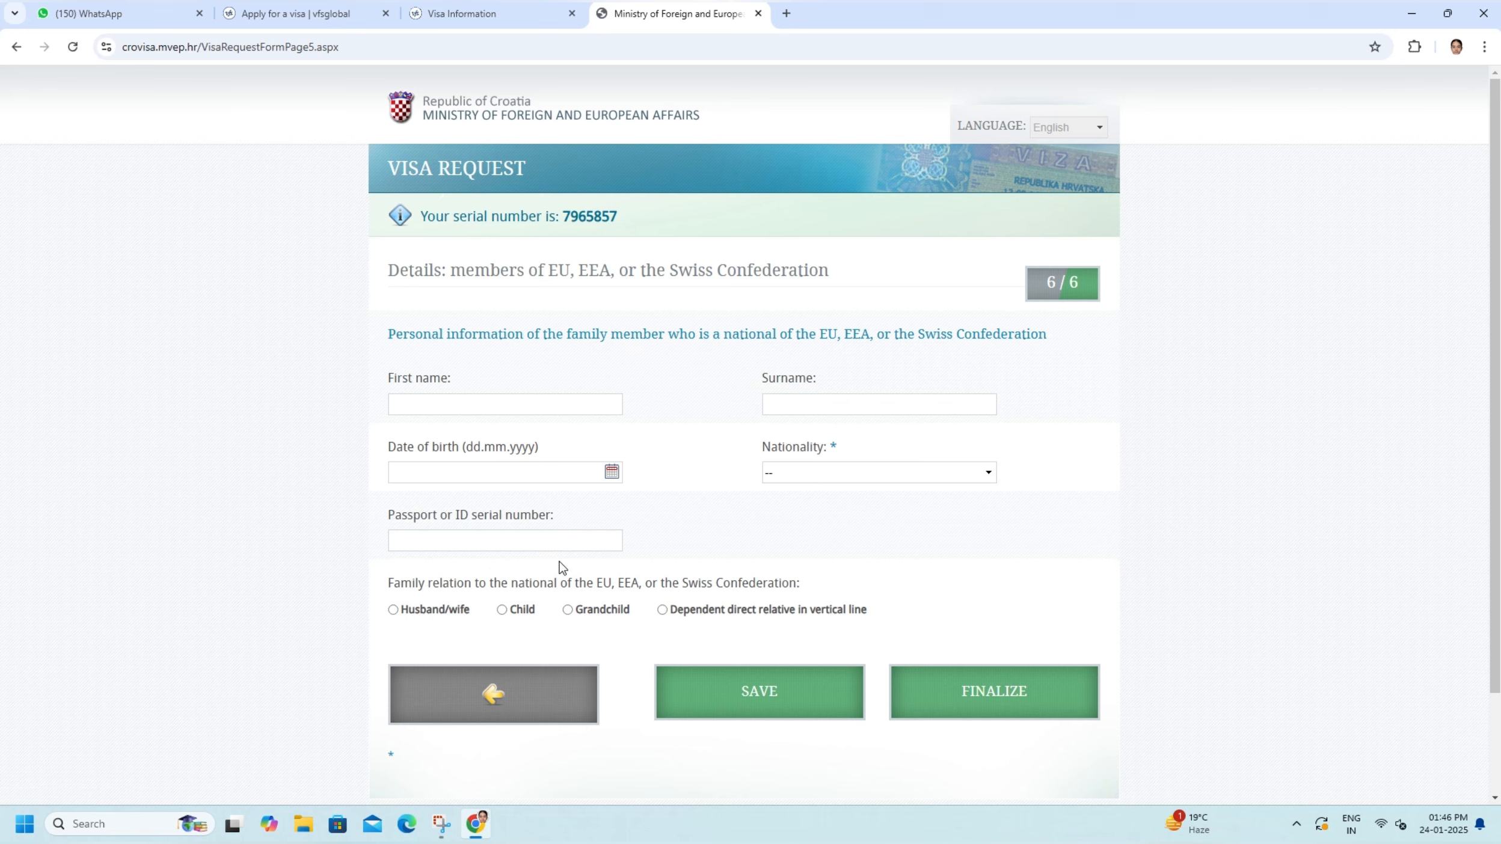
scroll(498, 597, down, 2)
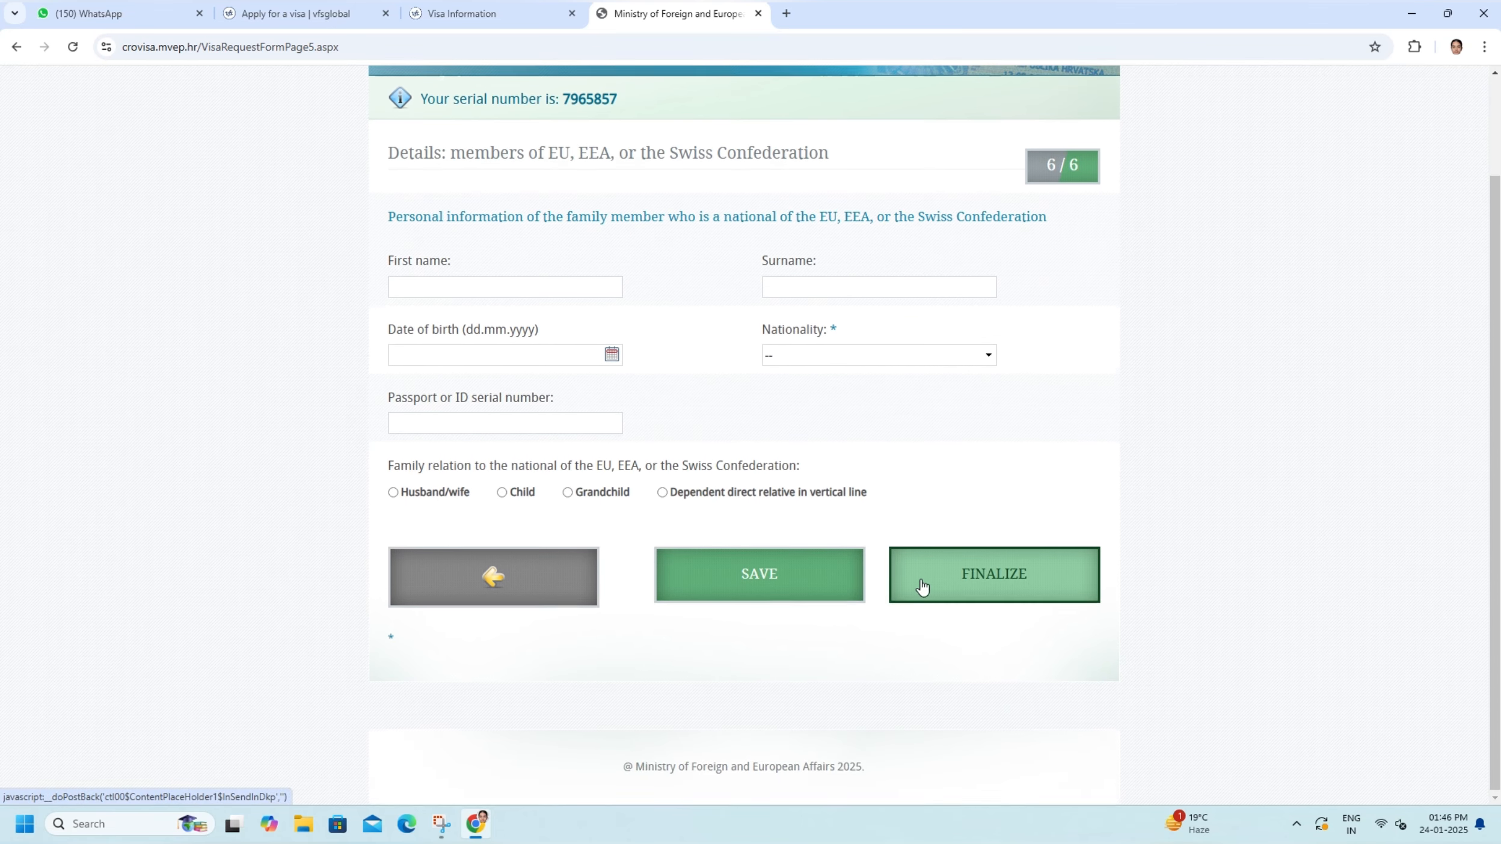
scroll(921, 589, up, 2)
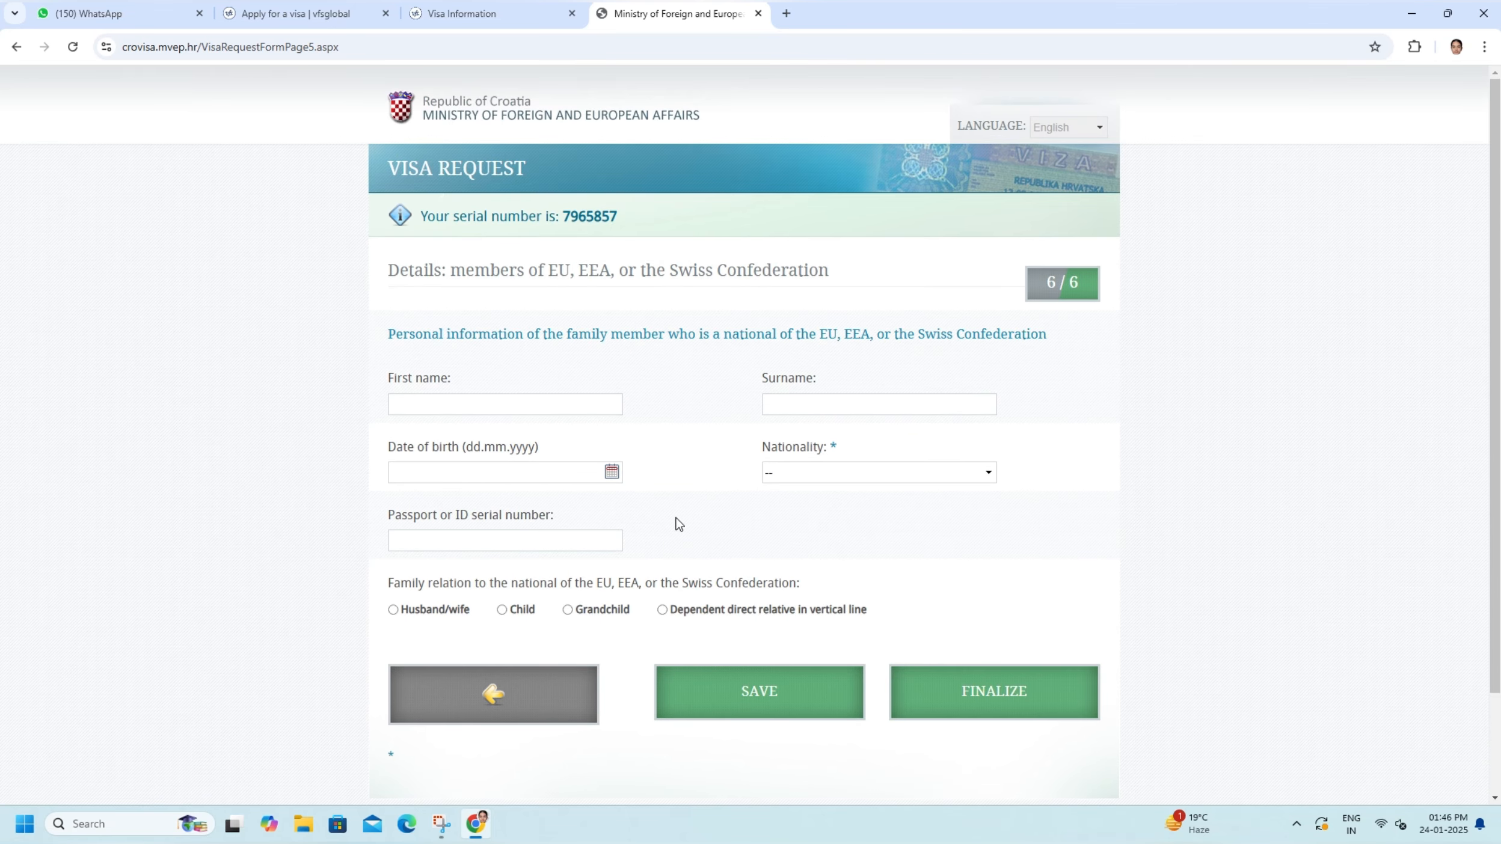
click(1007, 709)
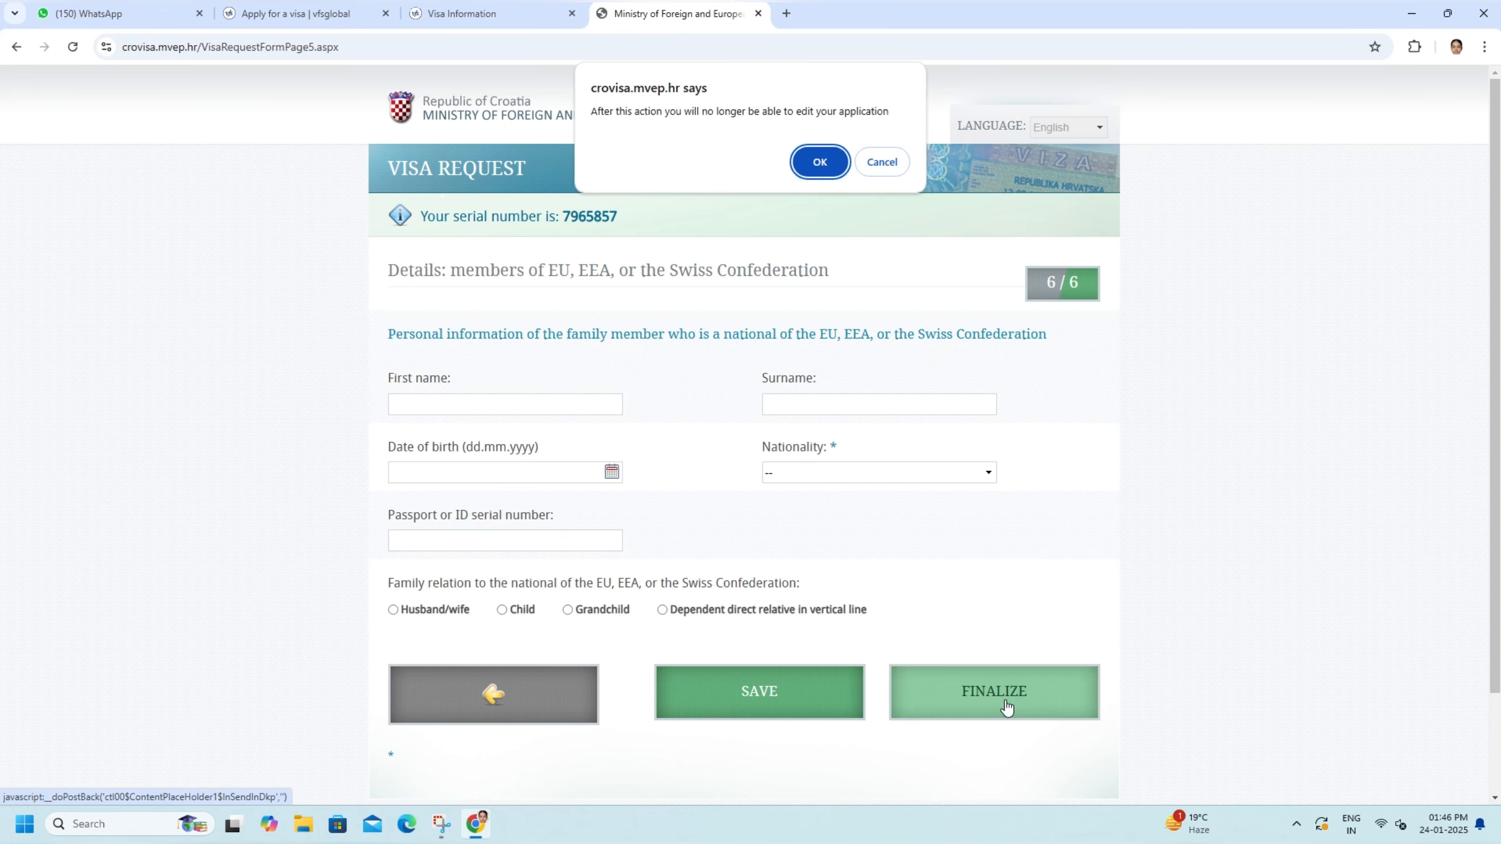
click(821, 160)
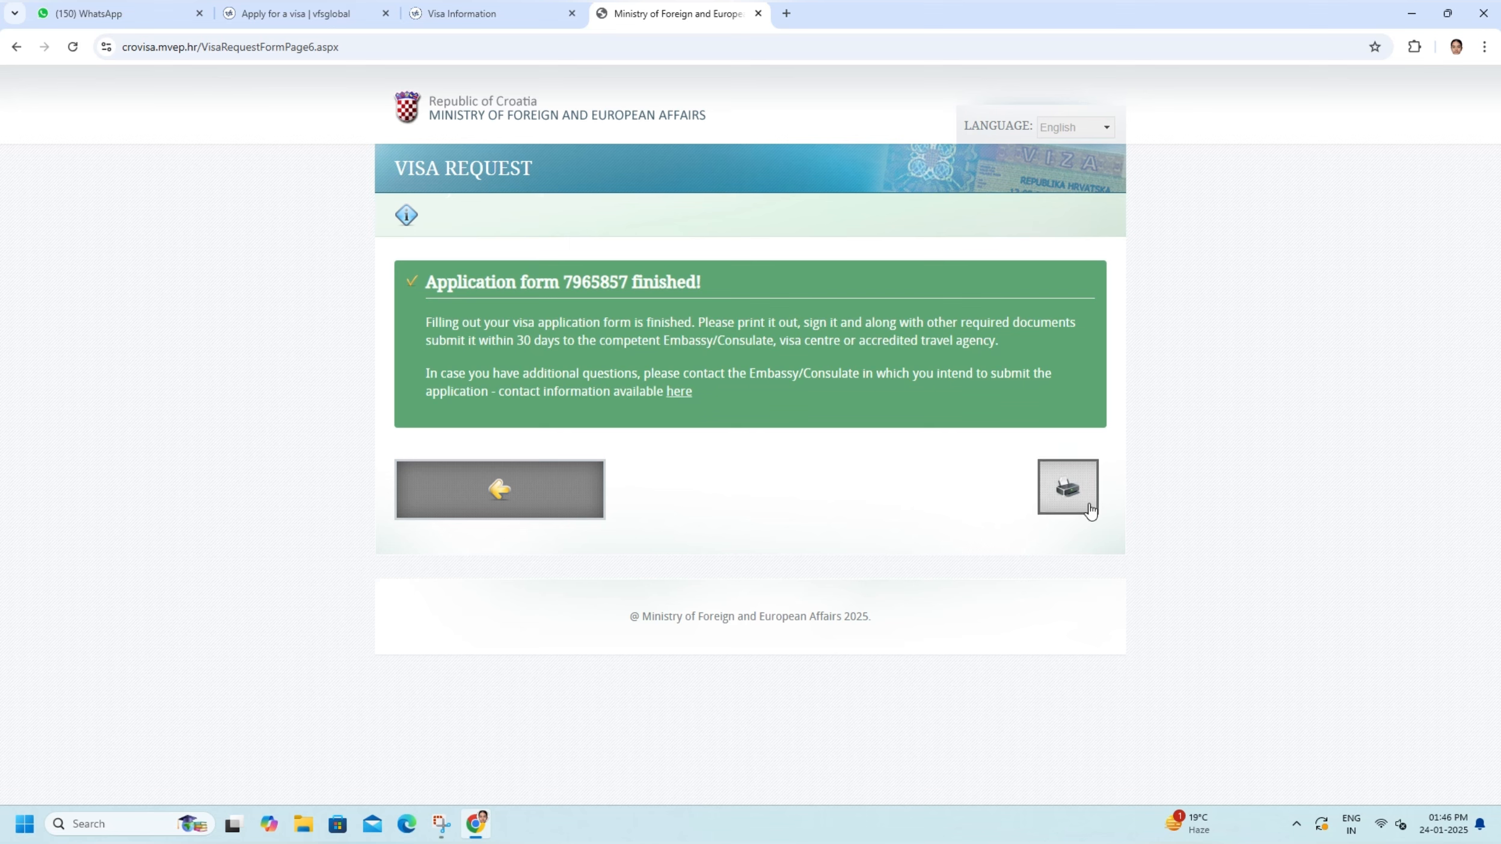
- Export the finished application form as a PDF and save it as VisaRequest on the Desktop
click(1067, 487)
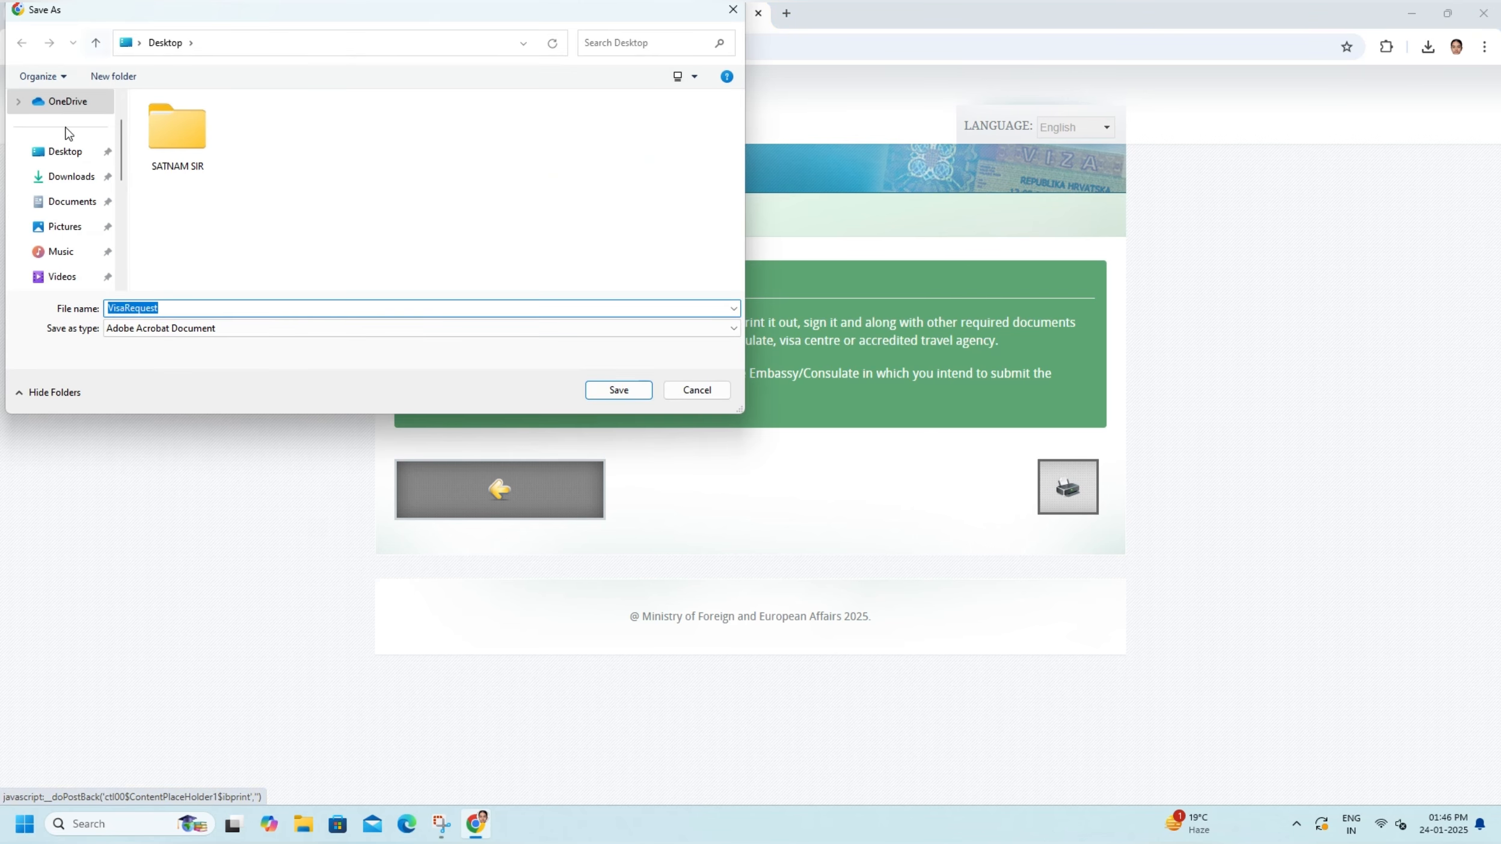
click(63, 151)
click(618, 390)
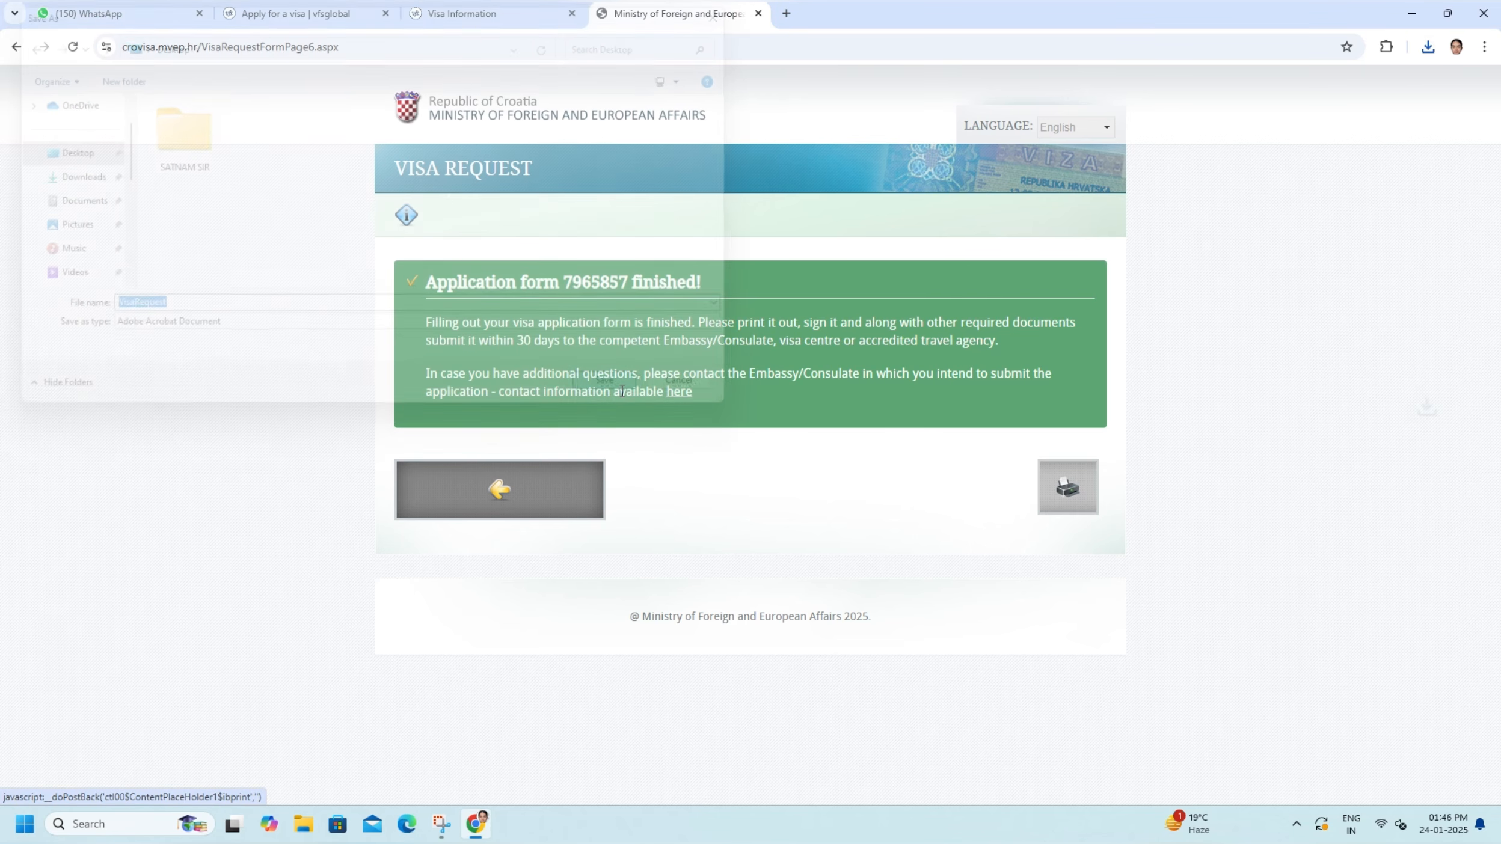
- Open the downloaded VisaRequest PDF from its Desktop folder and review the filled fields across its pages
mouse_move(1284, 100)
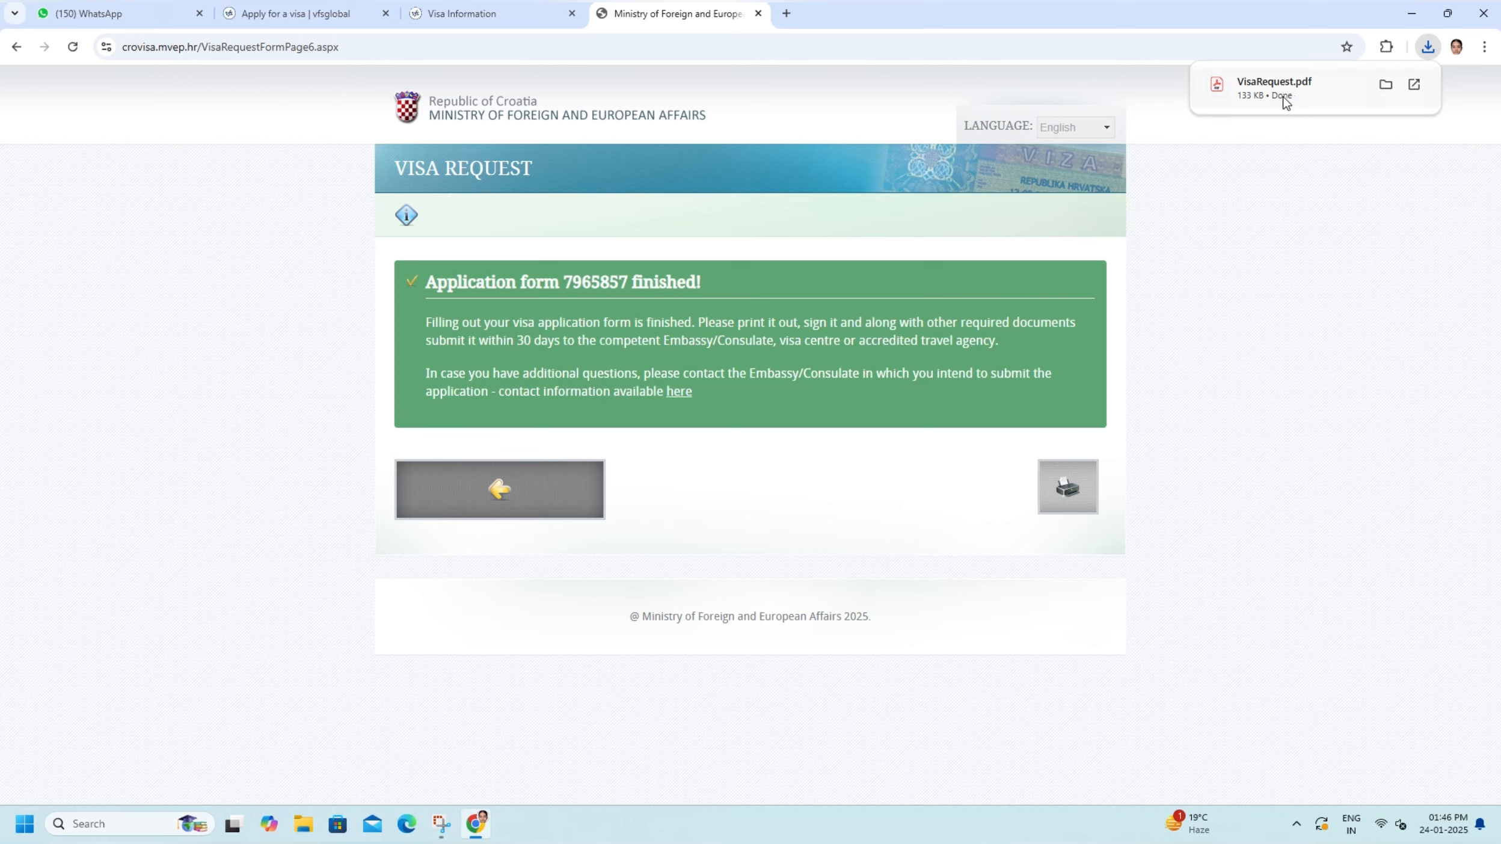
click(1387, 85)
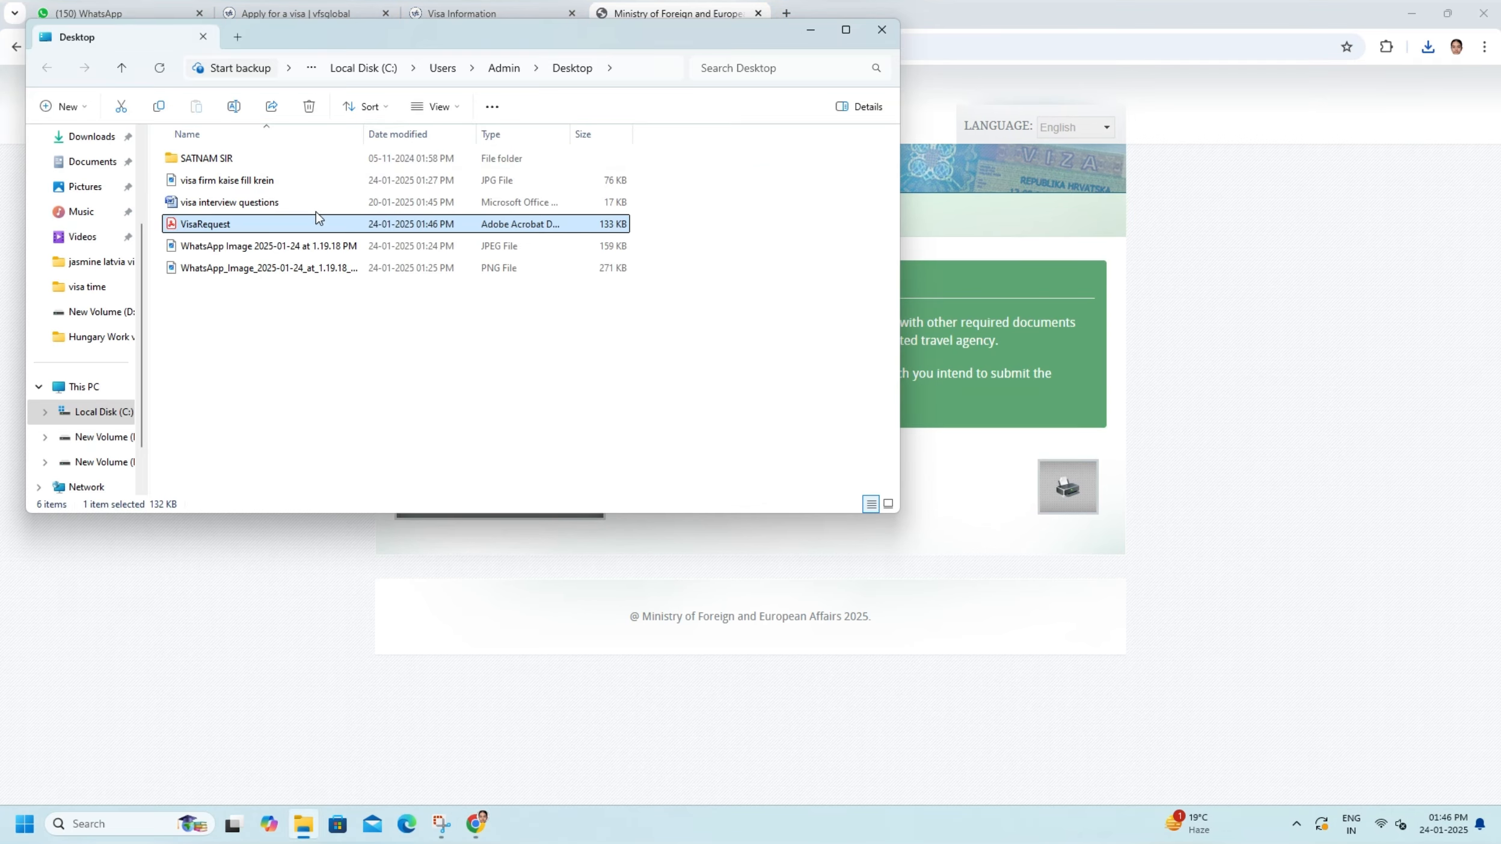
double_click(280, 220)
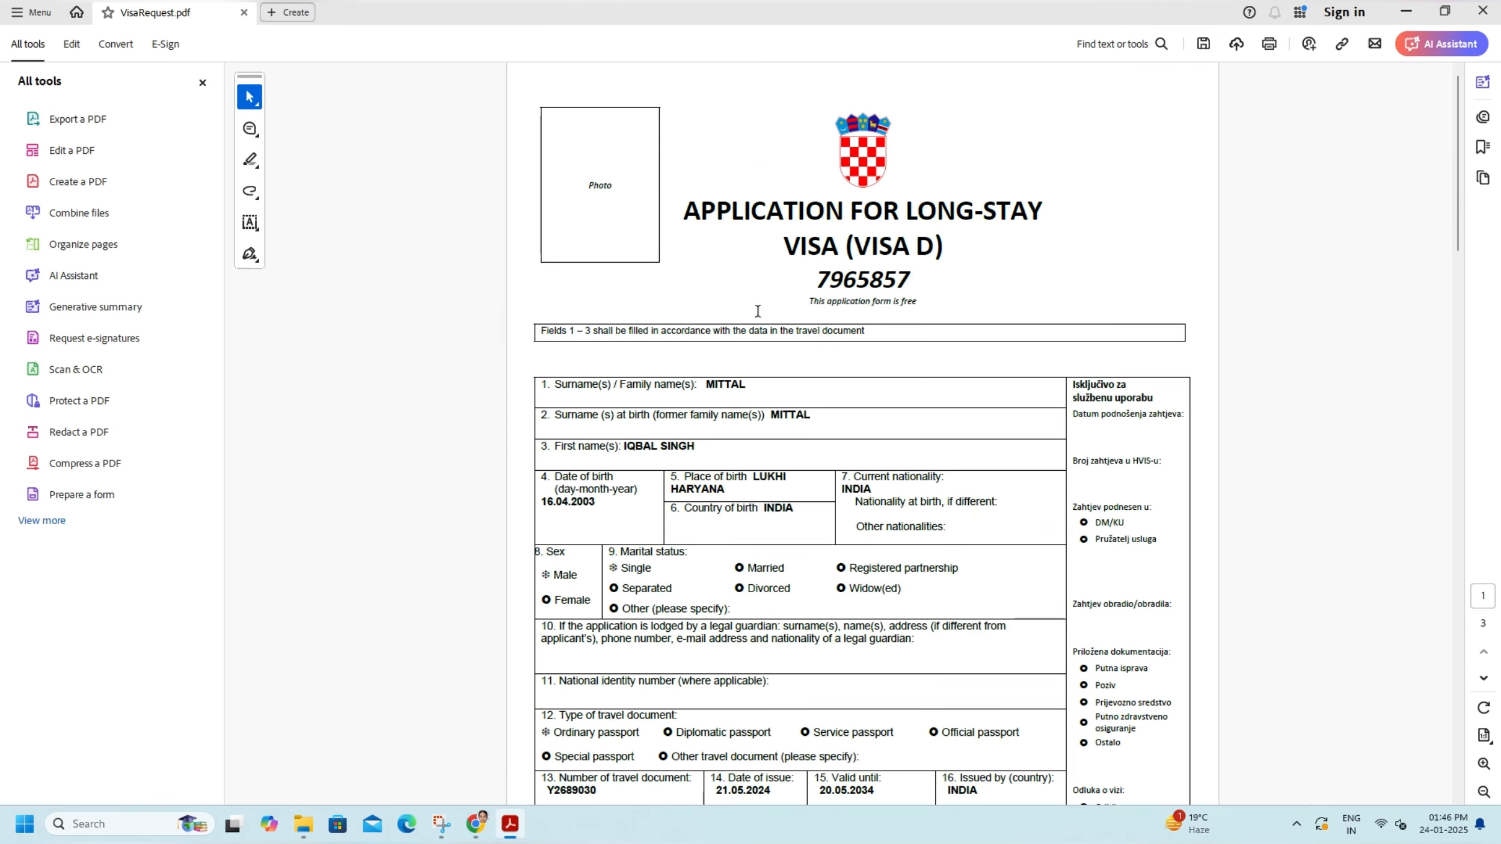
scroll(757, 311, down, 15)
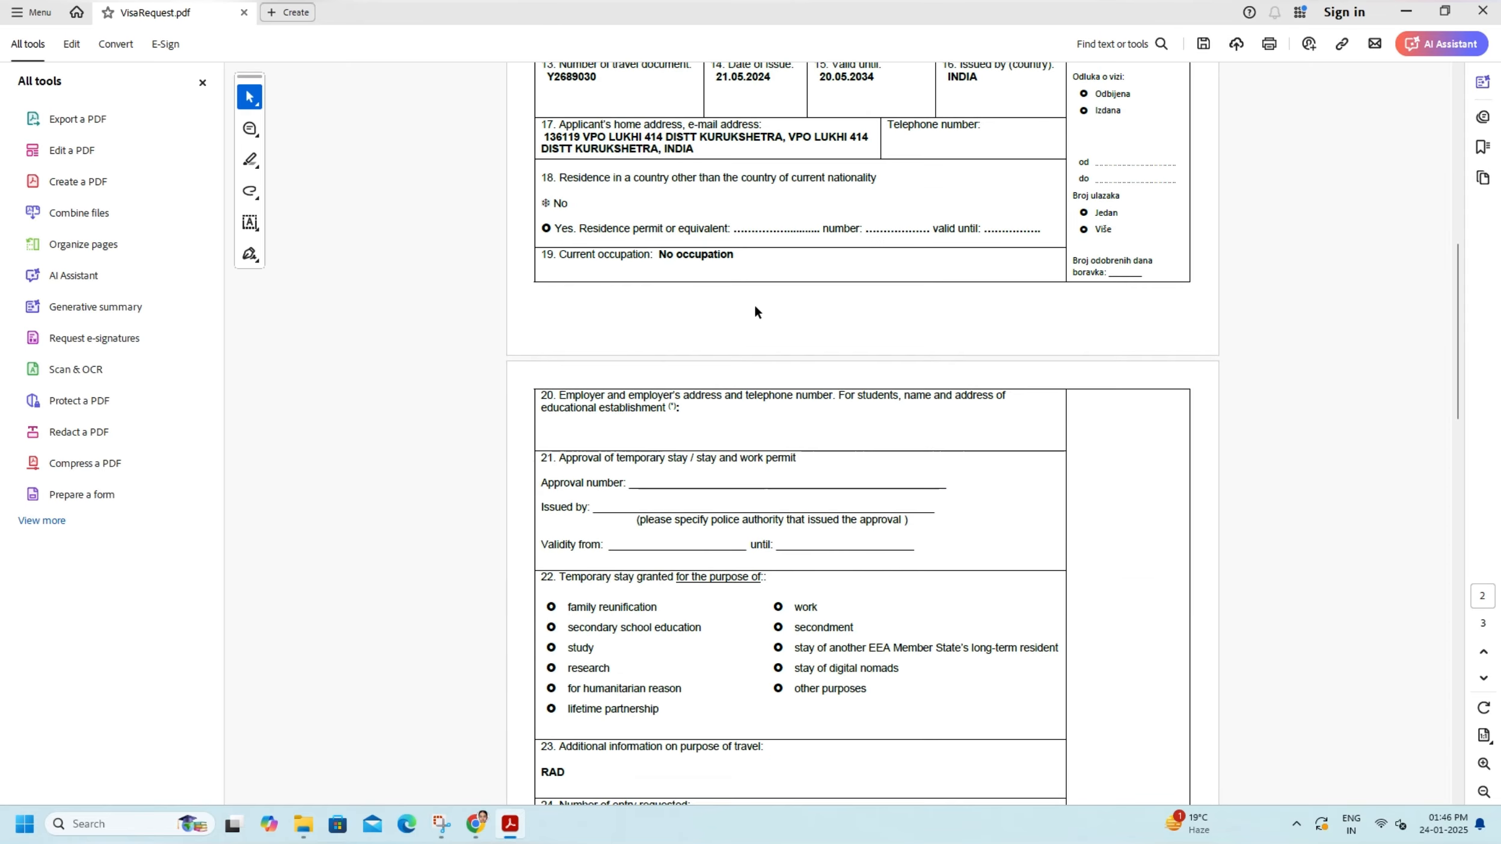
scroll(758, 311, down, 20)
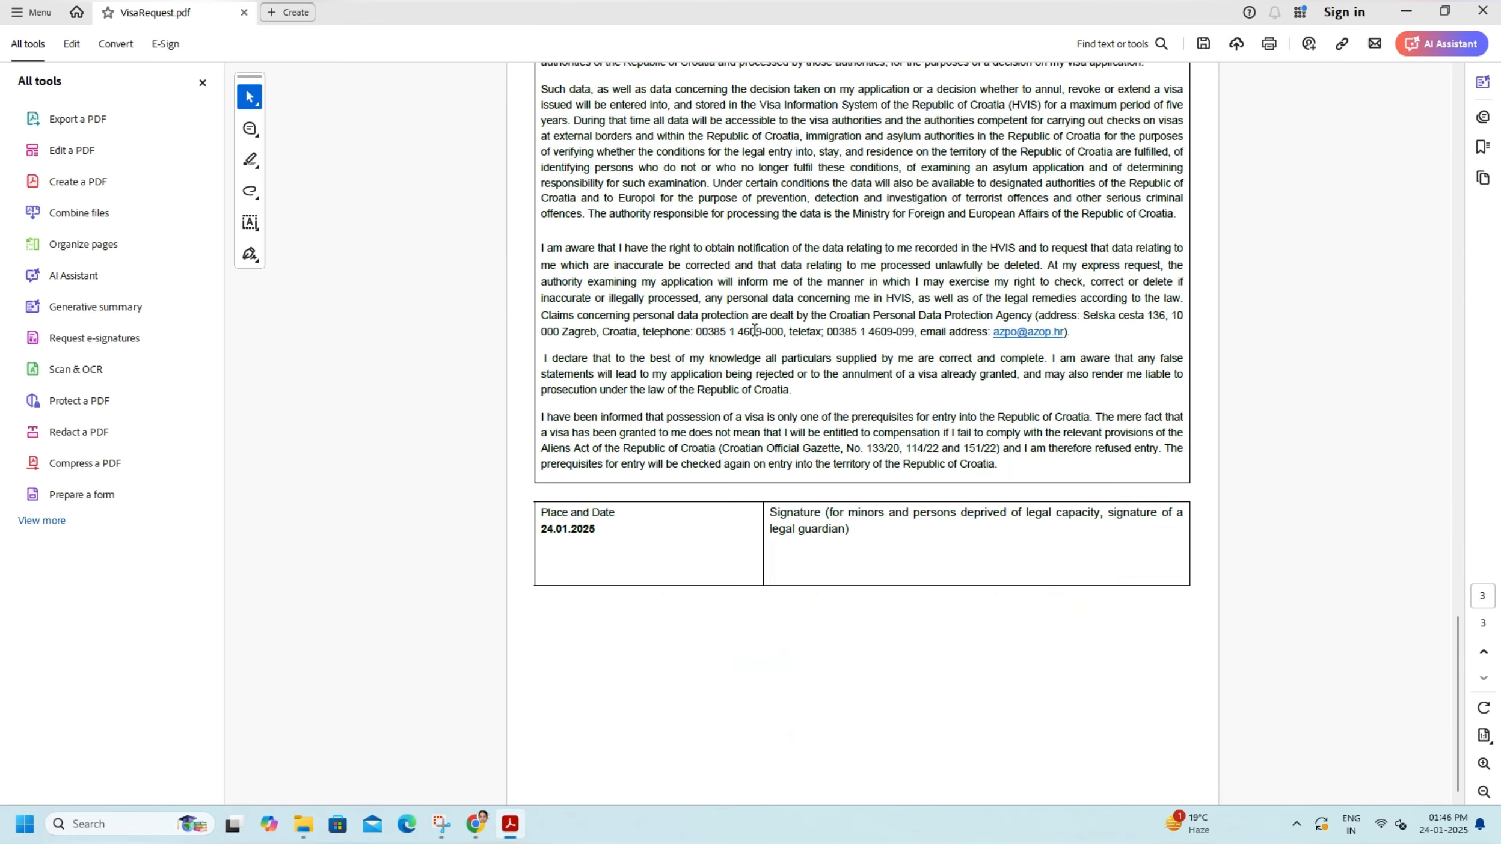
scroll(754, 329, up, 20)
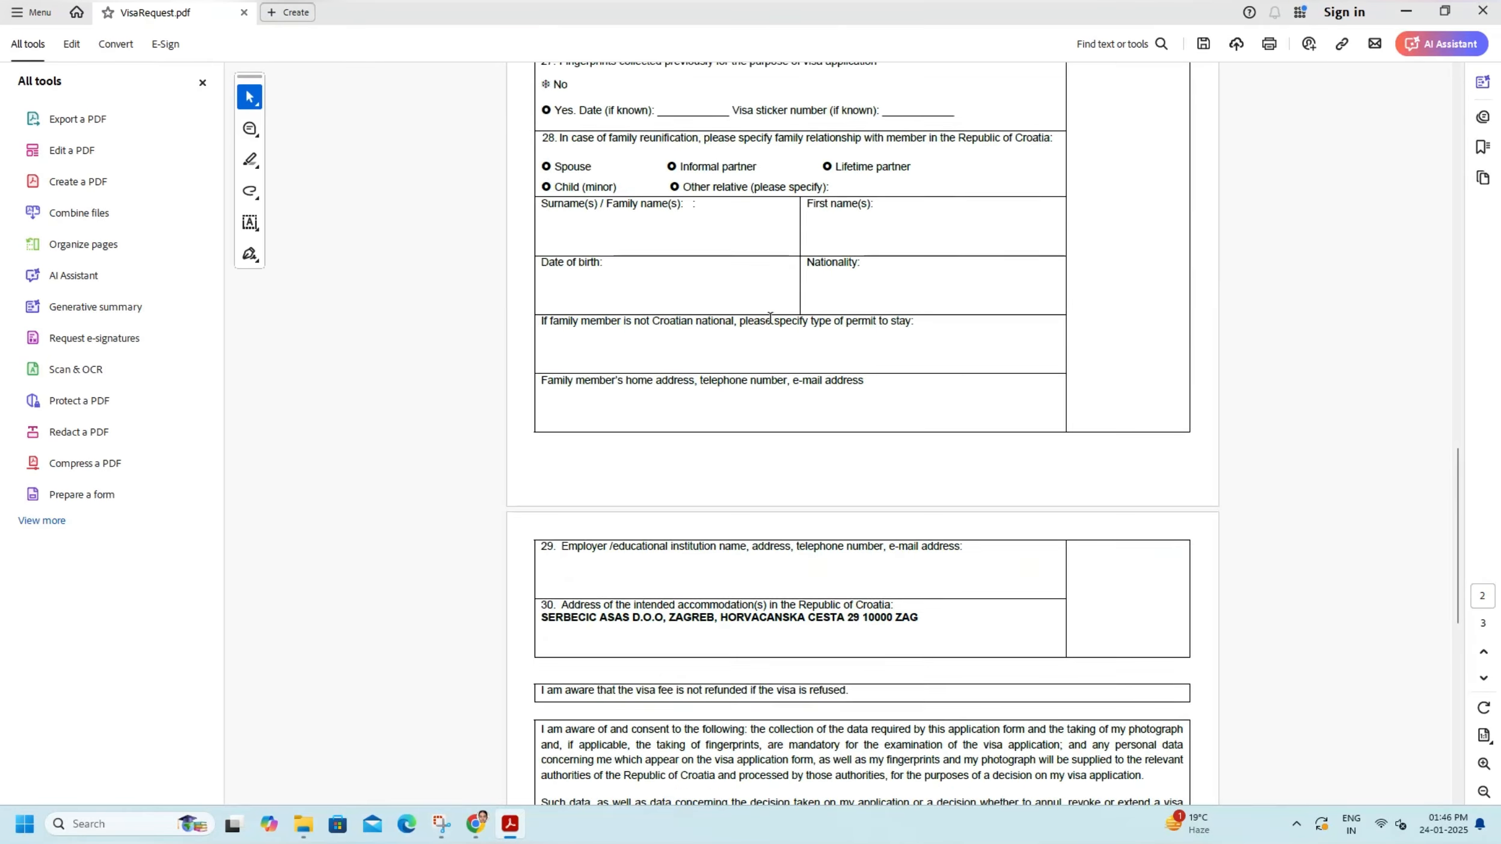
scroll(793, 289, up, 15)
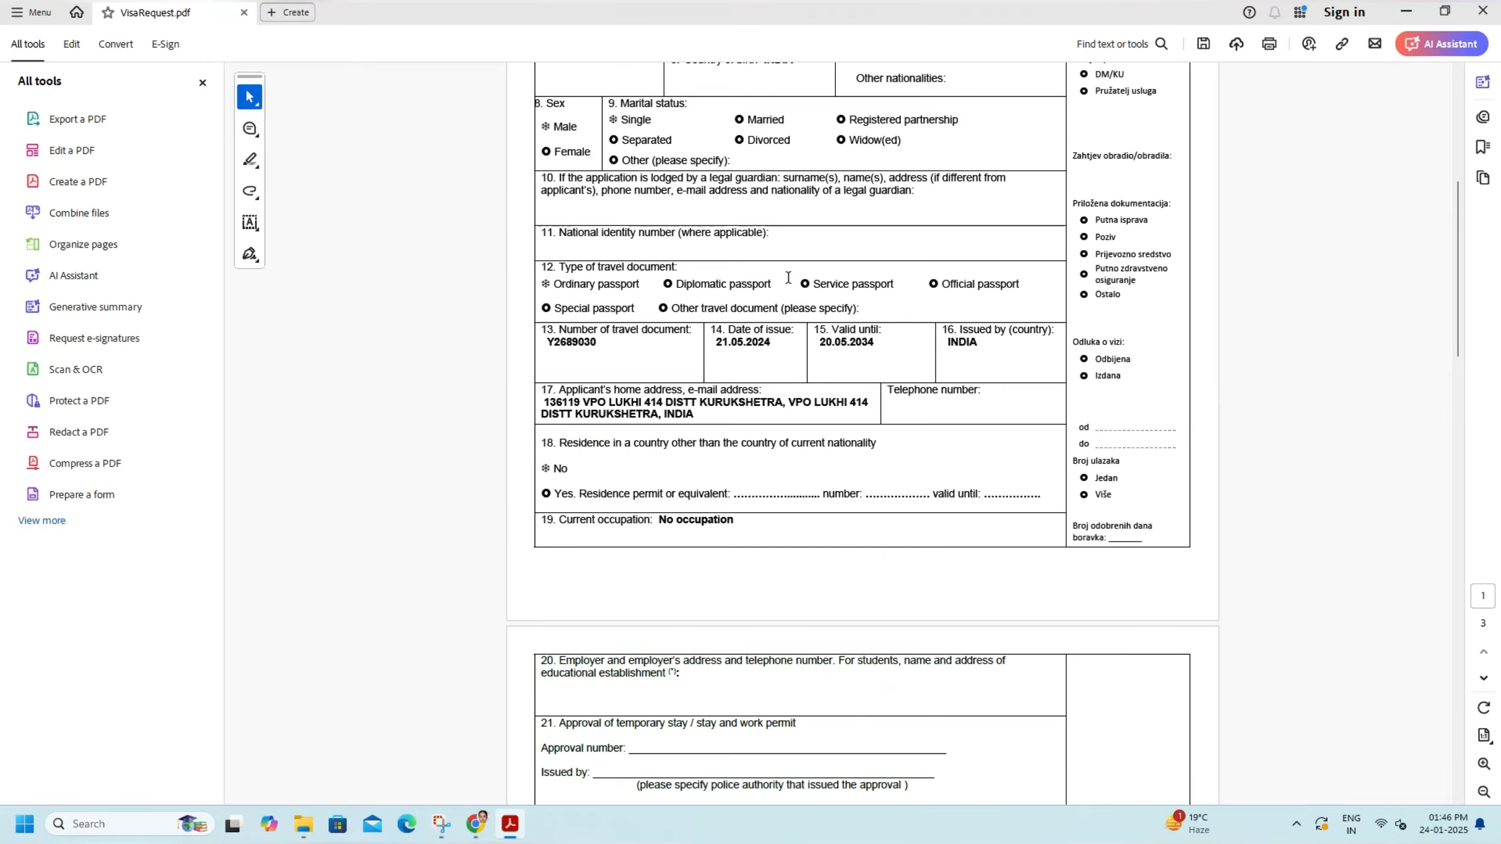